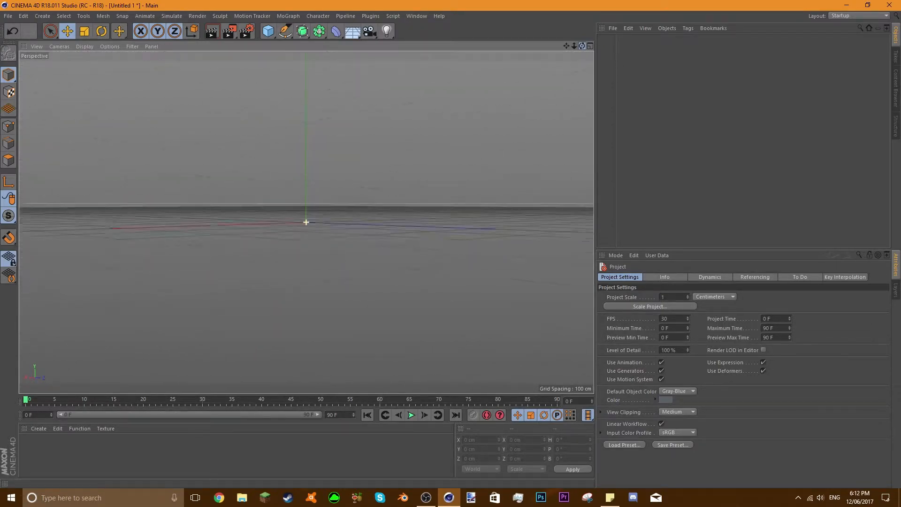
Step: Open MY SKIN RIG THINGY (1).c4d in Cinema 4D from the Gfx folder in File Explorer
{"action": "left_click", "coordinate": [247, 500]}
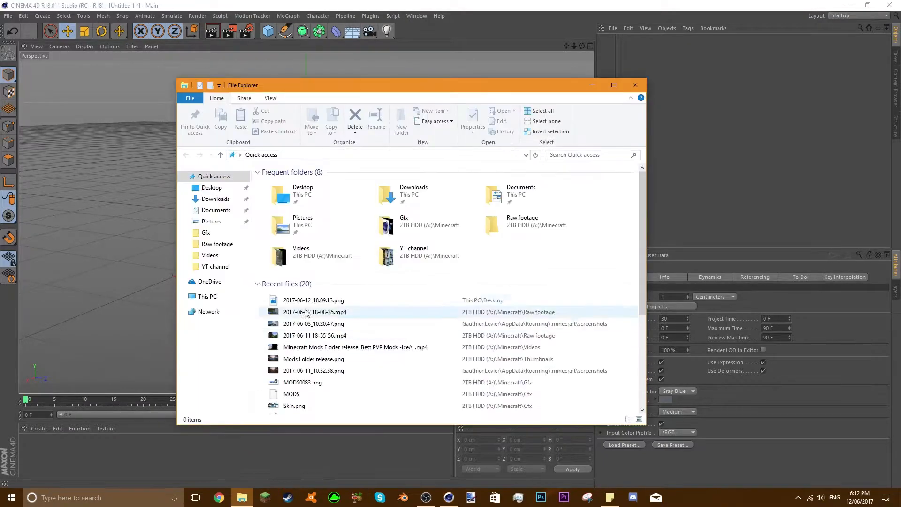
{"action": "left_click_drag", "start_coordinate": [274, 86], "coordinate": [598, 81]}
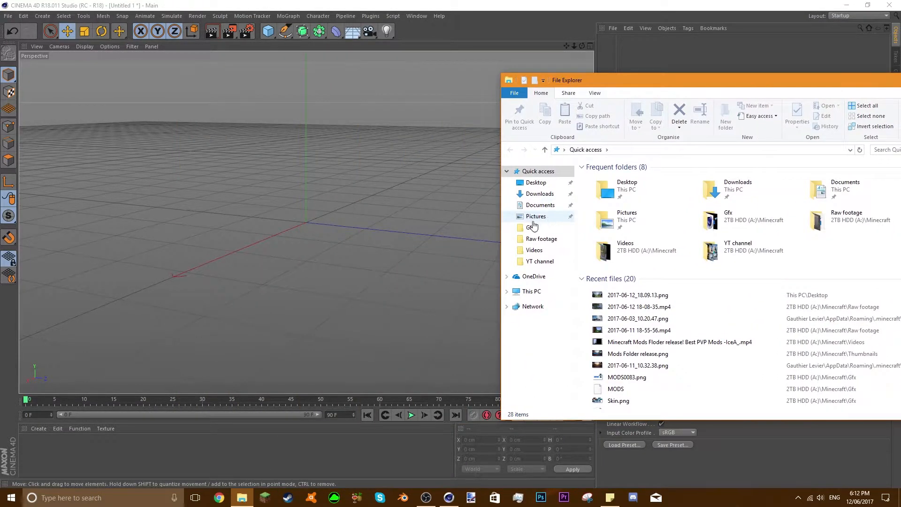
{"action": "left_click", "coordinate": [531, 228]}
{"action": "left_click_drag", "start_coordinate": [726, 81], "coordinate": [636, 34]}
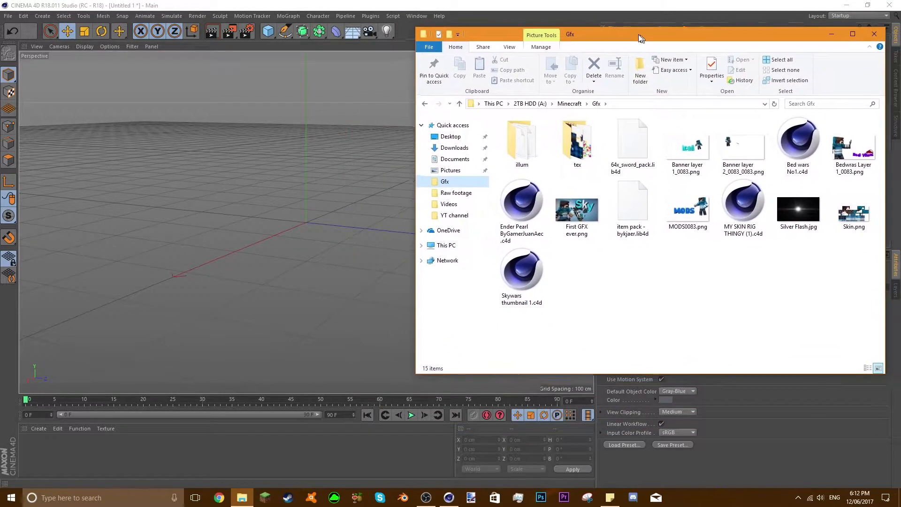
{"action": "left_click", "coordinate": [738, 206]}
{"action": "left_click_drag", "start_coordinate": [754, 209], "coordinate": [317, 261]}
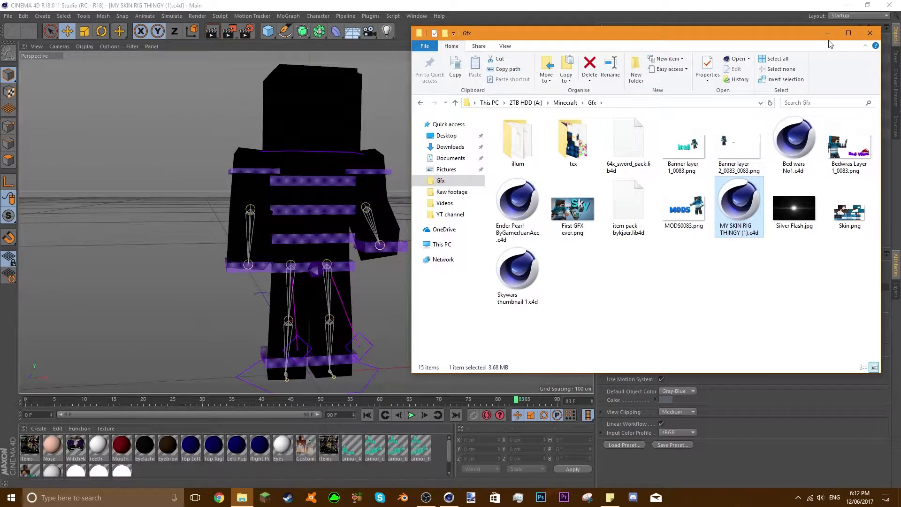
{"action": "left_click", "coordinate": [827, 32]}
Step: Move both hand controls outward and back down to rest the arms beside the body
{"action": "left_click_drag", "start_coordinate": [582, 46], "coordinate": [505, 42]}
{"action": "left_click_drag", "start_coordinate": [574, 45], "coordinate": [556, 40]}
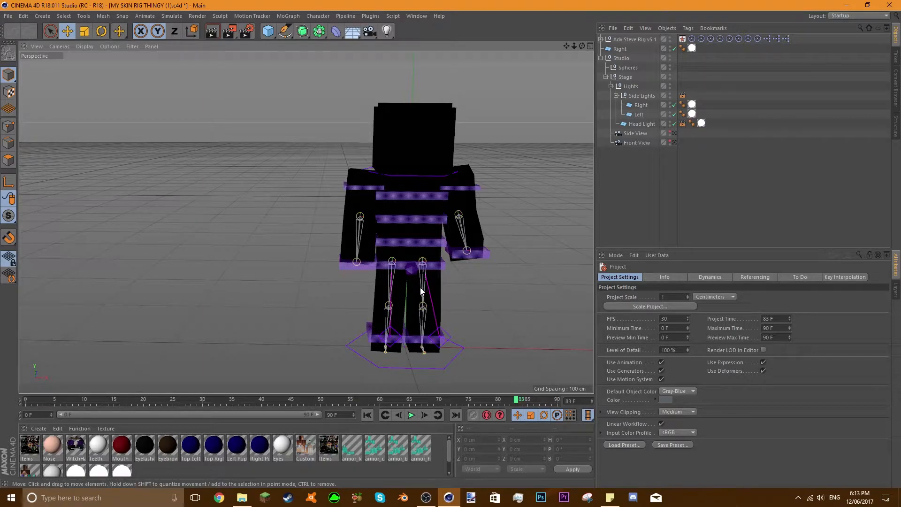
{"action": "left_click_drag", "start_coordinate": [481, 254], "coordinate": [494, 241]}
{"action": "left_click_drag", "start_coordinate": [362, 265], "coordinate": [347, 254]}
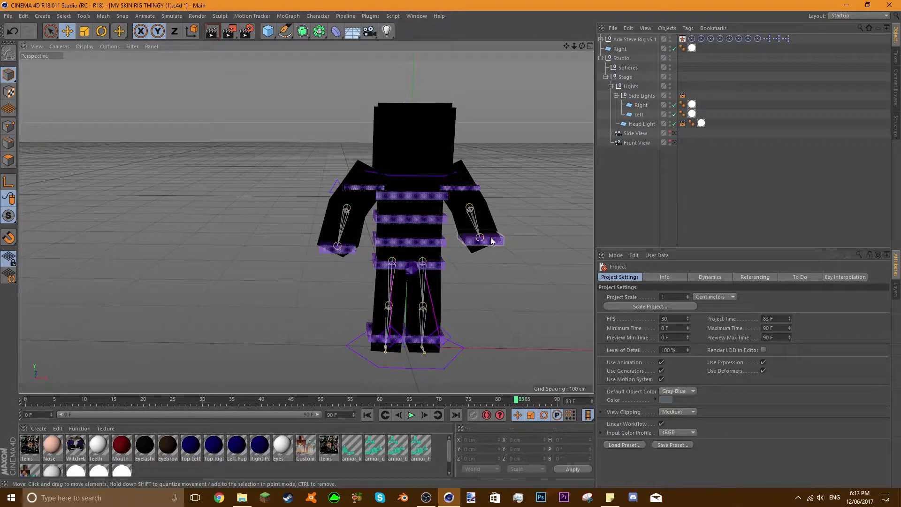
{"action": "left_click_drag", "start_coordinate": [492, 241], "coordinate": [477, 260]}
{"action": "left_click_drag", "start_coordinate": [326, 258], "coordinate": [356, 266]}
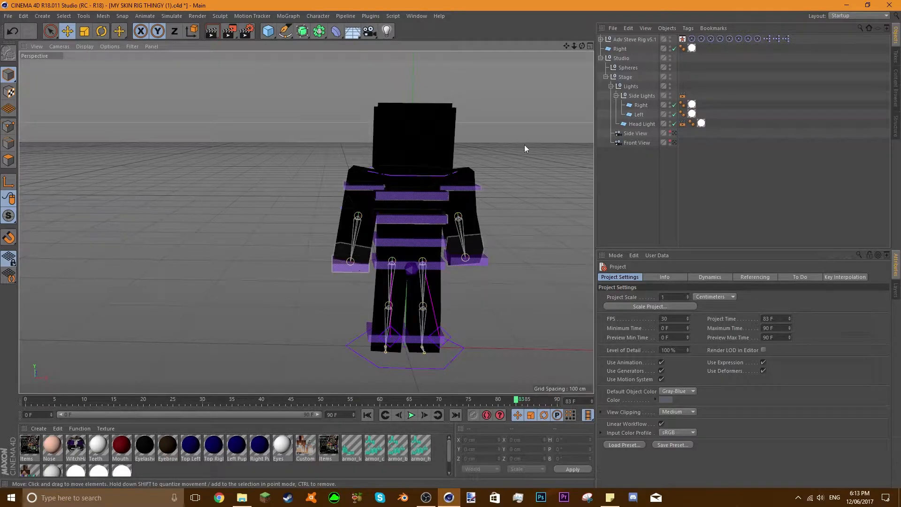
Step: Move the left hand control outward so the left arm bends away from the body
{"action": "left_click_drag", "start_coordinate": [583, 46], "coordinate": [623, 36]}
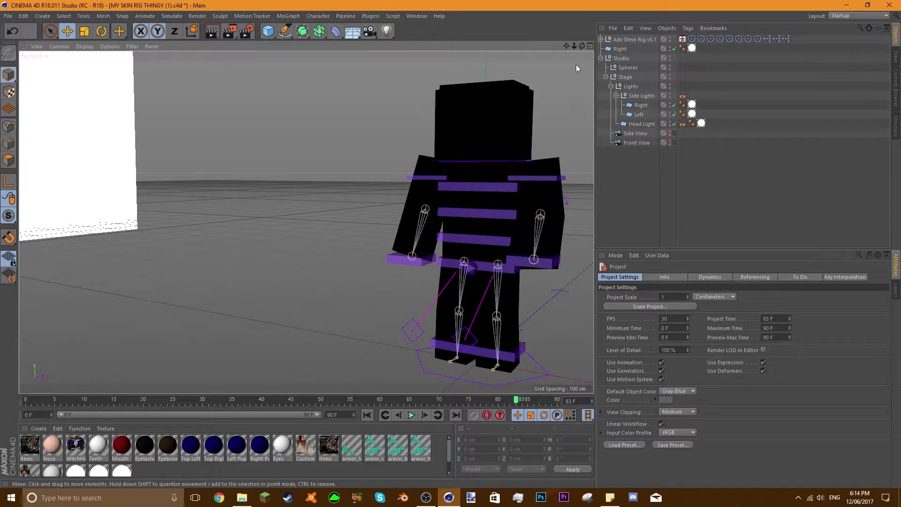
{"action": "left_click_drag", "start_coordinate": [582, 45], "coordinate": [517, 42]}
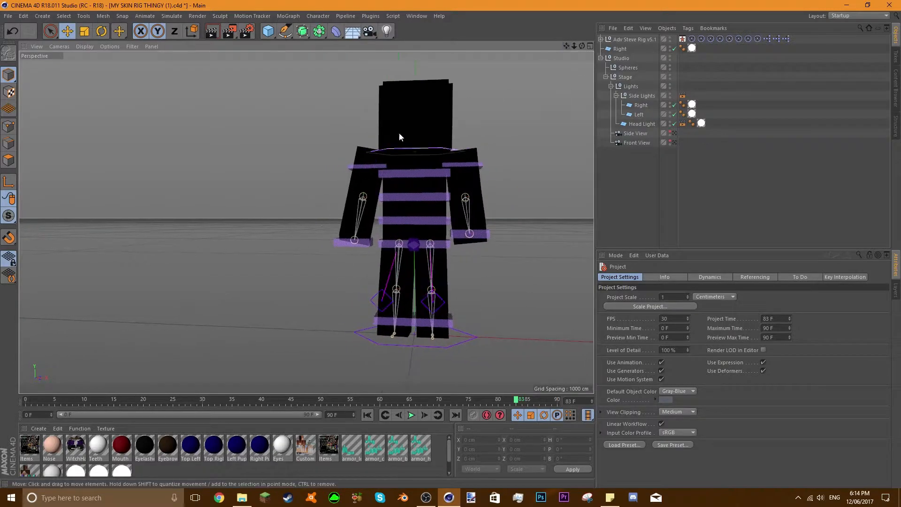
{"action": "left_click", "coordinate": [463, 227]}
{"action": "left_click_drag", "start_coordinate": [463, 226], "coordinate": [493, 219]}
Step: Move the left and right foot controls to bend both legs into a wider stance
{"action": "left_click_drag", "start_coordinate": [582, 45], "coordinate": [583, 52]}
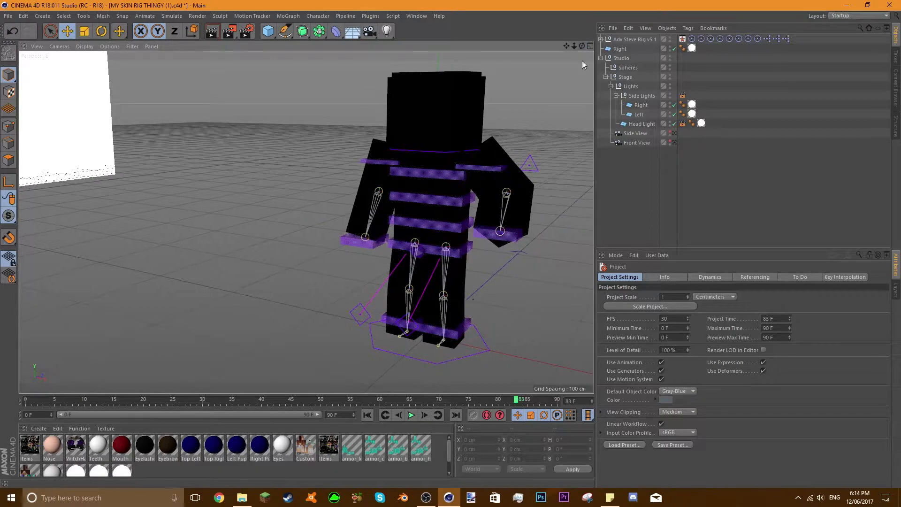
{"action": "left_click", "coordinate": [460, 328]}
{"action": "left_click_drag", "start_coordinate": [463, 329], "coordinate": [485, 316]}
{"action": "left_click", "coordinate": [430, 329]}
{"action": "left_click", "coordinate": [413, 322]}
{"action": "left_click_drag", "start_coordinate": [412, 320], "coordinate": [418, 312]}
{"action": "left_click", "coordinate": [421, 316]}
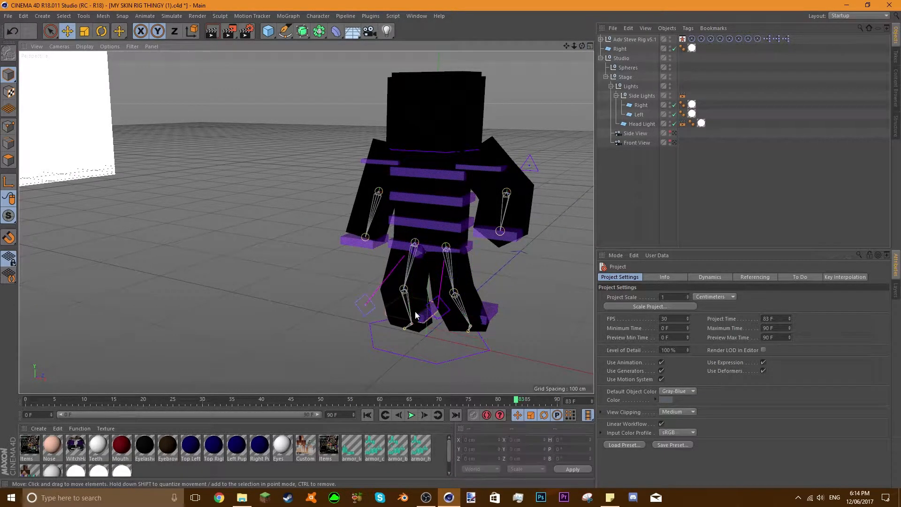
{"action": "left_click", "coordinate": [484, 311]}
{"action": "left_click", "coordinate": [565, 131]}
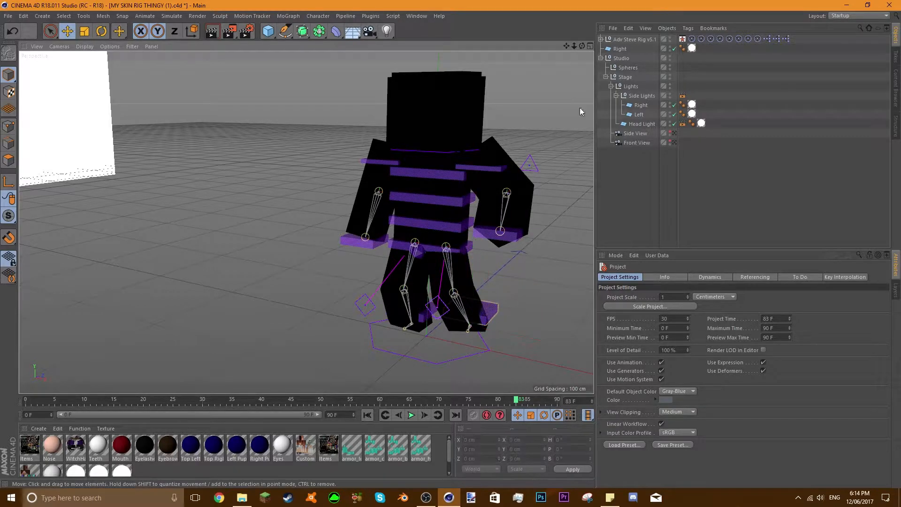
{"action": "left_click_drag", "start_coordinate": [582, 45], "coordinate": [550, 47]}
{"action": "left_click", "coordinate": [415, 327]}
{"action": "key", "text": "r"}
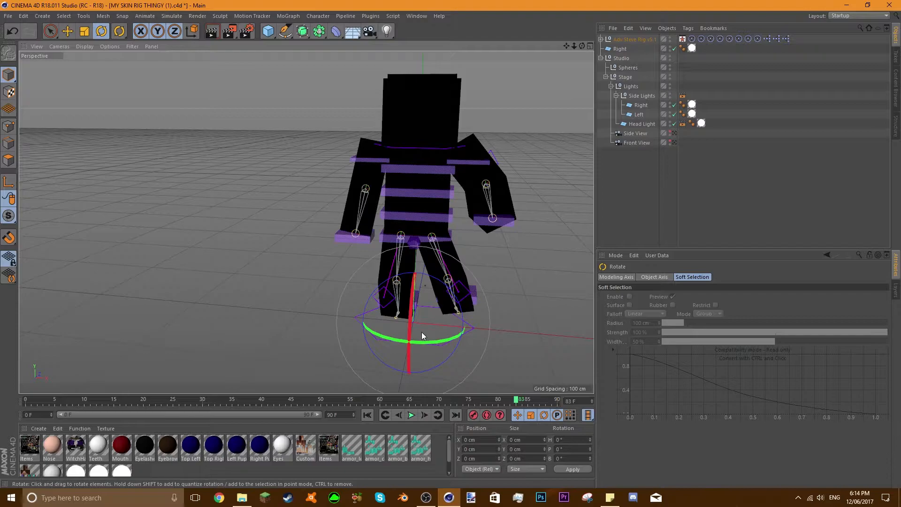
{"action": "left_click_drag", "start_coordinate": [422, 335], "coordinate": [437, 338]}
{"action": "key", "text": "e"}
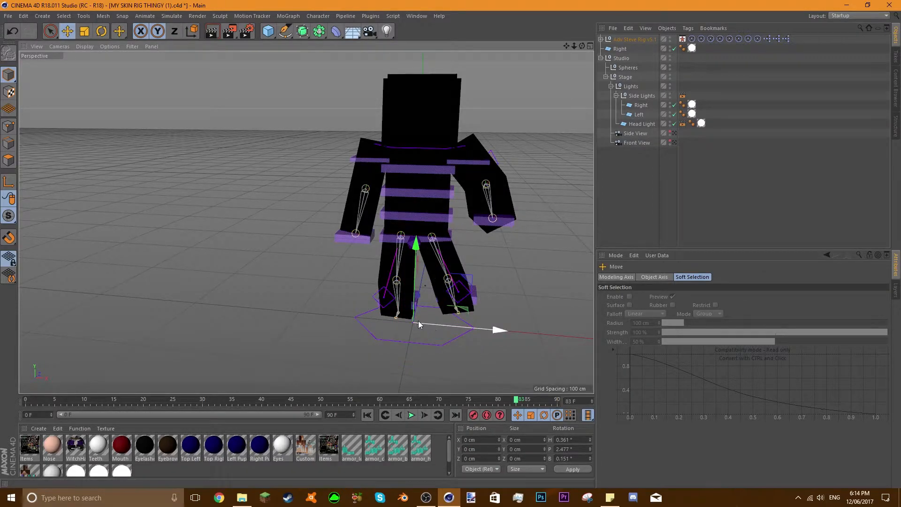
{"action": "left_click", "coordinate": [429, 346]}
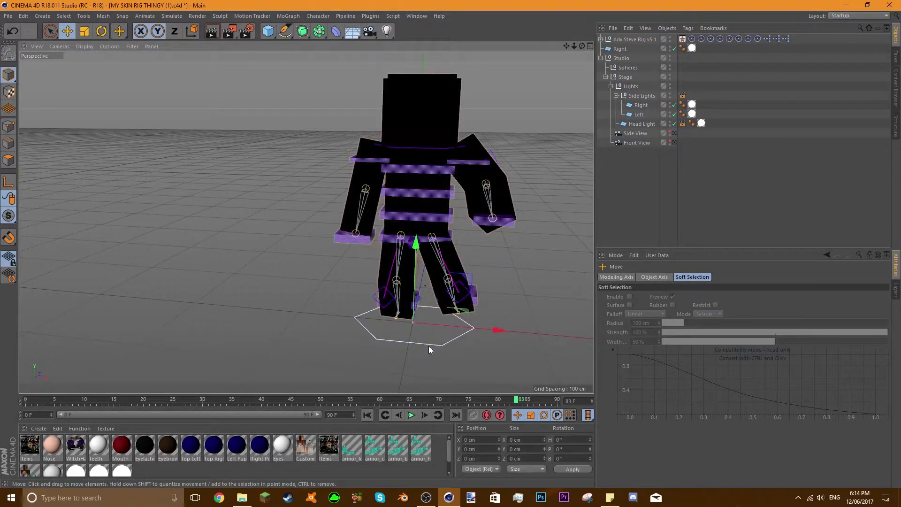
Step: Rotate the whole rig by its base control to about H -15.9°, P 3.9°, B 2.4°
{"action": "left_click", "coordinate": [429, 345]}
{"action": "key", "text": "r"}
{"action": "left_click_drag", "start_coordinate": [430, 337], "coordinate": [408, 344]}
Step: Move the left foot control inward so the left leg stands closer to the right one
{"action": "mouse_move", "coordinate": [582, 45]}
{"action": "left_mouse_down"}
{"action": "mouse_move", "coordinate": [576, 23]}
{"action": "mouse_move", "coordinate": [620, 47]}
{"action": "mouse_move", "coordinate": [648, 46]}
{"action": "mouse_move", "coordinate": [545, 46]}
{"action": "mouse_move", "coordinate": [581, 38]}
{"action": "mouse_move", "coordinate": [591, 47]}
{"action": "mouse_move", "coordinate": [580, 47]}
{"action": "mouse_move", "coordinate": [594, 47]}
{"action": "mouse_move", "coordinate": [571, 47]}
{"action": "left_mouse_up"}
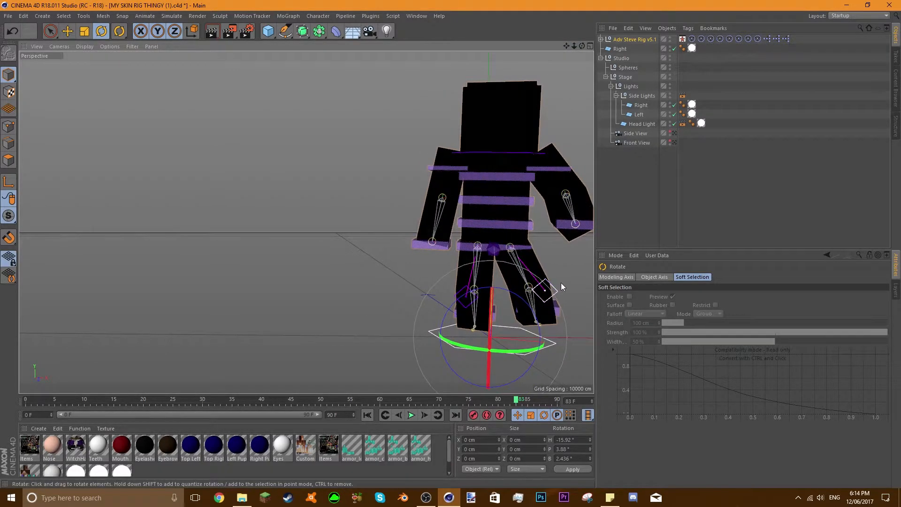
{"action": "left_click", "coordinate": [559, 309]}
{"action": "left_click", "coordinate": [539, 314]}
{"action": "left_click", "coordinate": [559, 311]}
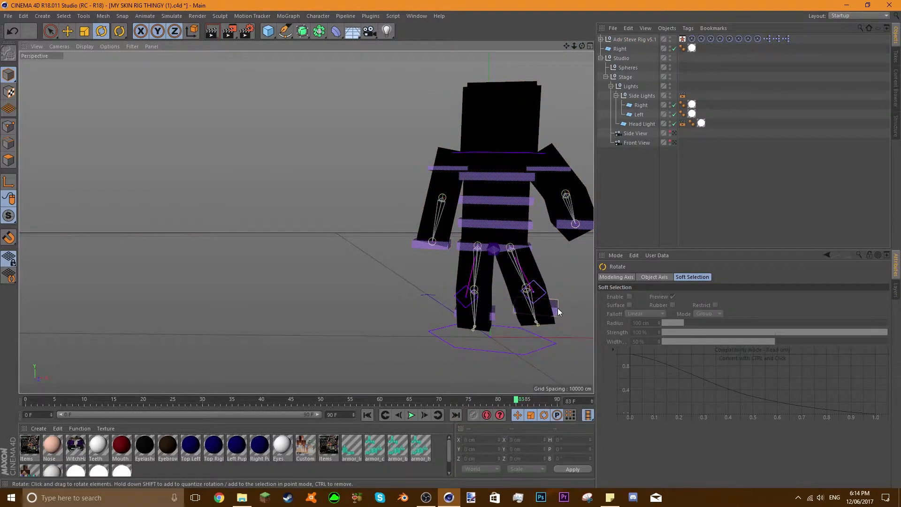
{"action": "key", "text": "e"}
{"action": "left_click_drag", "start_coordinate": [553, 310], "coordinate": [490, 323]}
{"action": "left_click", "coordinate": [528, 313]}
{"action": "key", "text": "r"}
{"action": "left_click", "coordinate": [537, 311]}
{"action": "key", "text": "e"}
{"action": "left_click", "coordinate": [121, 80]}
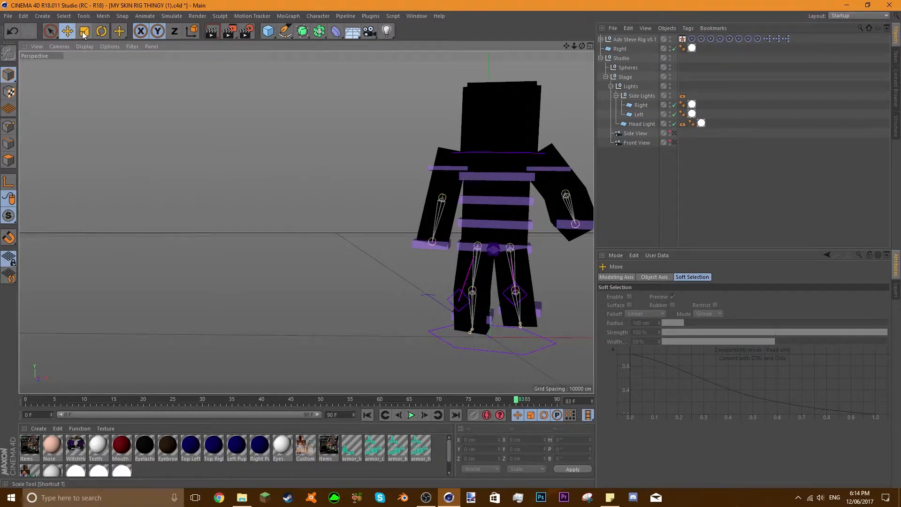
Step: Adjust the position of the Right Foot Goal slightly
{"action": "left_click", "coordinate": [68, 30]}
{"action": "left_click", "coordinate": [487, 319]}
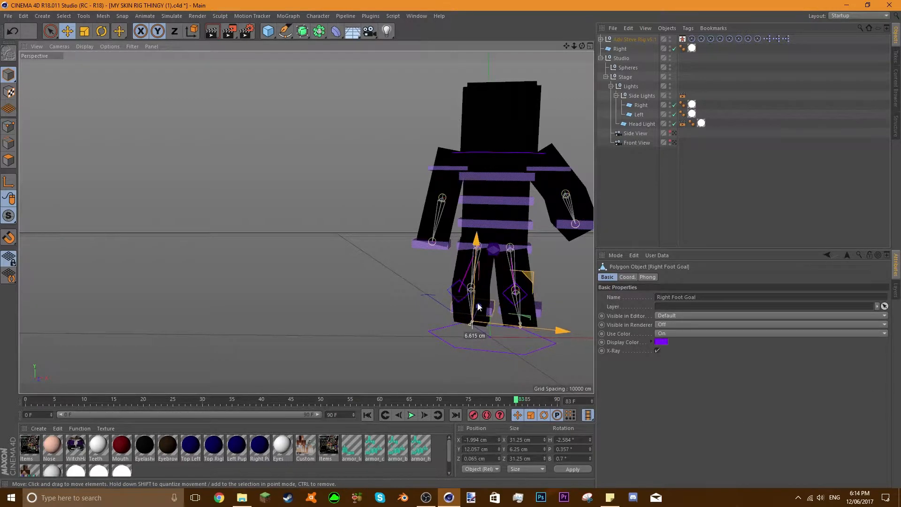
{"action": "key", "text": "r"}
{"action": "key", "text": "e"}
Step: Raise the Right Arm Goal so the right arm bends outward
{"action": "left_click_drag", "start_coordinate": [441, 243], "coordinate": [445, 252]}
{"action": "key", "text": "r"}
{"action": "left_click", "coordinate": [445, 247]}
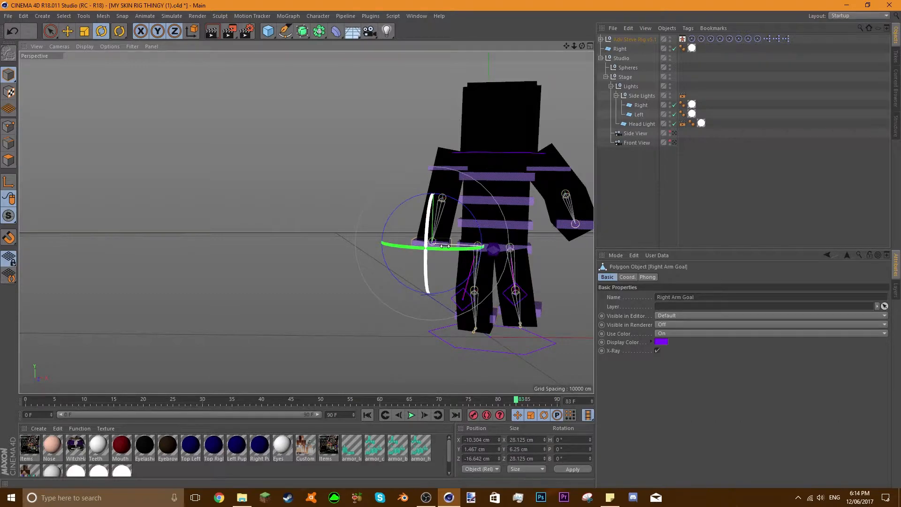
{"action": "key", "text": "e"}
{"action": "left_click_drag", "start_coordinate": [426, 245], "coordinate": [426, 220]}
Step: Pose the Left Arm Goal at about X 3.8, Y 19.7, Z -25.1 cm with rotation H -48.3°, P -8.9°, B -26.5°
{"action": "left_click_drag", "start_coordinate": [563, 226], "coordinate": [503, 186]}
{"action": "key", "text": "r"}
{"action": "key", "text": "e"}
{"action": "left_click_drag", "start_coordinate": [538, 227], "coordinate": [539, 228]}
{"action": "key", "text": "r"}
{"action": "key", "text": "e"}
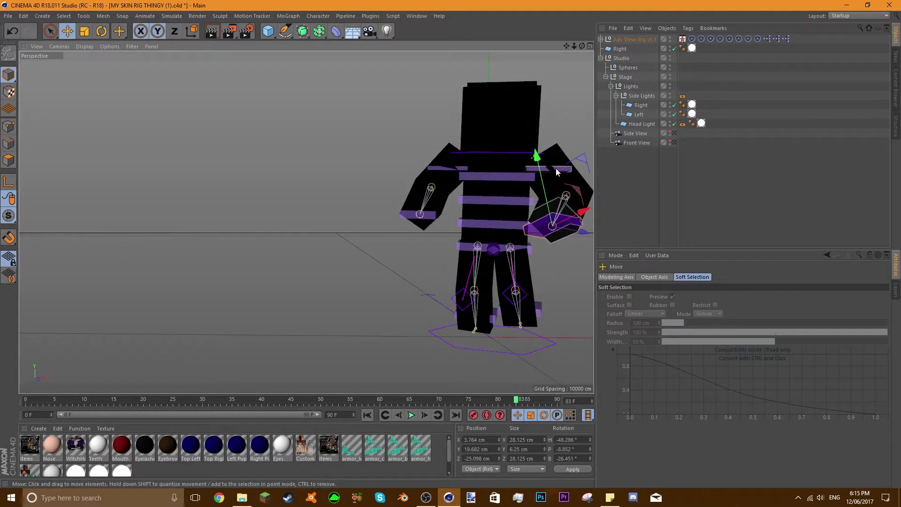
Step: Shift the Left Shoulder Control to about X -2.4 cm and Y 1.1 cm
{"action": "left_click", "coordinate": [560, 170]}
{"action": "left_click_drag", "start_coordinate": [564, 172], "coordinate": [561, 172]}
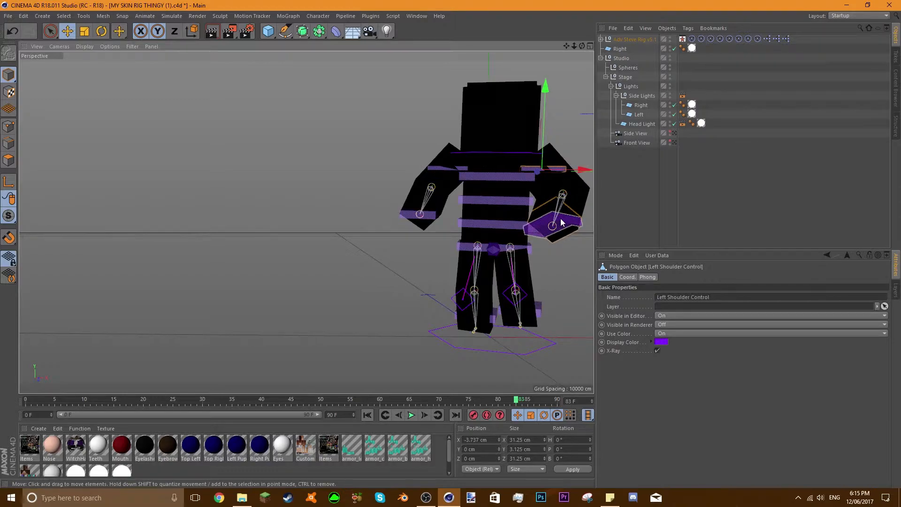
{"action": "left_click_drag", "start_coordinate": [562, 218], "coordinate": [562, 217]}
{"action": "key", "text": "r"}
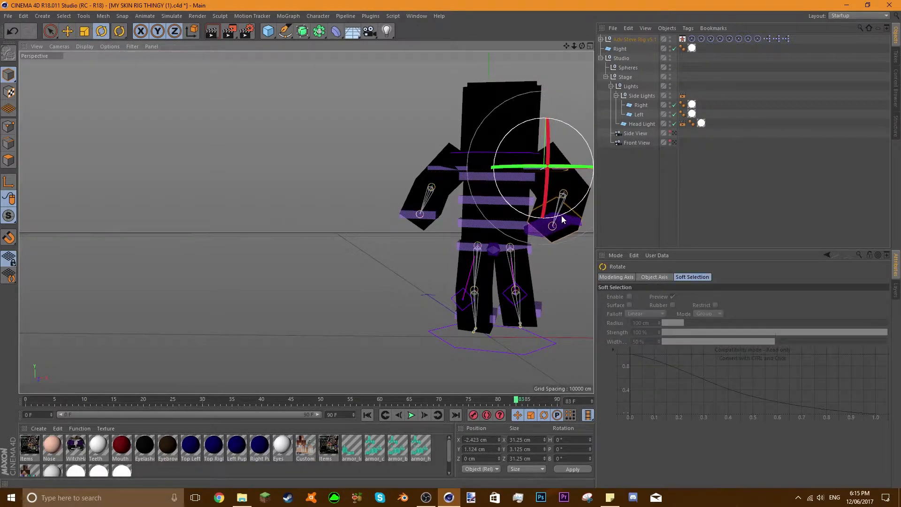
Step: Adjust the rotation of the right hand control slightly
{"action": "left_click", "coordinate": [426, 217]}
{"action": "mouse_move", "coordinate": [427, 217]}
{"action": "left_mouse_down"}
{"action": "mouse_move", "coordinate": [443, 225]}
{"action": "mouse_move", "coordinate": [435, 213]}
{"action": "mouse_move", "coordinate": [418, 216]}
{"action": "left_mouse_up"}
{"action": "key", "text": "e"}
Step: Rotate the head by its control at the neck to turn and tilt it
{"action": "left_click", "coordinate": [503, 154]}
{"action": "key", "text": "r"}
{"action": "left_click_drag", "start_coordinate": [500, 153], "coordinate": [494, 196]}
{"action": "key", "text": "e"}
Step: Twist the torso with the back controls, rotating Back 2 to about H -3.4° and P 2.0°
{"action": "left_click", "coordinate": [508, 176]}
{"action": "key", "text": "r"}
{"action": "left_click", "coordinate": [506, 205]}
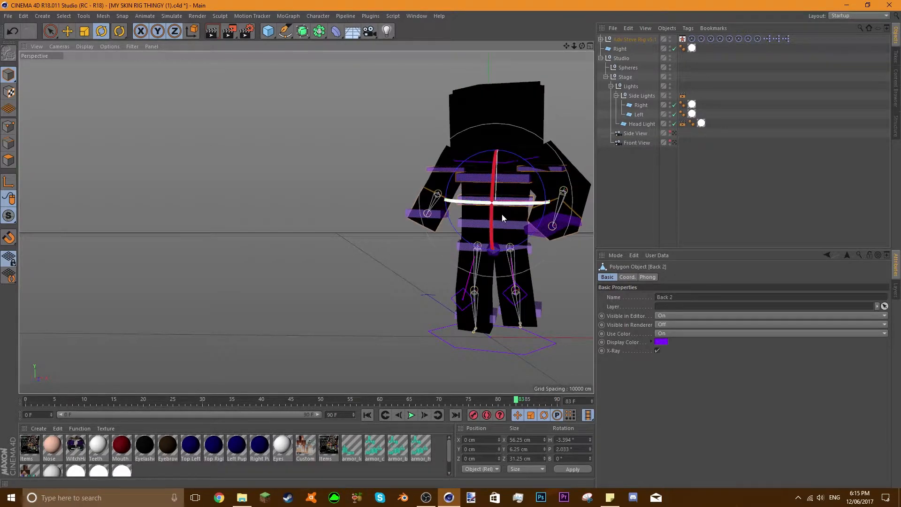
{"action": "left_click", "coordinate": [506, 223]}
{"action": "left_click_drag", "start_coordinate": [522, 226], "coordinate": [519, 224]}
{"action": "left_click", "coordinate": [518, 249]}
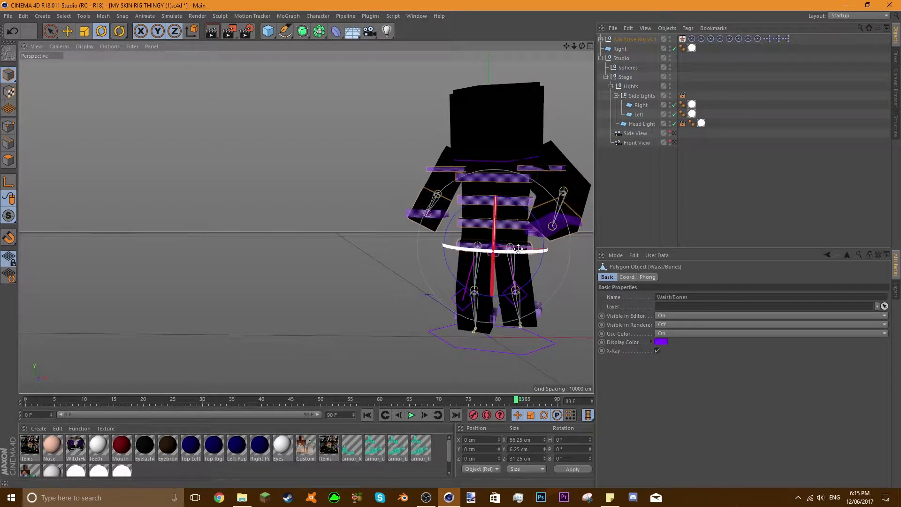
Step: Move the right and left foot controls slightly upward to refine the leg pose
{"action": "left_click", "coordinate": [553, 310]}
{"action": "left_click", "coordinate": [493, 314]}
{"action": "left_click", "coordinate": [492, 314]}
{"action": "key", "text": "e"}
{"action": "left_click_drag", "start_coordinate": [492, 313], "coordinate": [538, 309]}
{"action": "left_click", "coordinate": [538, 311]}
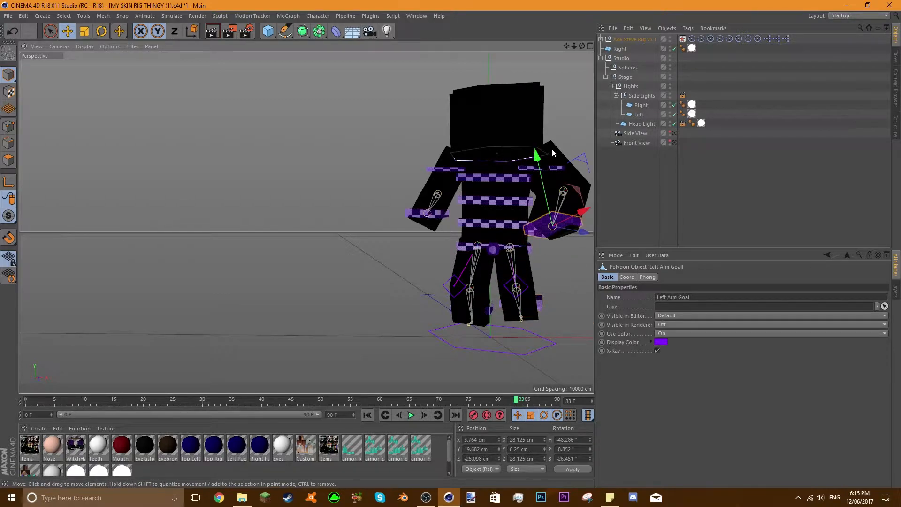
{"action": "left_click", "coordinate": [537, 158]}
{"action": "left_click", "coordinate": [443, 188]}
{"action": "mouse_move", "coordinate": [583, 46]}
{"action": "left_mouse_down"}
{"action": "mouse_move", "coordinate": [554, 52]}
{"action": "mouse_move", "coordinate": [582, 46]}
{"action": "left_mouse_up"}
Step: Load Skin.png from the Gfx folder as the custom skin of Adv Steve Rig v5.1
{"action": "left_click", "coordinate": [639, 40]}
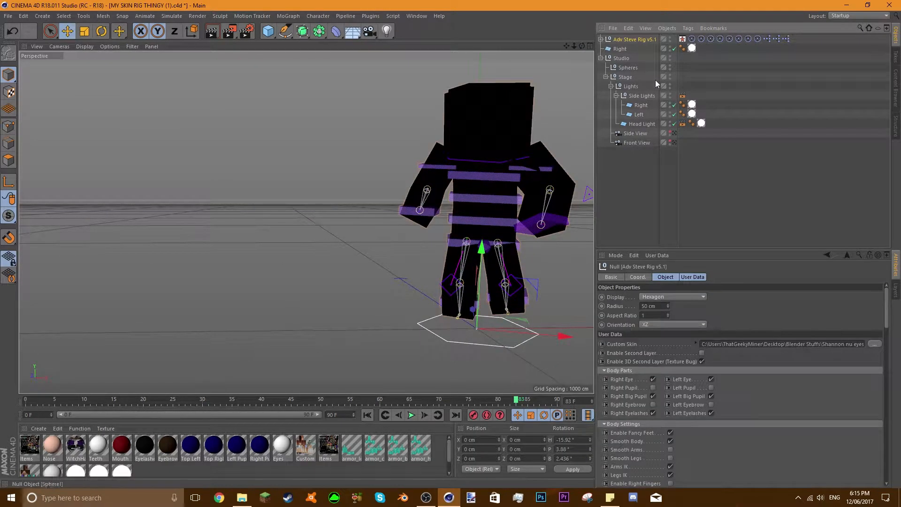
{"action": "left_click", "coordinate": [874, 345]}
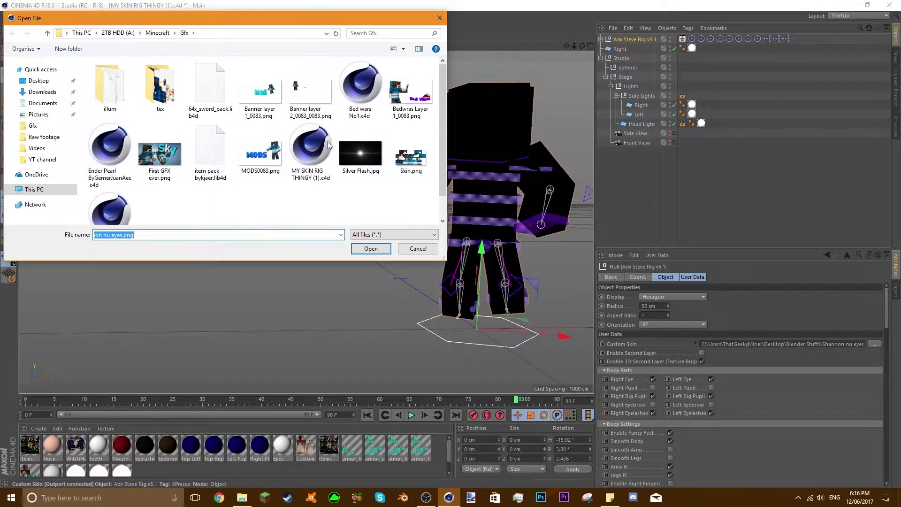
{"action": "left_click", "coordinate": [409, 159]}
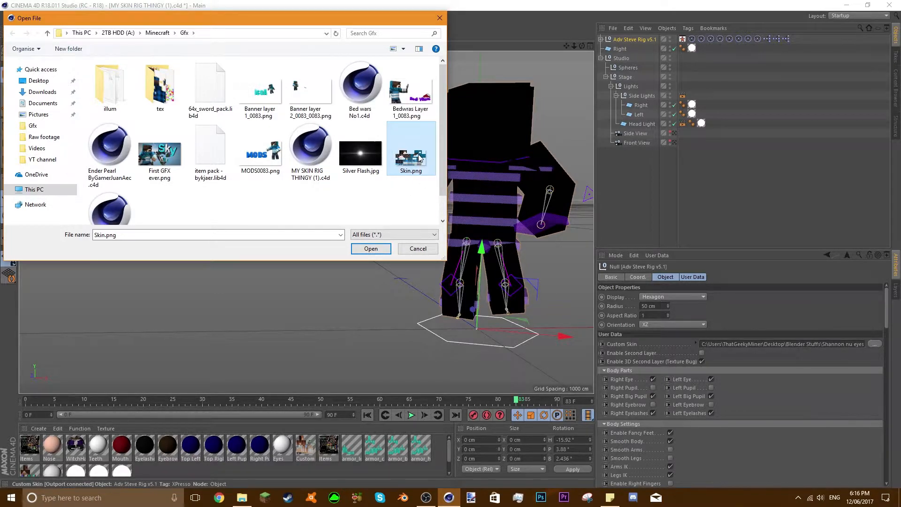
{"action": "double_click", "coordinate": [421, 158]}
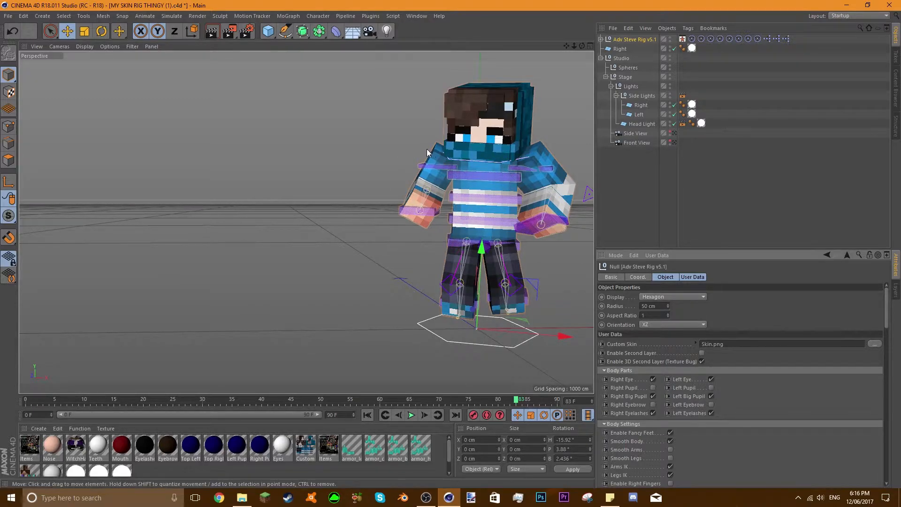
Step: Replace the rig's custom skin with skin_20170604002717154480.png from the YT channel folder, copying the image to the project location
{"action": "left_click", "coordinate": [876, 345]}
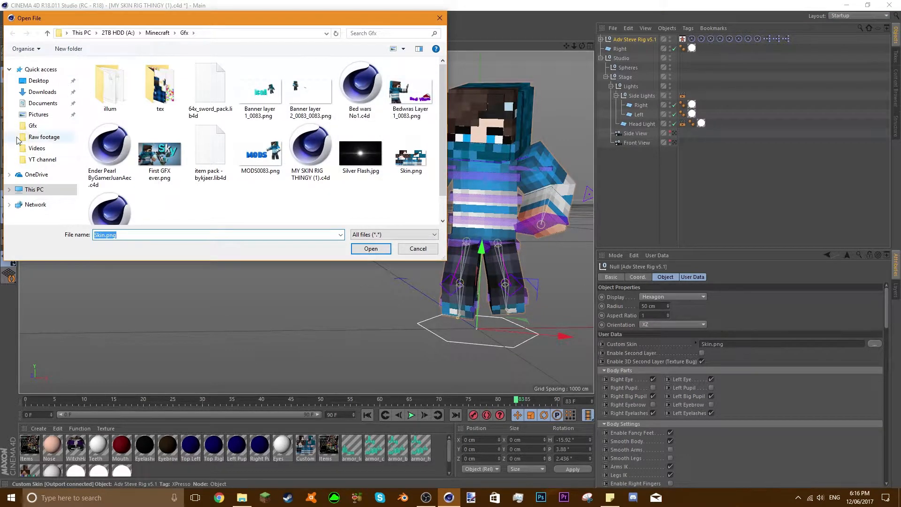
{"action": "left_click", "coordinate": [41, 159]}
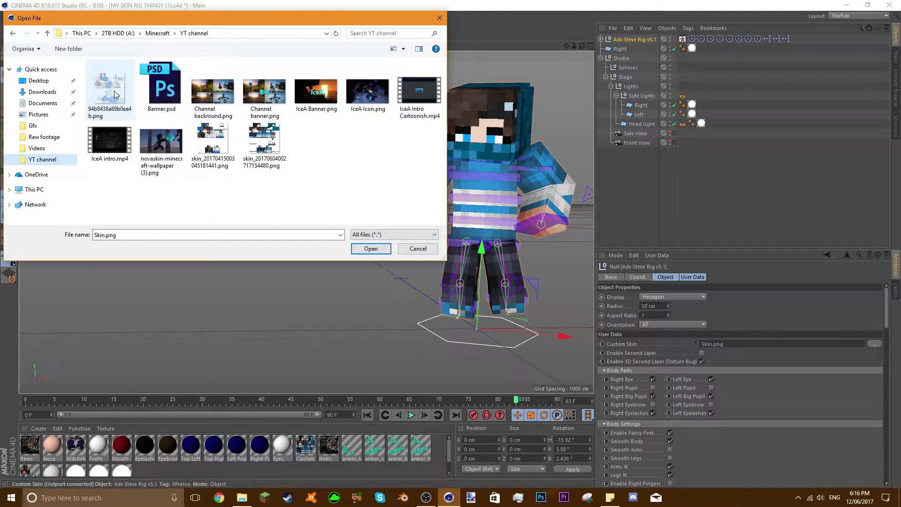
{"action": "left_click", "coordinate": [264, 139]}
{"action": "left_click", "coordinate": [378, 249]}
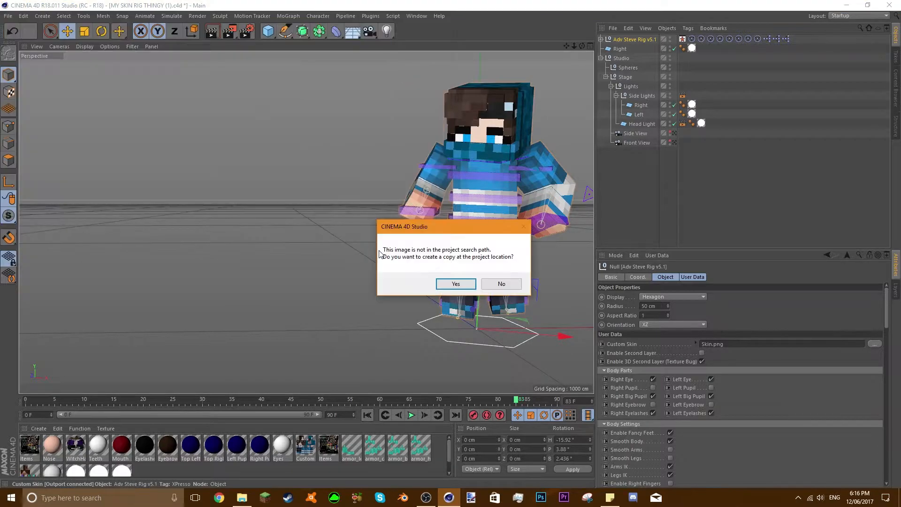
{"action": "left_click", "coordinate": [463, 284]}
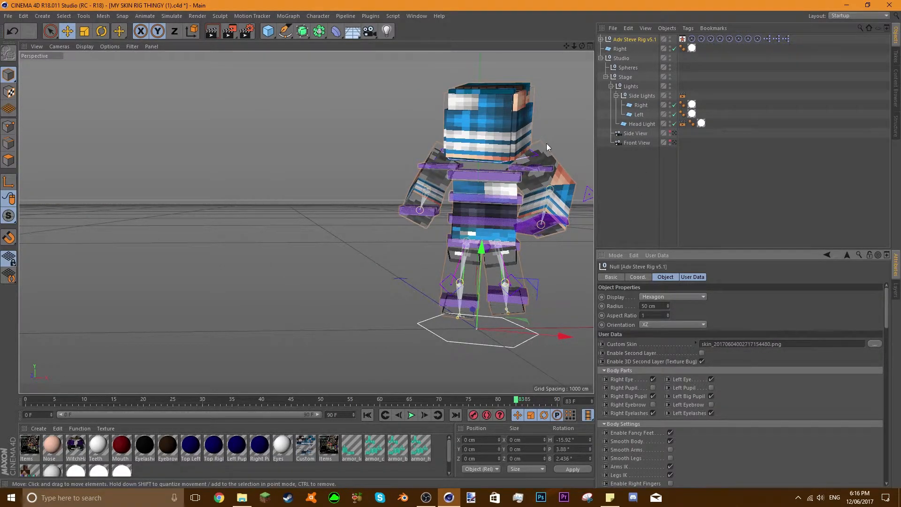
Step: Set the custom skin of Adv Steve Rig v5.1 back to Skin.png from the Gfx folder
{"action": "left_click", "coordinate": [874, 344]}
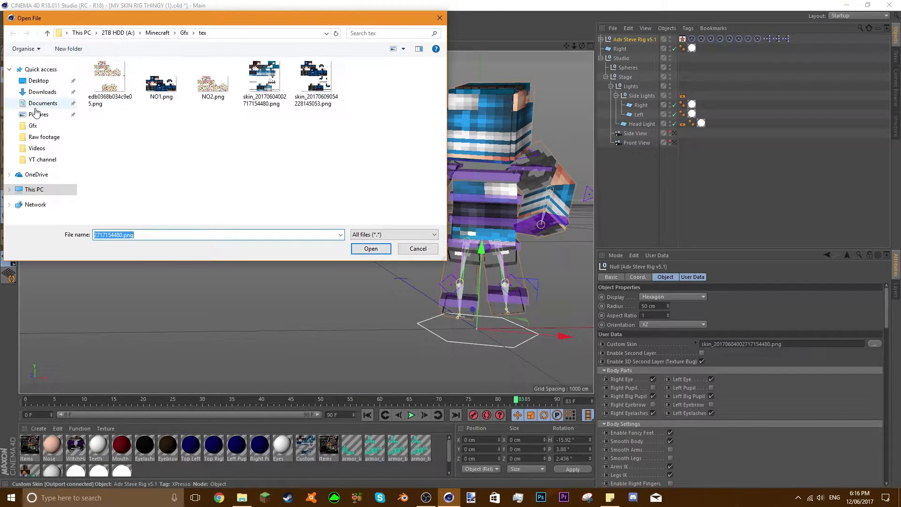
{"action": "left_click", "coordinate": [33, 126]}
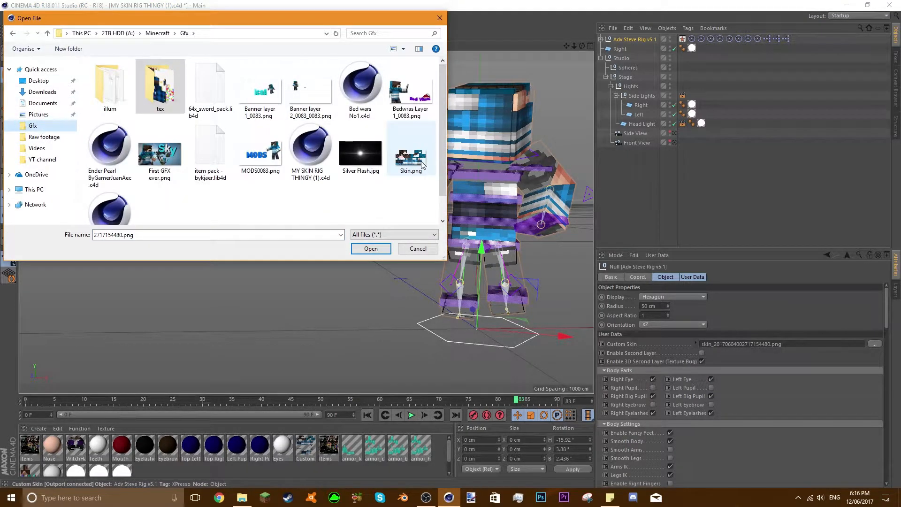
{"action": "left_click", "coordinate": [415, 176]}
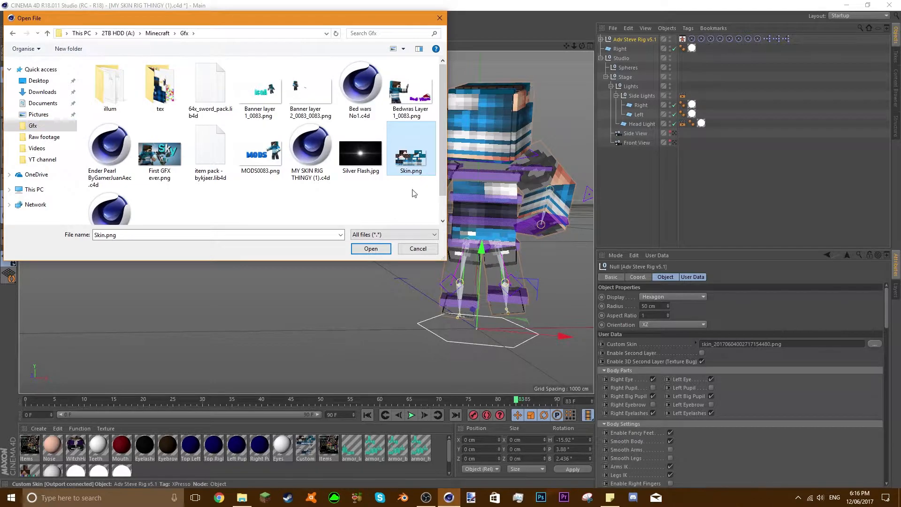
{"action": "left_click", "coordinate": [371, 249]}
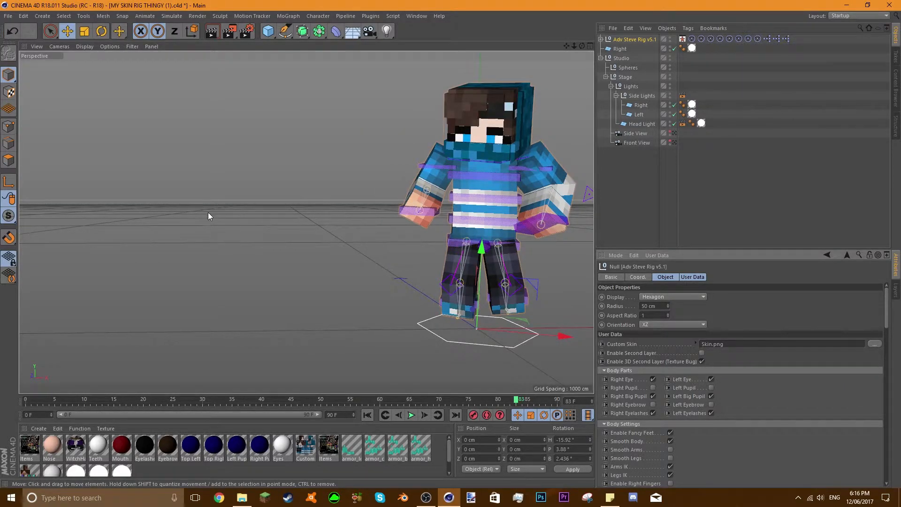
{"action": "mouse_move", "coordinate": [481, 330]}
{"action": "left_mouse_down"}
{"action": "mouse_move", "coordinate": [477, 355]}
{"action": "mouse_move", "coordinate": [474, 345]}
{"action": "left_mouse_up"}
{"action": "left_click", "coordinate": [360, 233]}
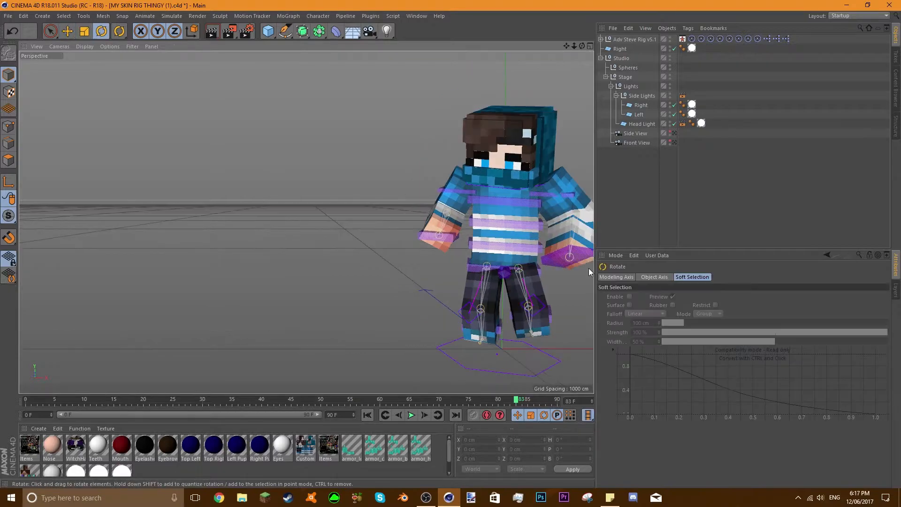
{"action": "left_click", "coordinate": [610, 274]}
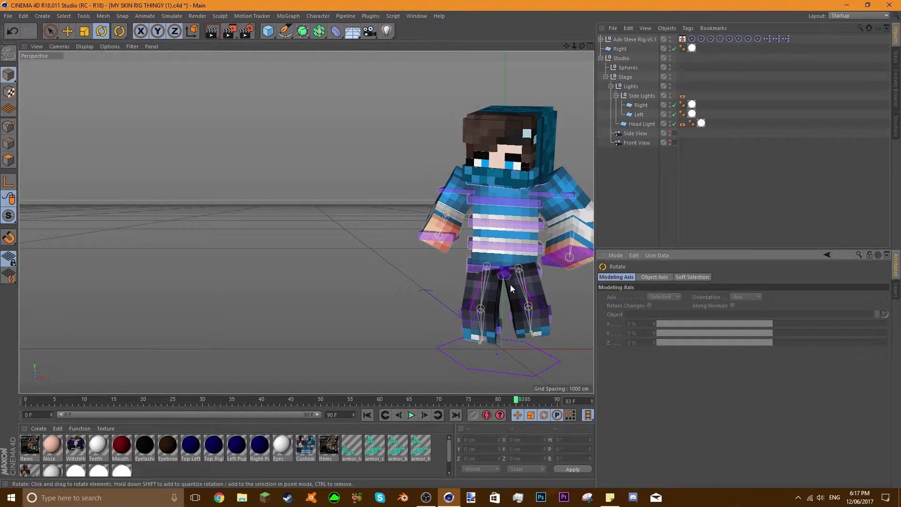
{"action": "left_click", "coordinate": [480, 353]}
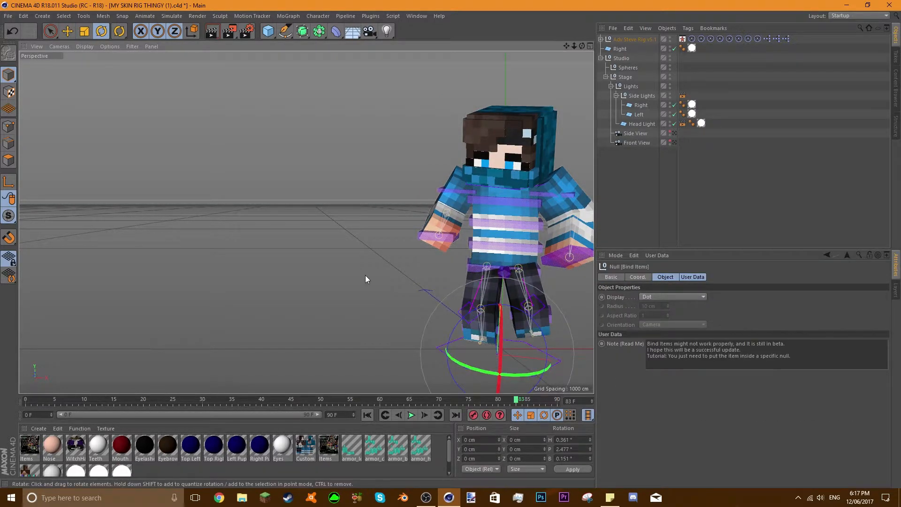
{"action": "left_click", "coordinate": [366, 278]}
{"action": "left_click", "coordinate": [484, 352]}
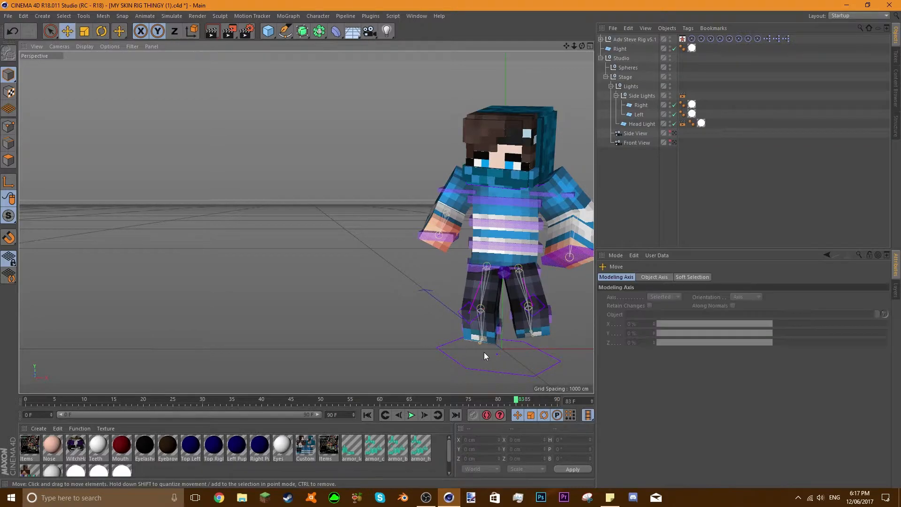
{"action": "key", "text": "e"}
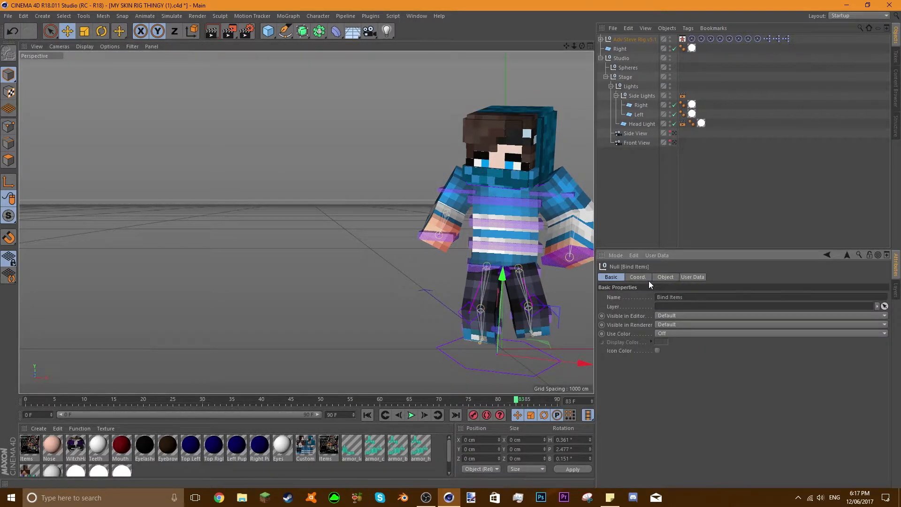
{"action": "left_click", "coordinate": [640, 277]}
Step: Bring up the user data of Adv Steve Rig v5.1 and look through it for the eye color settings
{"action": "left_click", "coordinate": [621, 39]}
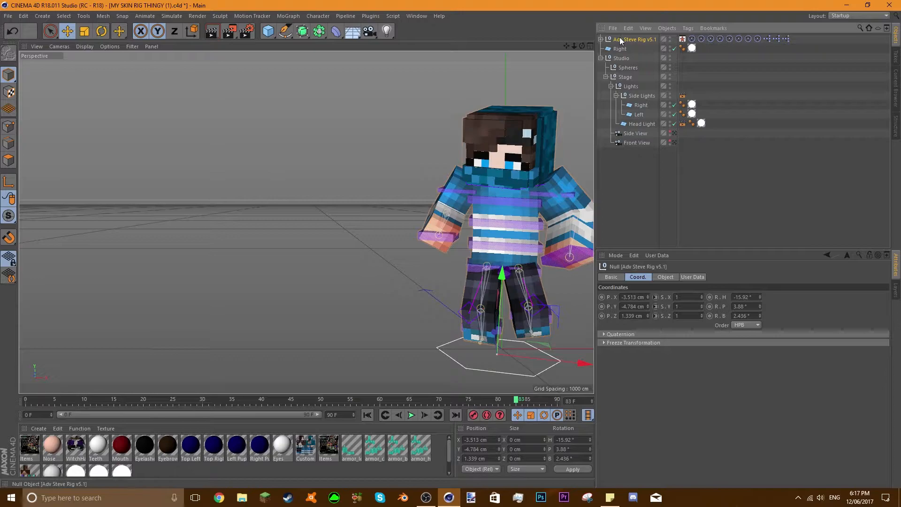
{"action": "left_click", "coordinate": [615, 277]}
{"action": "left_click", "coordinate": [660, 278]}
{"action": "left_click", "coordinate": [692, 277]}
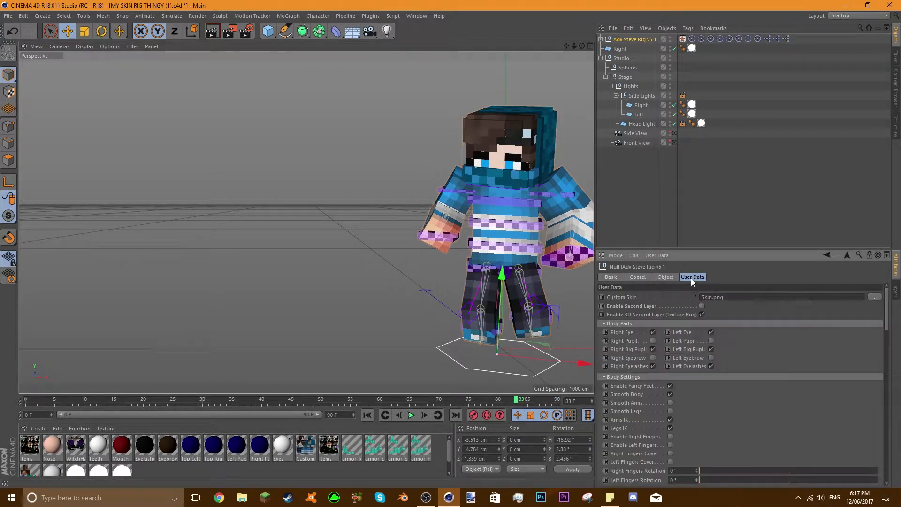
{"action": "scroll", "coordinate": [588, 336], "scroll_direction": "down", "scroll_amount": 2}
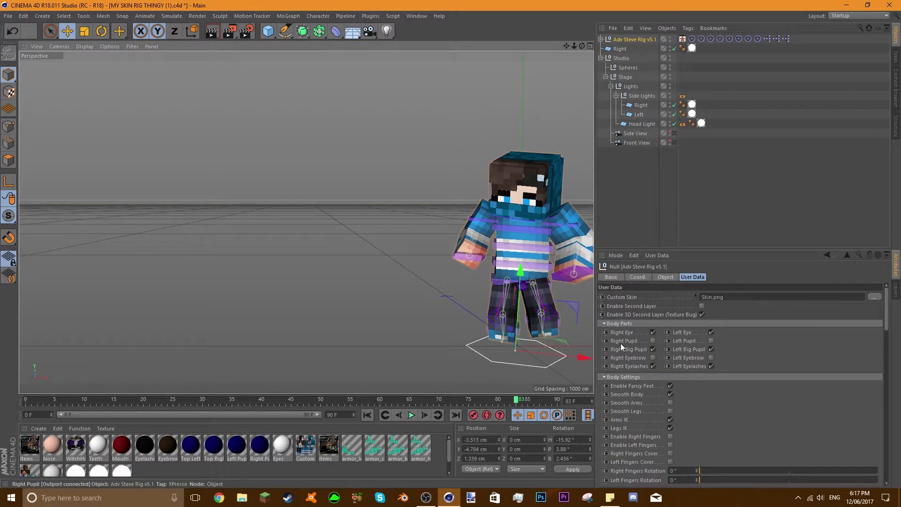
{"action": "scroll", "coordinate": [553, 311], "scroll_direction": "up", "scroll_amount": 2}
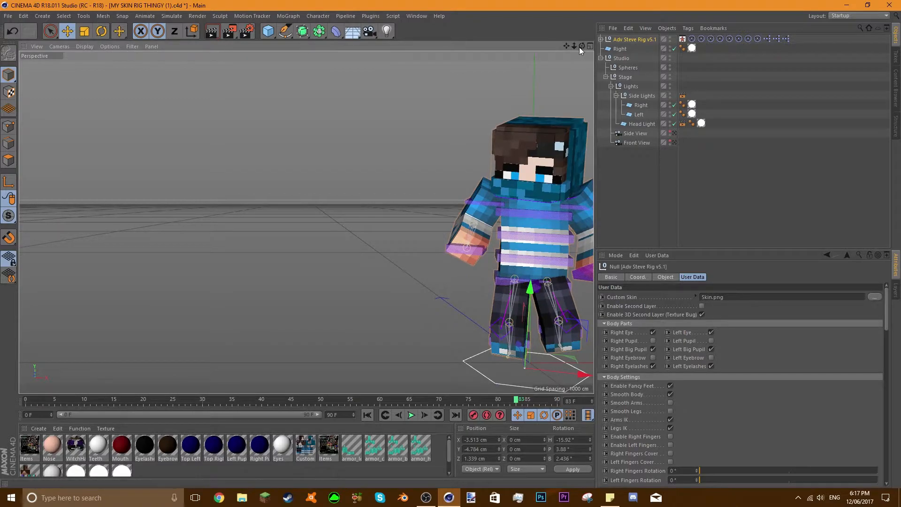
{"action": "left_click_drag", "start_coordinate": [567, 45], "coordinate": [536, 43]}
{"action": "scroll", "coordinate": [627, 347], "scroll_direction": "down", "scroll_amount": 10}
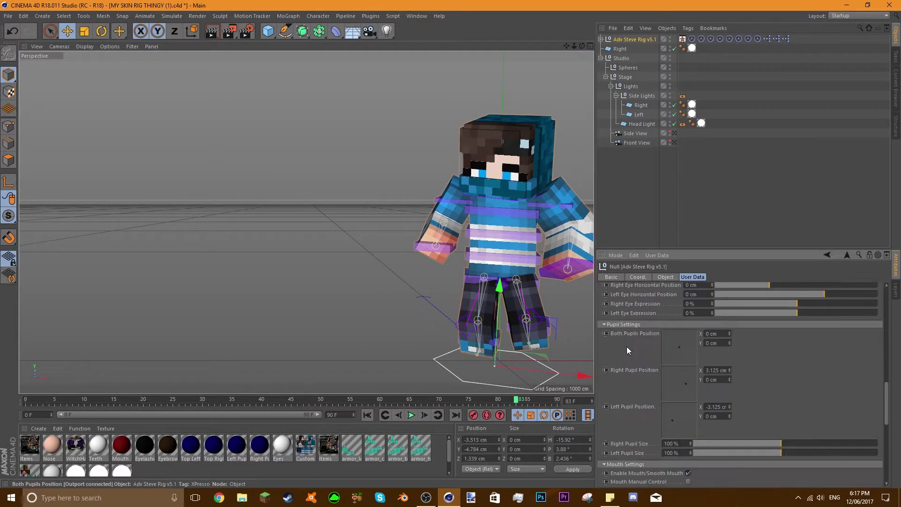
Step: Recolor the rig's Right Top Pupil dark brown with H 42°, S 100% and V 28%
{"action": "left_click", "coordinate": [653, 369]}
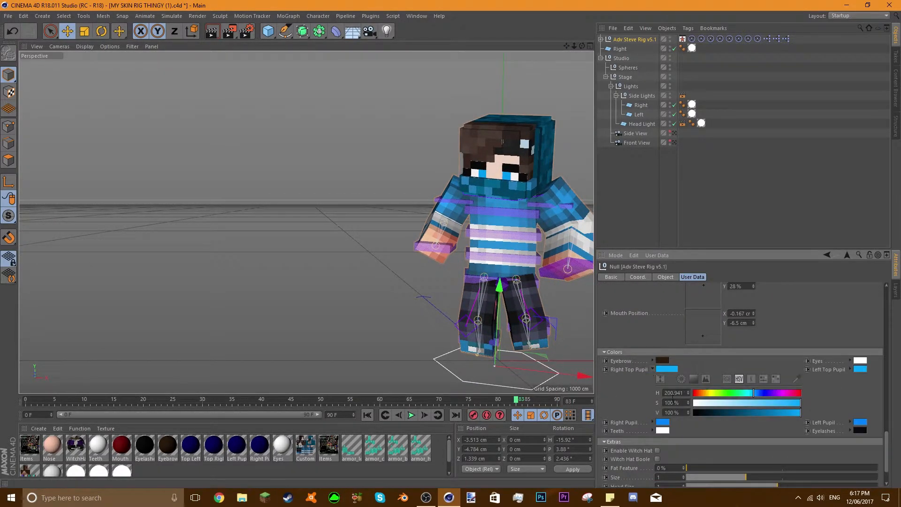
{"action": "left_click_drag", "start_coordinate": [742, 392], "coordinate": [706, 396]}
{"action": "mouse_move", "coordinate": [791, 402]}
{"action": "left_mouse_down"}
{"action": "mouse_move", "coordinate": [711, 413]}
{"action": "mouse_move", "coordinate": [791, 402]}
{"action": "left_mouse_up"}
{"action": "left_click_drag", "start_coordinate": [714, 415], "coordinate": [728, 411]}
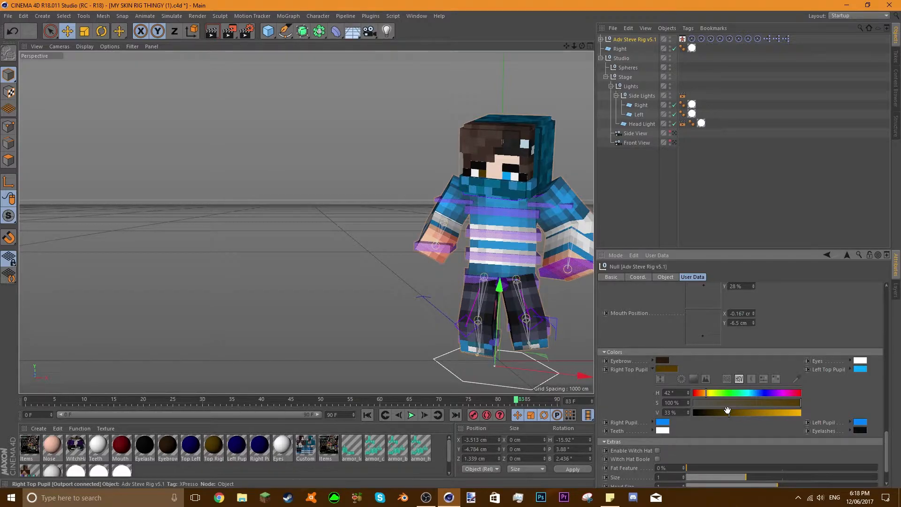
{"action": "left_click_drag", "start_coordinate": [728, 410], "coordinate": [734, 413]}
{"action": "left_click", "coordinate": [653, 369]}
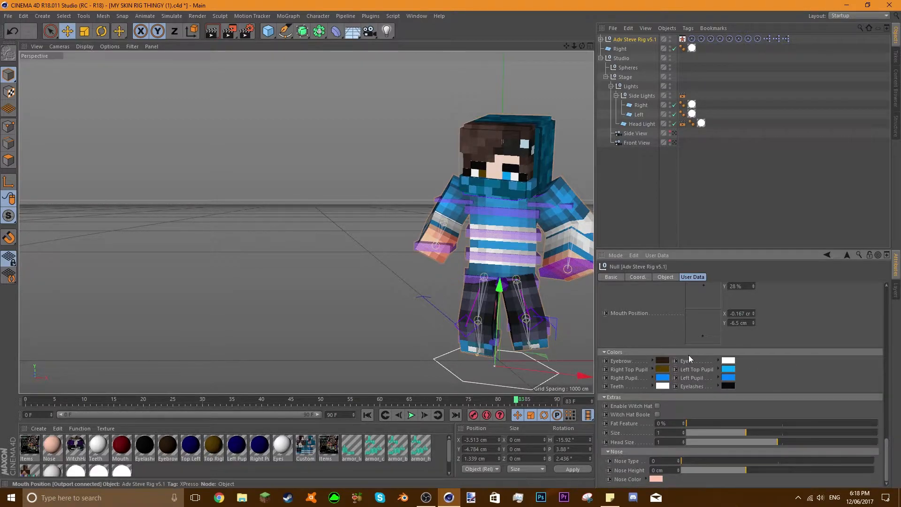
{"action": "left_click", "coordinate": [652, 369]}
{"action": "left_click_drag", "start_coordinate": [729, 413], "coordinate": [724, 414]}
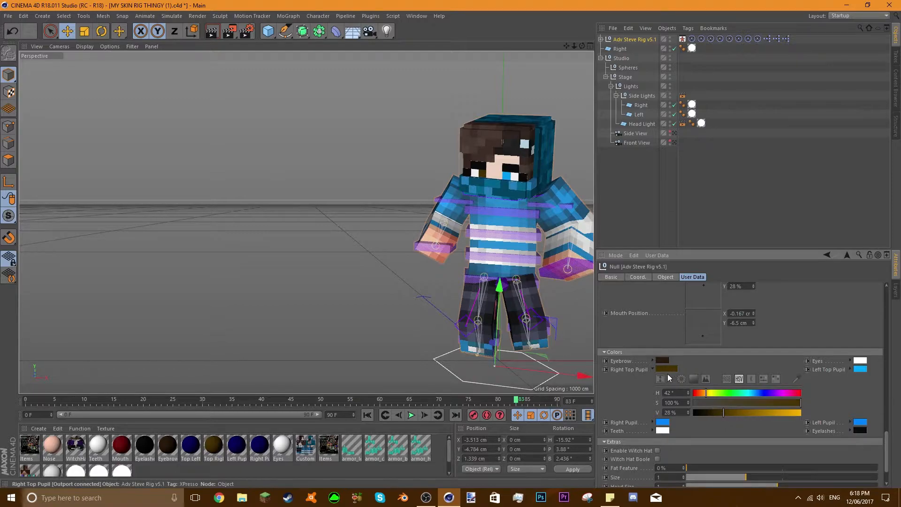
{"action": "left_click", "coordinate": [654, 370]}
Step: Sample the Right Top Pupil's brown as the color of the Left Top Pupil
{"action": "left_click", "coordinate": [717, 369]}
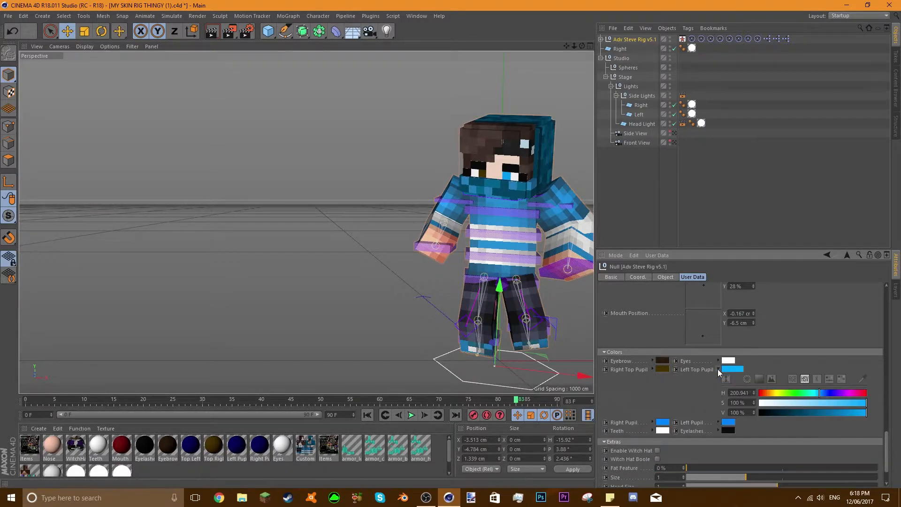
{"action": "left_click", "coordinate": [664, 369]}
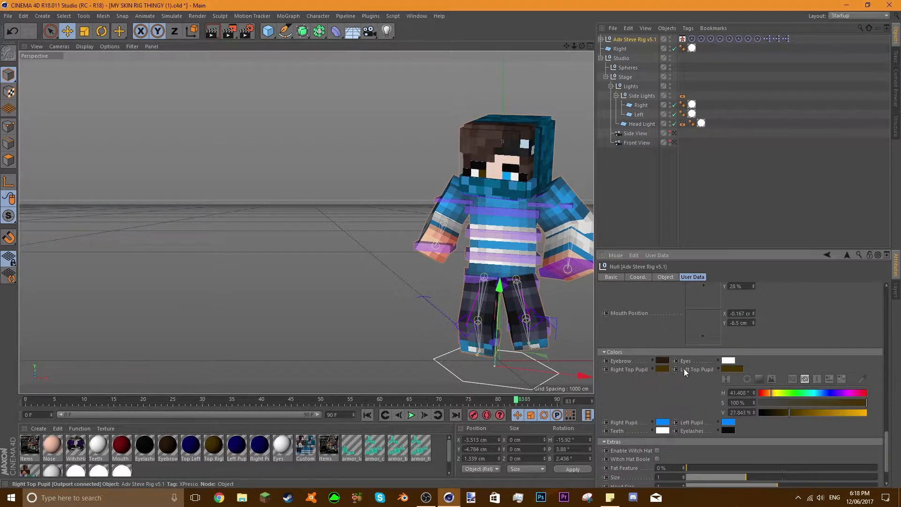
{"action": "left_click", "coordinate": [717, 369]}
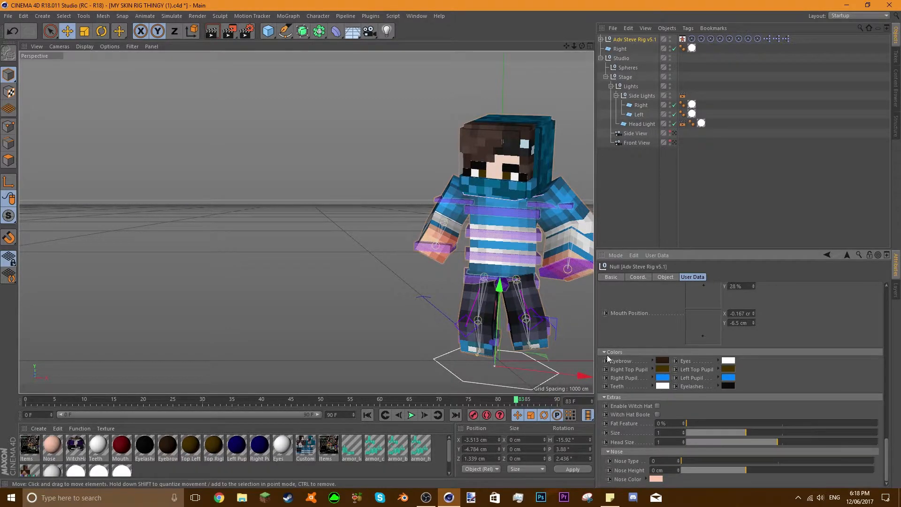
Step: Recolor the rig's Right Pupil a darker brown with H 34°, S 100% and V 23%
{"action": "left_click", "coordinate": [651, 377]}
{"action": "left_click_drag", "start_coordinate": [731, 403], "coordinate": [696, 401]}
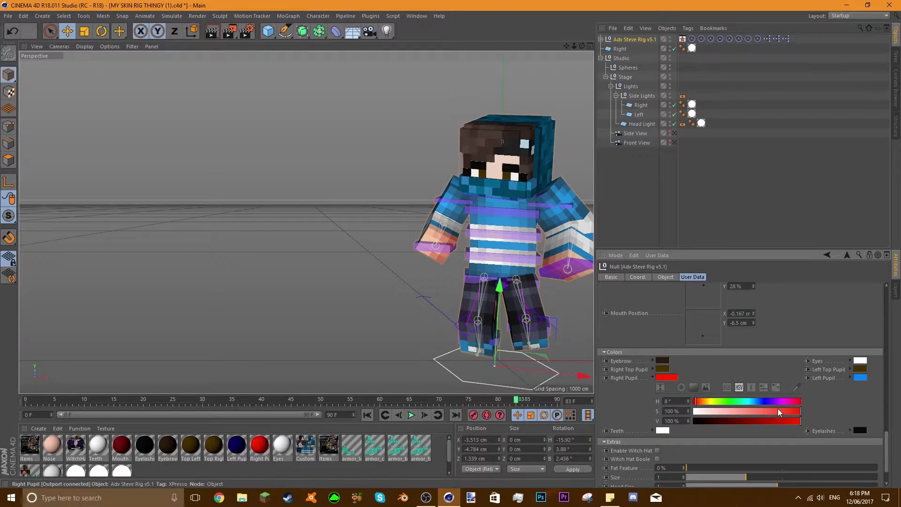
{"action": "left_click_drag", "start_coordinate": [742, 425], "coordinate": [718, 421]}
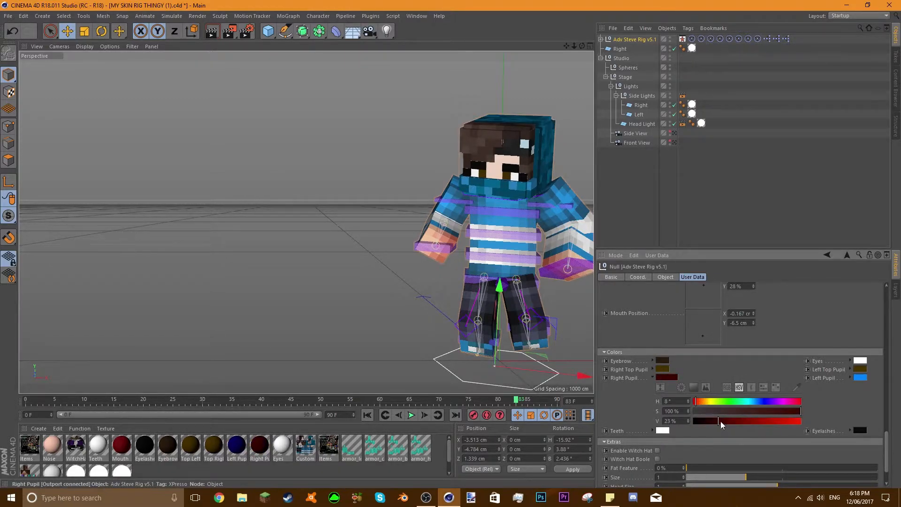
{"action": "left_click_drag", "start_coordinate": [700, 402], "coordinate": [704, 402]}
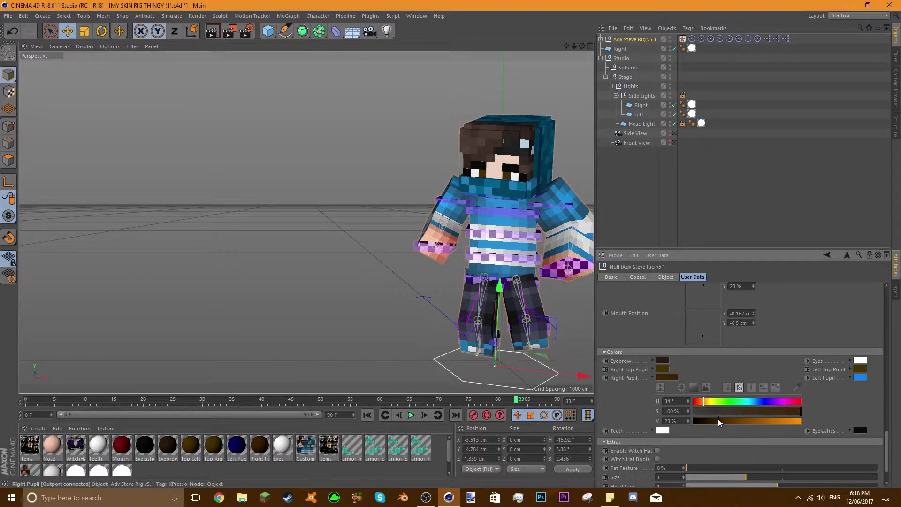
{"action": "left_click", "coordinate": [653, 378]}
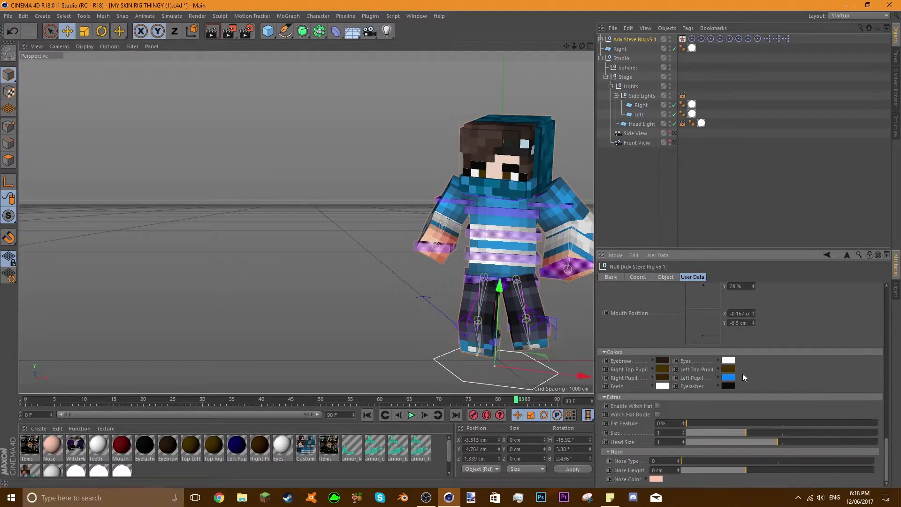
Step: Sample the Right Pupil's brown as the color of the Left Pupil
{"action": "left_click", "coordinate": [718, 378]}
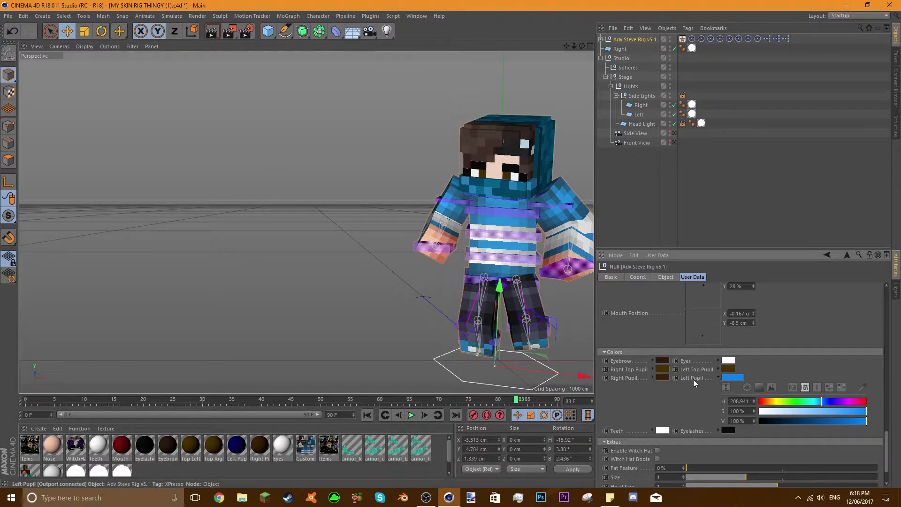
{"action": "left_click", "coordinate": [863, 387]}
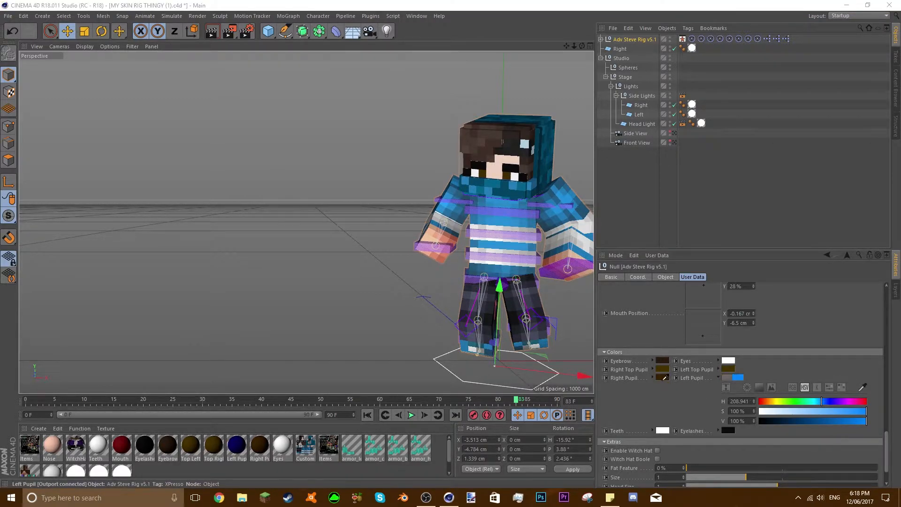
{"action": "left_click", "coordinate": [669, 377]}
{"action": "left_click", "coordinate": [718, 378]}
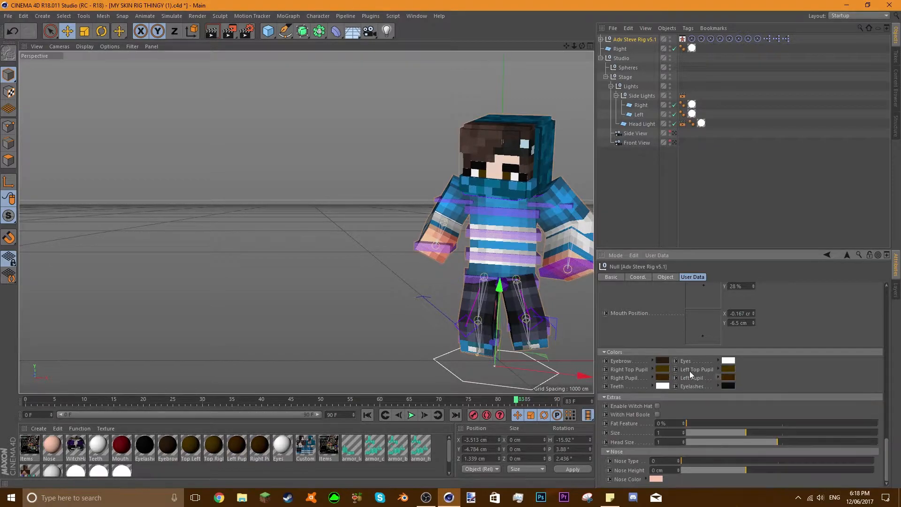
Step: Recolor the rig's Eyelashes from black to a very dark, fully saturated brown
{"action": "left_click", "coordinate": [717, 385]}
{"action": "left_click", "coordinate": [766, 410]}
{"action": "left_click", "coordinate": [866, 419]}
{"action": "left_click", "coordinate": [781, 430]}
{"action": "mouse_move", "coordinate": [781, 431]}
{"action": "left_mouse_down"}
{"action": "mouse_move", "coordinate": [771, 430]}
{"action": "mouse_move", "coordinate": [779, 427]}
{"action": "left_mouse_up"}
{"action": "left_click", "coordinate": [718, 385]}
{"action": "scroll", "coordinate": [607, 318], "scroll_direction": "up", "scroll_amount": 15}
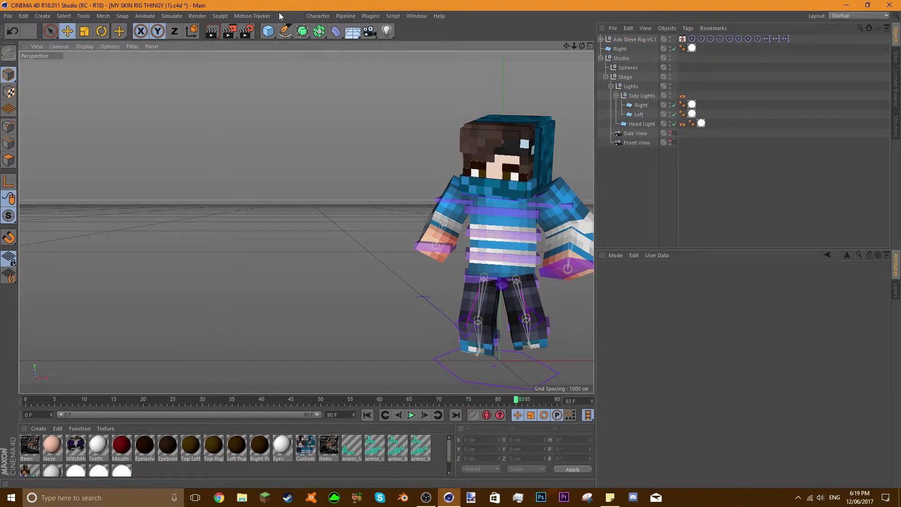
Step: Add a MoText object and move it beside the character to about X -402 cm and Y 47.5 cm
{"action": "left_click", "coordinate": [285, 16]}
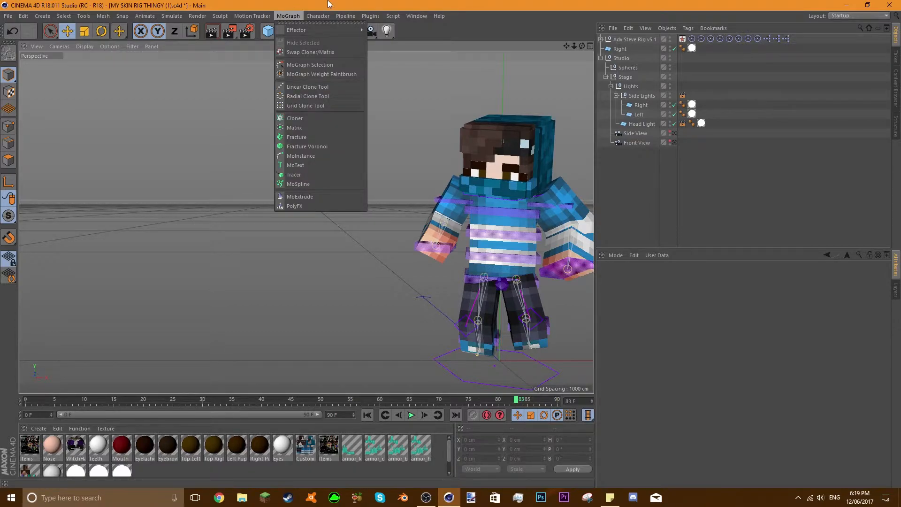
{"action": "left_click", "coordinate": [299, 165]}
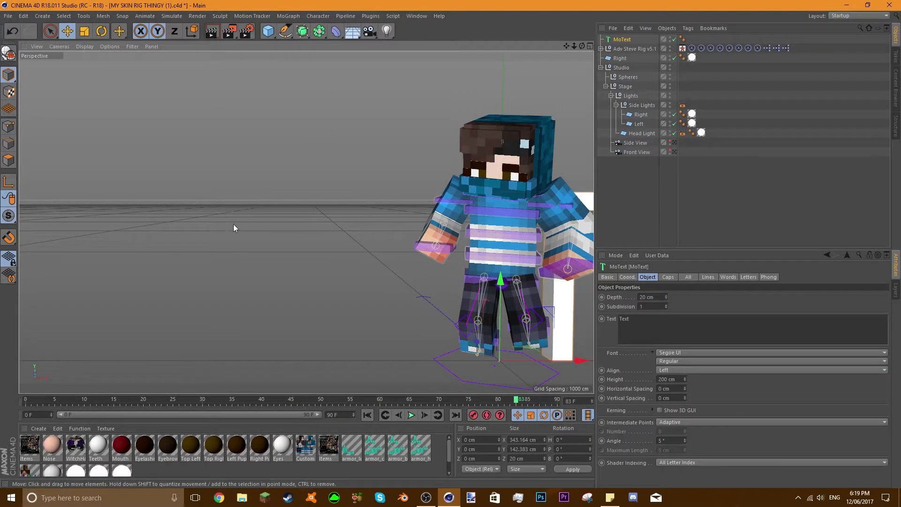
{"action": "left_click_drag", "start_coordinate": [578, 338], "coordinate": [79, 281]}
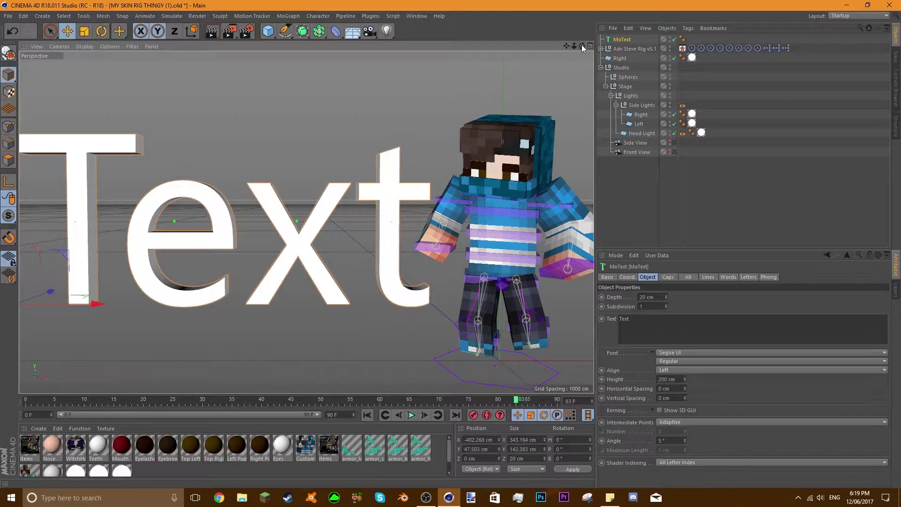
{"action": "left_click_drag", "start_coordinate": [582, 45], "coordinate": [582, 46]}
Step: Change the MoText's wording to "Skywars" and open its Depth value for editing
{"action": "left_click_drag", "start_coordinate": [645, 324], "coordinate": [333, 258]}
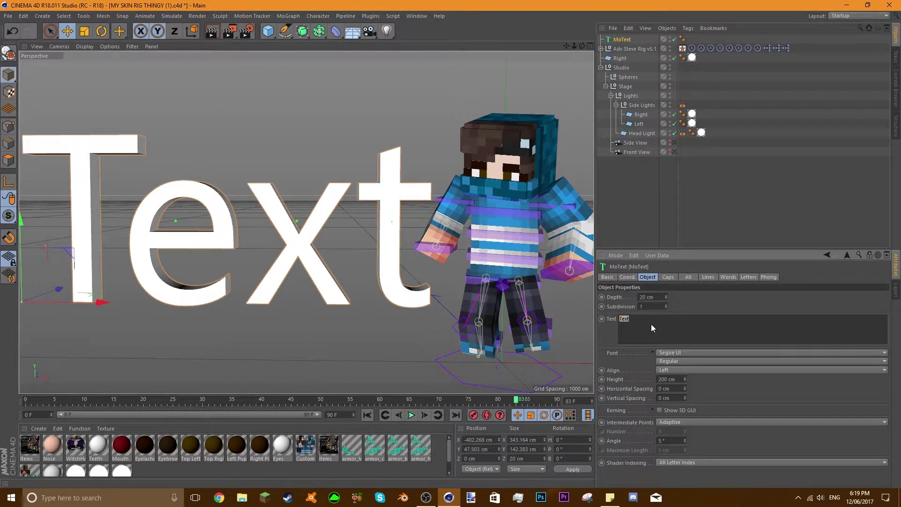
{"action": "type", "text": "Skywars"}
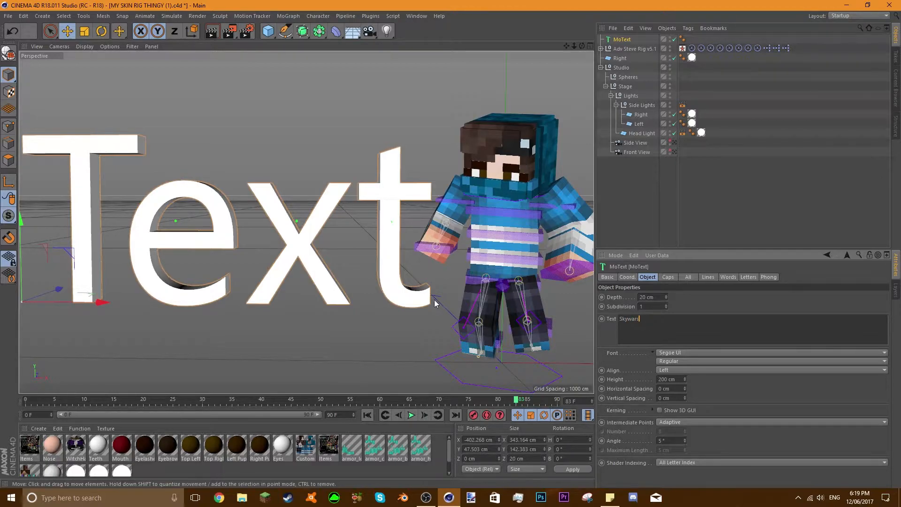
{"action": "left_click", "coordinate": [645, 298]}
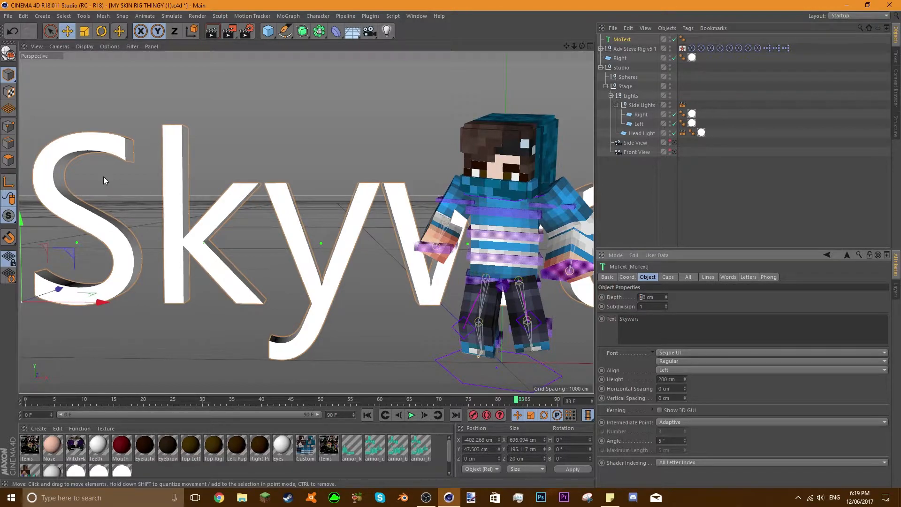
Step: Set the extruded text's depth to 50 cm and its height to 80 cm
{"action": "left_click", "coordinate": [202, 130]}
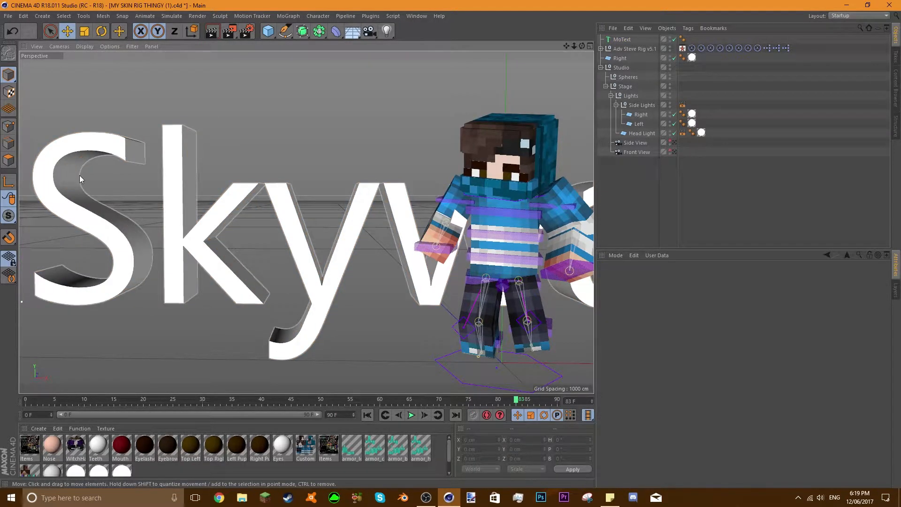
{"action": "left_click", "coordinate": [294, 245]}
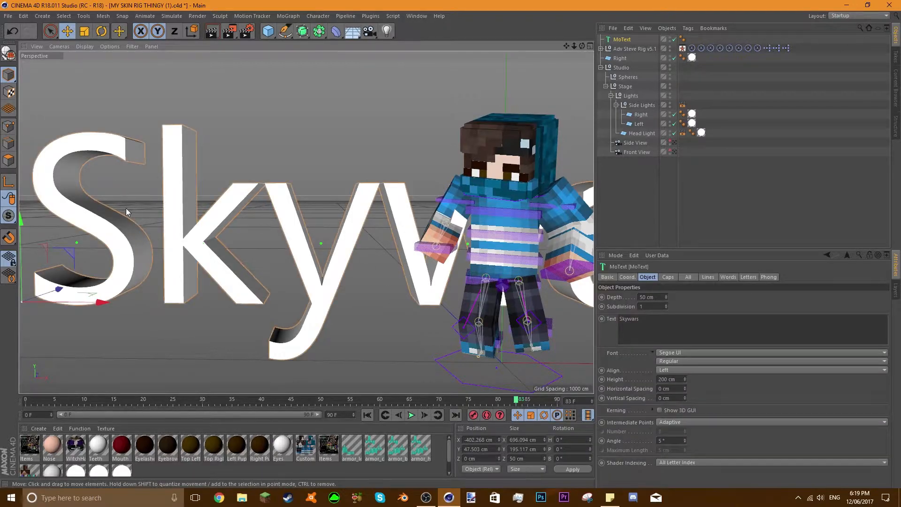
{"action": "left_click", "coordinate": [664, 379]}
{"action": "key", "text": "Delete"}
{"action": "type", "text": "1"}
{"action": "key", "text": "Return"}
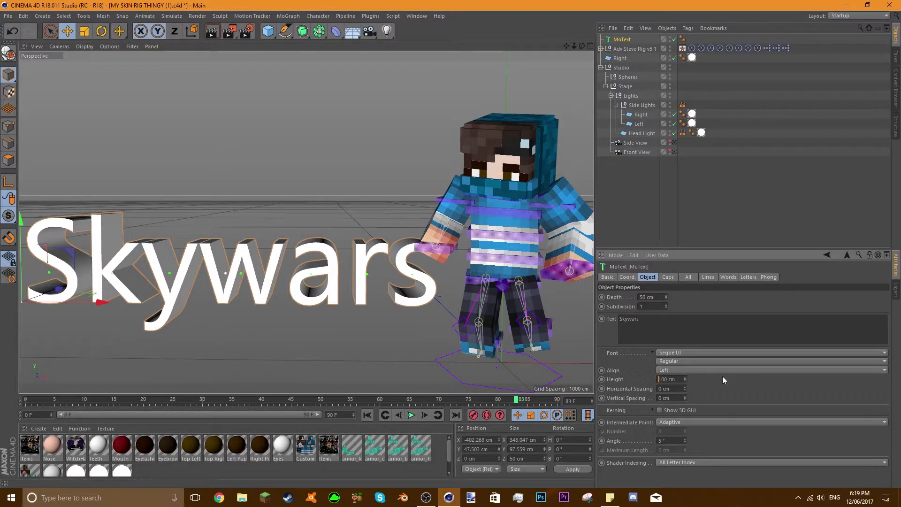
{"action": "key", "text": "Delete"}
{"action": "type", "text": "8"}
{"action": "key", "text": "Return"}
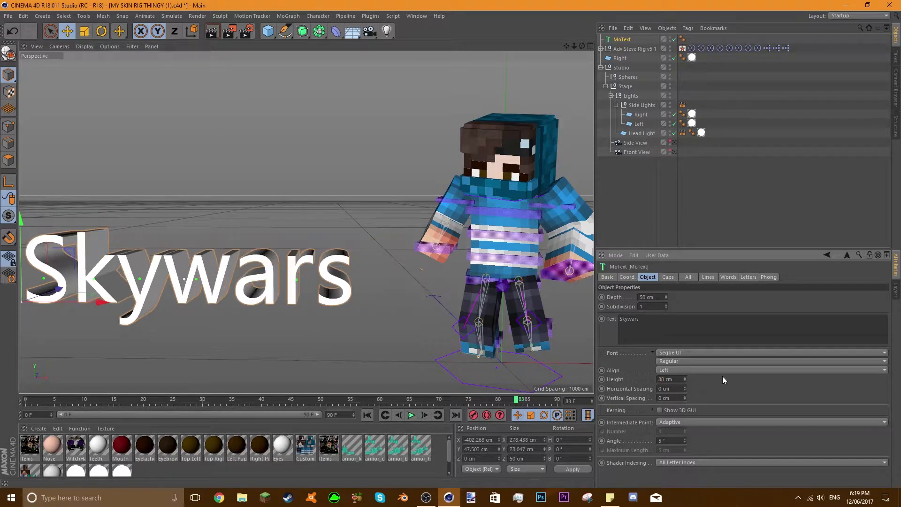
Step: Split the text onto two lines, "Sky" and "Wars", and move it up to about X -311 cm and Y 134 cm
{"action": "left_click_drag", "start_coordinate": [270, 269], "coordinate": [331, 193]}
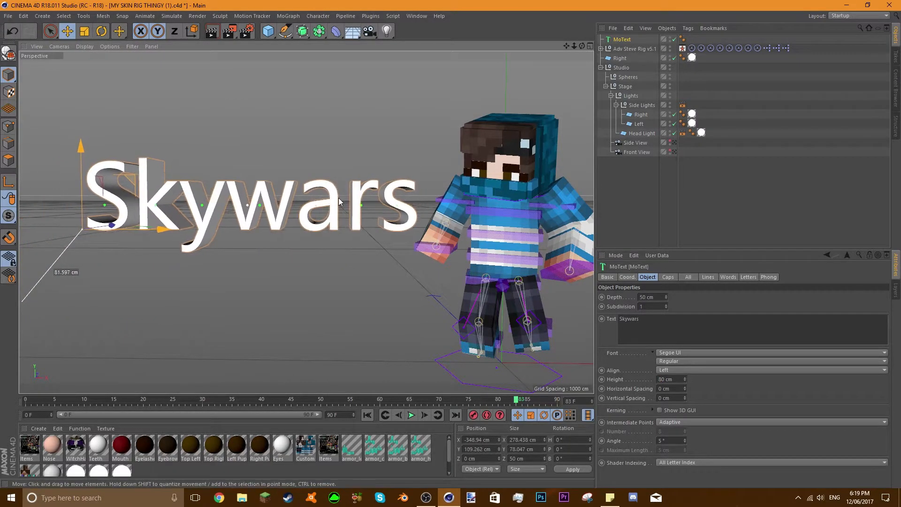
{"action": "left_click", "coordinate": [628, 320]}
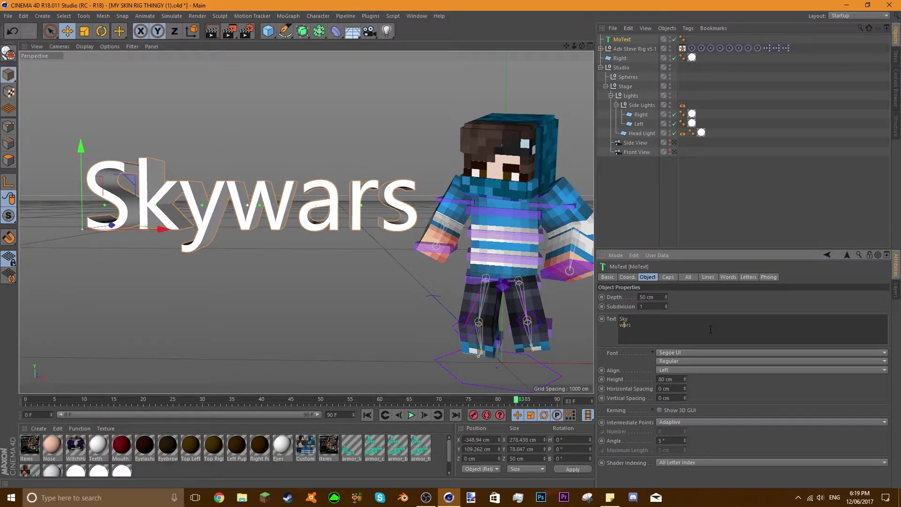
{"action": "left_click_drag", "start_coordinate": [211, 240], "coordinate": [239, 180]}
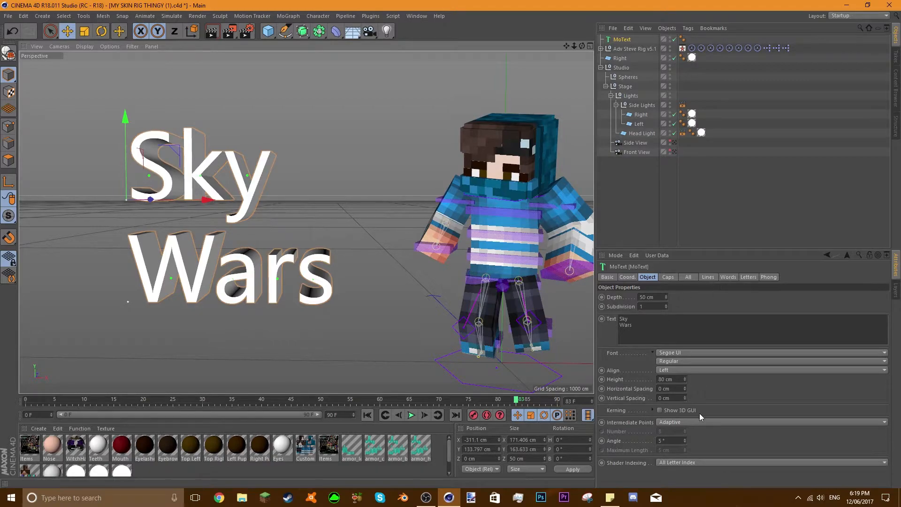
Step: Set the text's alignment to Middle and move it to about X -222 cm and Y 133 cm
{"action": "left_click", "coordinate": [682, 369]}
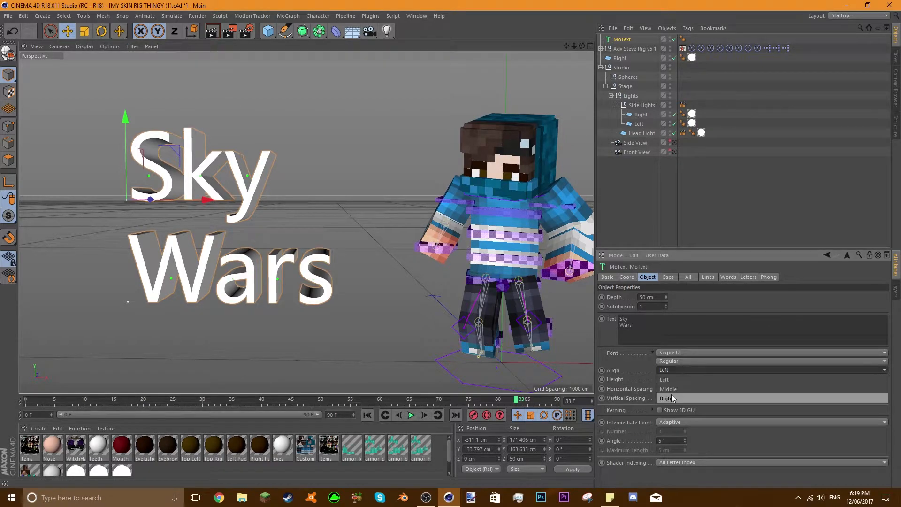
{"action": "left_click", "coordinate": [681, 390]}
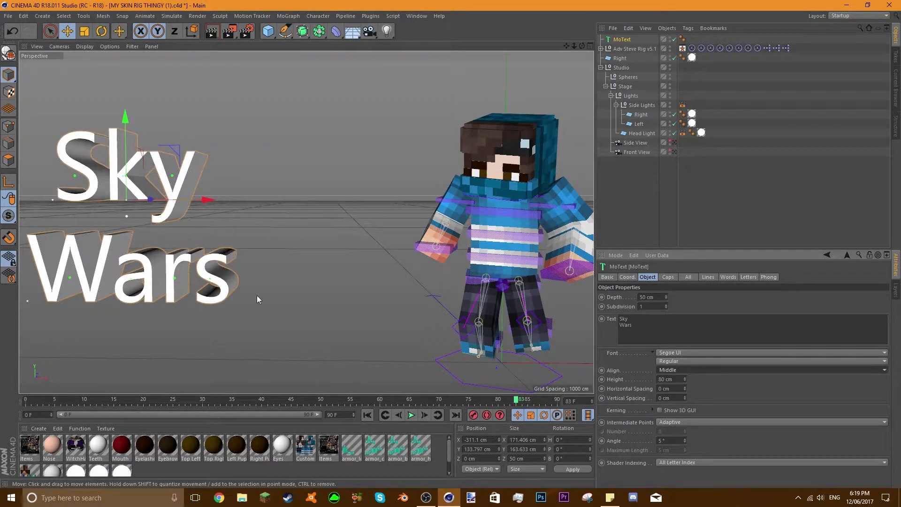
{"action": "left_click_drag", "start_coordinate": [219, 280], "coordinate": [324, 279]}
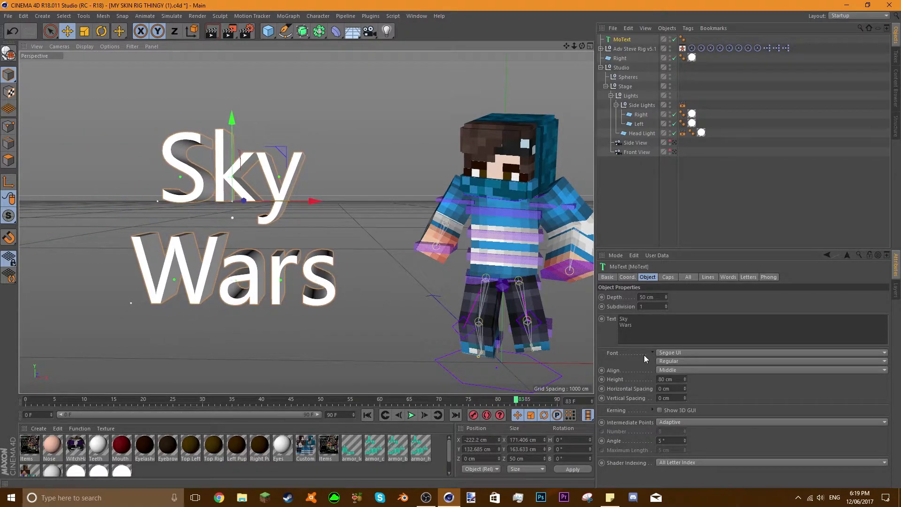
Step: Change the text's font to Digitalt and nudge it to about X -218 cm and Y 135 cm
{"action": "left_click", "coordinate": [694, 353]}
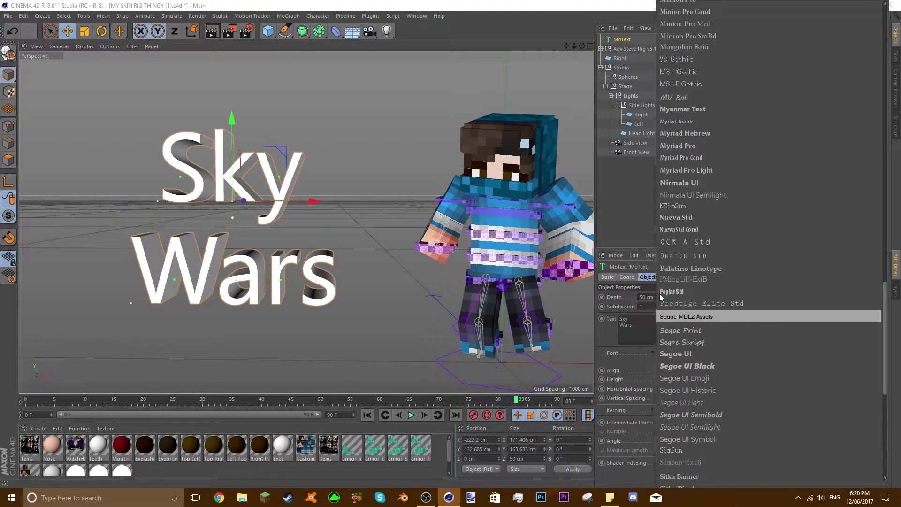
{"action": "scroll", "coordinate": [752, 301], "scroll_direction": "down", "scroll_amount": 3}
{"action": "scroll", "coordinate": [756, 291], "scroll_direction": "up", "scroll_amount": 15}
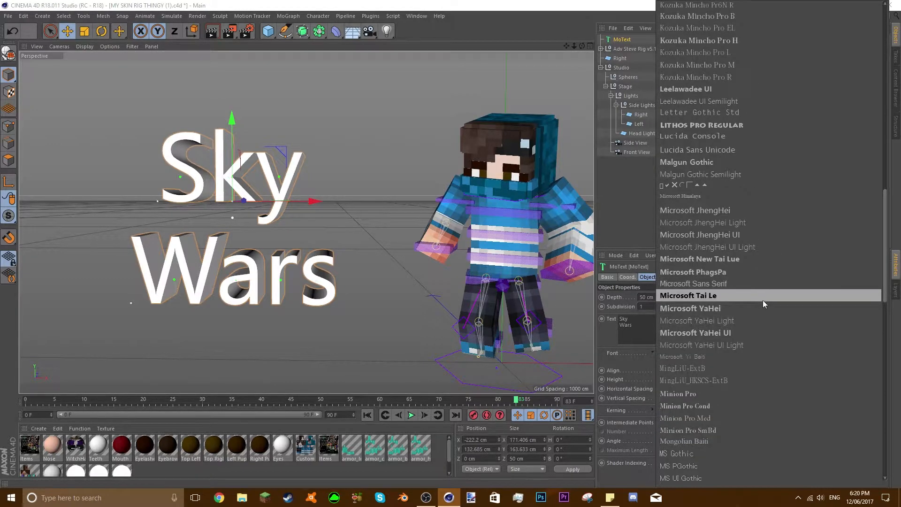
{"action": "scroll", "coordinate": [769, 296], "scroll_direction": "up", "scroll_amount": 10}
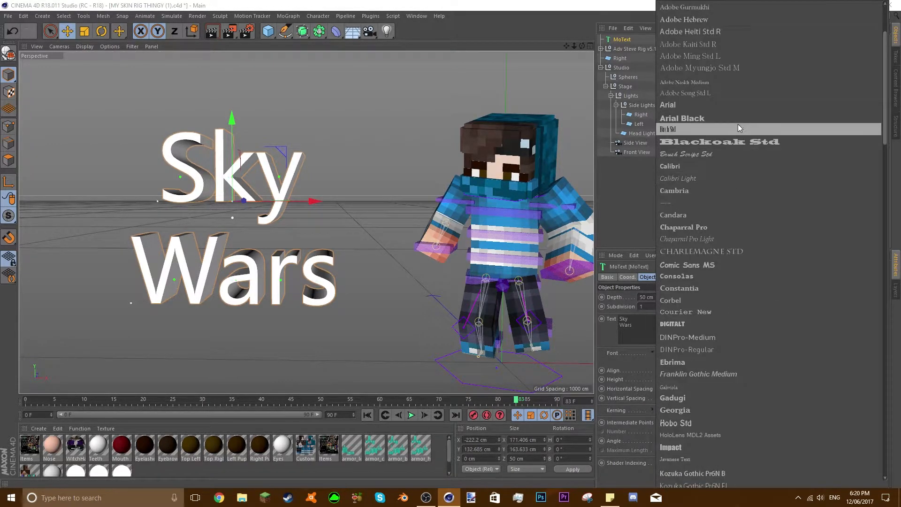
{"action": "left_click", "coordinate": [686, 322]}
{"action": "left_click", "coordinate": [301, 325]}
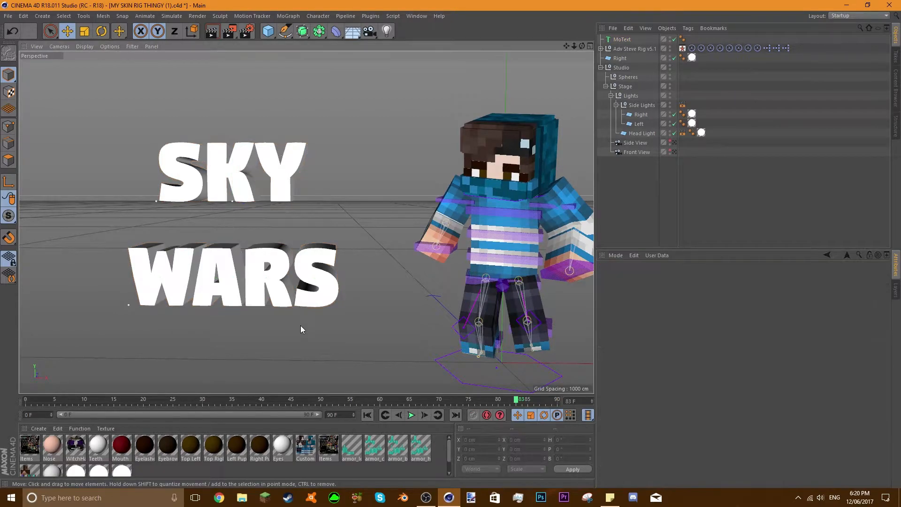
{"action": "mouse_move", "coordinate": [274, 167]}
{"action": "left_mouse_down"}
{"action": "mouse_move", "coordinate": [309, 178]}
{"action": "mouse_move", "coordinate": [284, 166]}
{"action": "left_mouse_up"}
{"action": "left_click", "coordinate": [373, 173]}
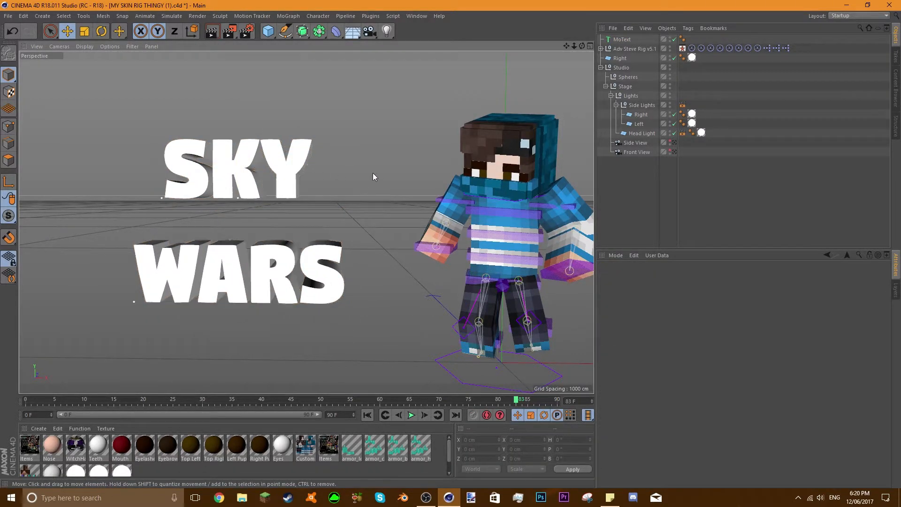
Step: Set the text's height to 100 cm and reposition it at about X -213 cm and Y 143 cm
{"action": "mouse_move", "coordinate": [581, 45]}
{"action": "left_mouse_down"}
{"action": "mouse_move", "coordinate": [571, 50]}
{"action": "mouse_move", "coordinate": [584, 51]}
{"action": "left_mouse_up"}
{"action": "left_click", "coordinate": [323, 265]}
{"action": "left_click", "coordinate": [660, 379]}
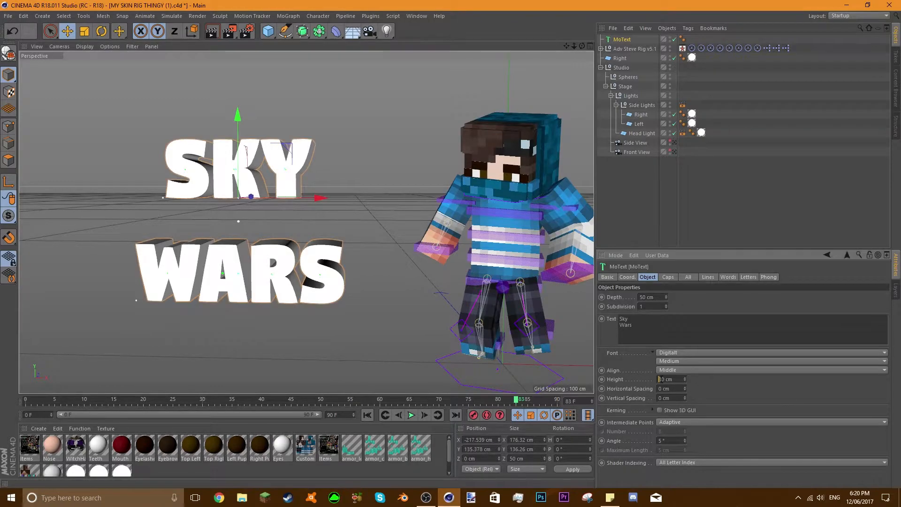
{"action": "key", "text": "ctrl+a"}
{"action": "type", "text": "100"}
{"action": "key", "text": "Return"}
{"action": "left_click_drag", "start_coordinate": [360, 295], "coordinate": [355, 285]}
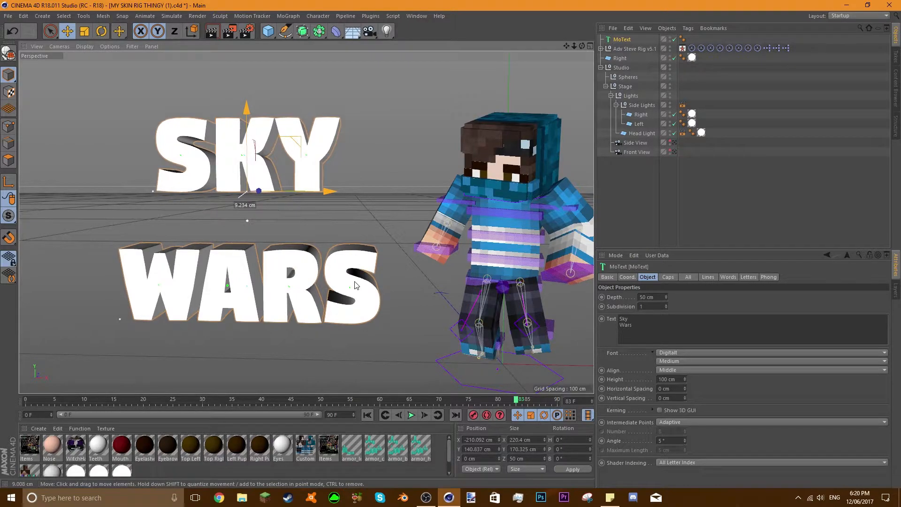
{"action": "mouse_move", "coordinate": [582, 46]}
{"action": "left_mouse_down"}
{"action": "mouse_move", "coordinate": [580, 37]}
{"action": "mouse_move", "coordinate": [581, 45]}
{"action": "left_mouse_up"}
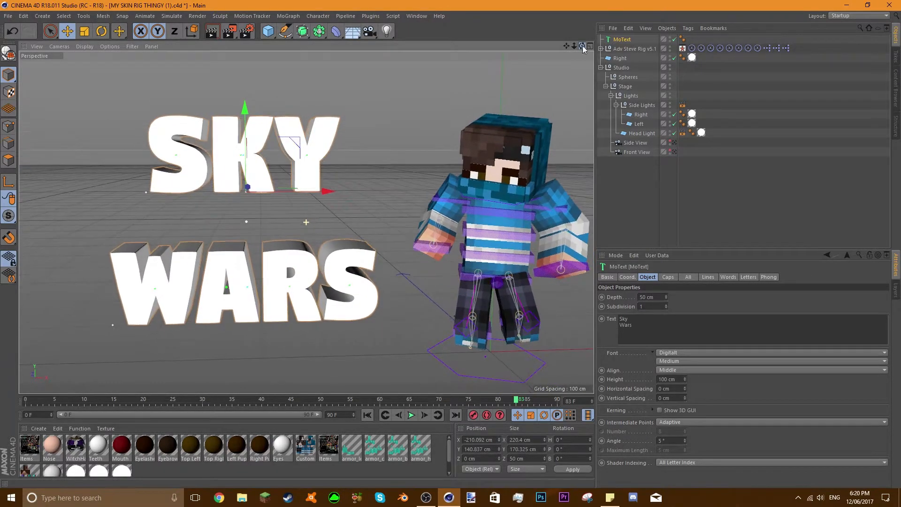
{"action": "left_click_drag", "start_coordinate": [497, 359], "coordinate": [496, 356]}
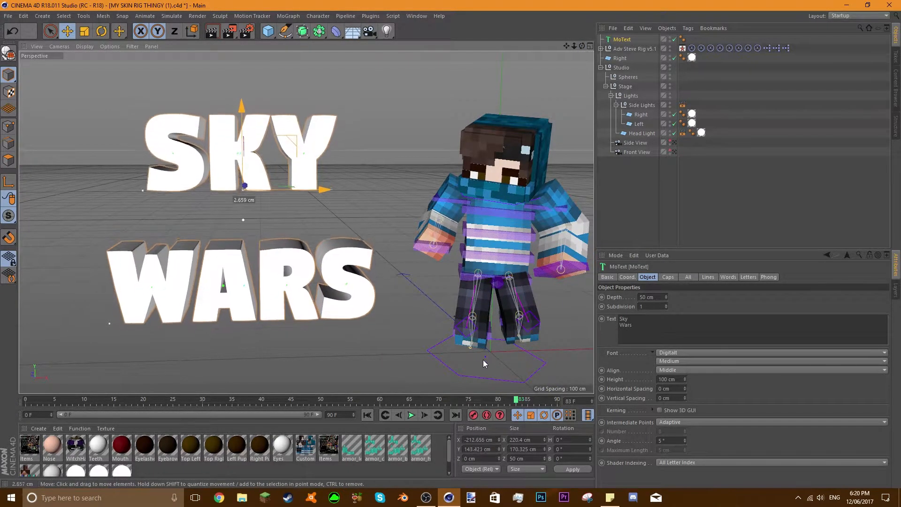
Step: Move the whole character rig up and slightly closer to the Sky Wars text
{"action": "left_click", "coordinate": [497, 369]}
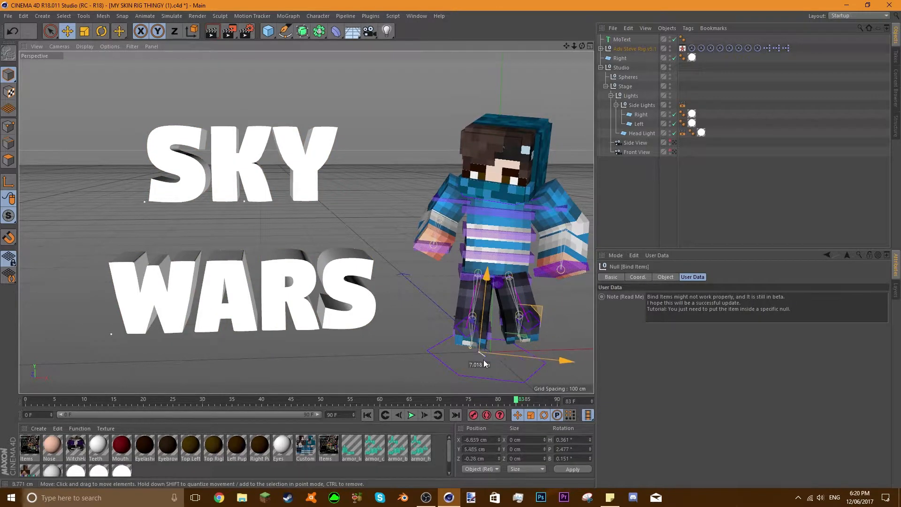
{"action": "left_click", "coordinate": [494, 369]}
{"action": "left_click_drag", "start_coordinate": [490, 378], "coordinate": [458, 344]}
{"action": "left_click", "coordinate": [554, 80]}
{"action": "left_click_drag", "start_coordinate": [583, 47], "coordinate": [555, 49]}
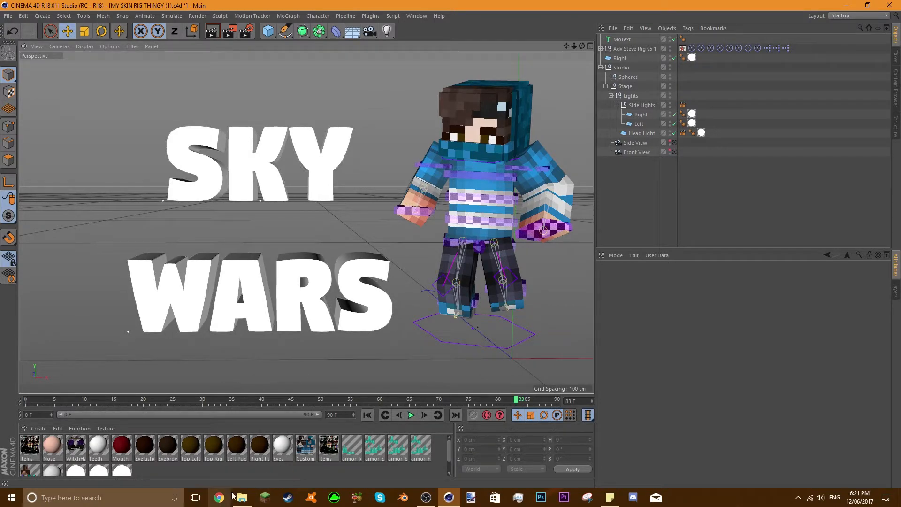
Step: Load the item pack - bykjaer.lib4d library from the Gfx folder, look through its items, and close the Content Browser
{"action": "left_click", "coordinate": [242, 498]}
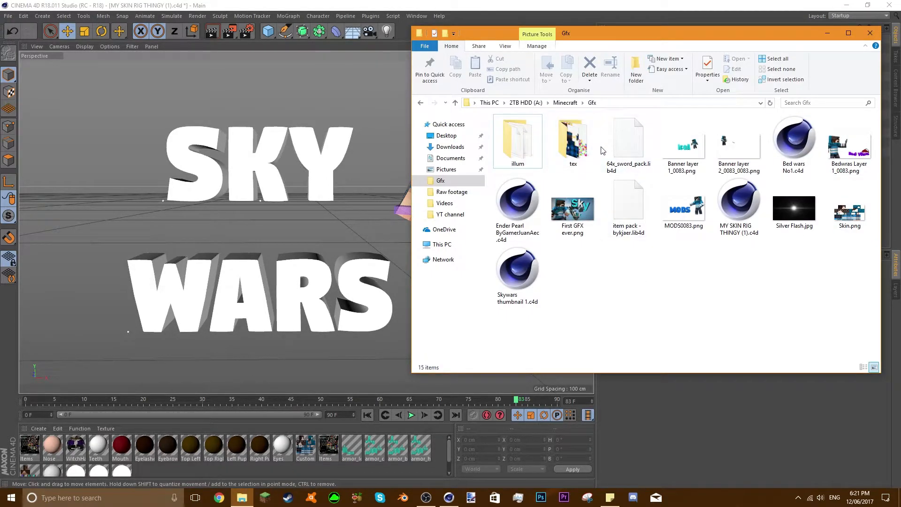
{"action": "left_click_drag", "start_coordinate": [642, 212], "coordinate": [368, 287]}
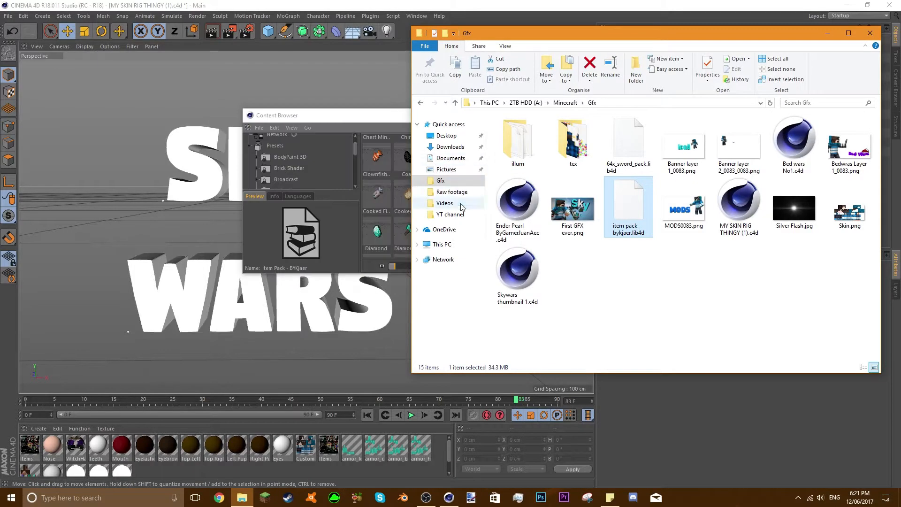
{"action": "left_click", "coordinate": [356, 126]}
{"action": "scroll", "coordinate": [470, 207], "scroll_direction": "down", "scroll_amount": 3}
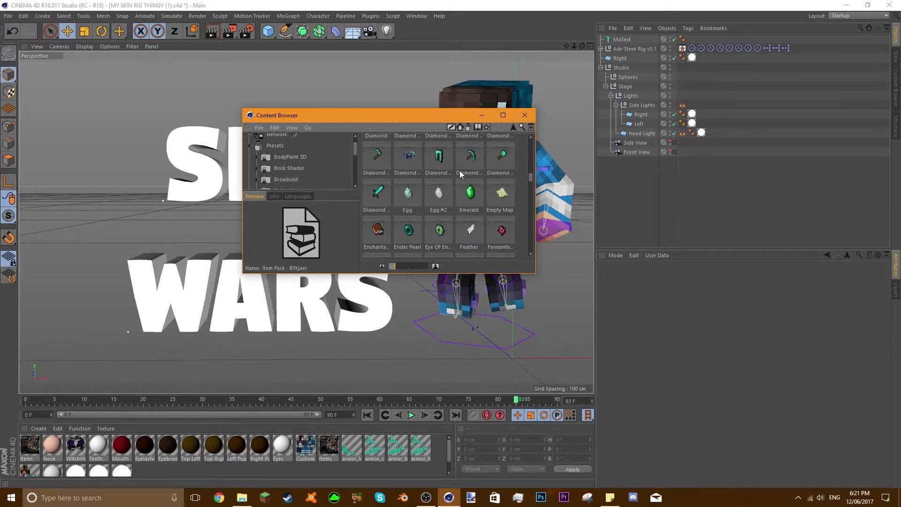
{"action": "scroll", "coordinate": [452, 192], "scroll_direction": "up", "scroll_amount": 8}
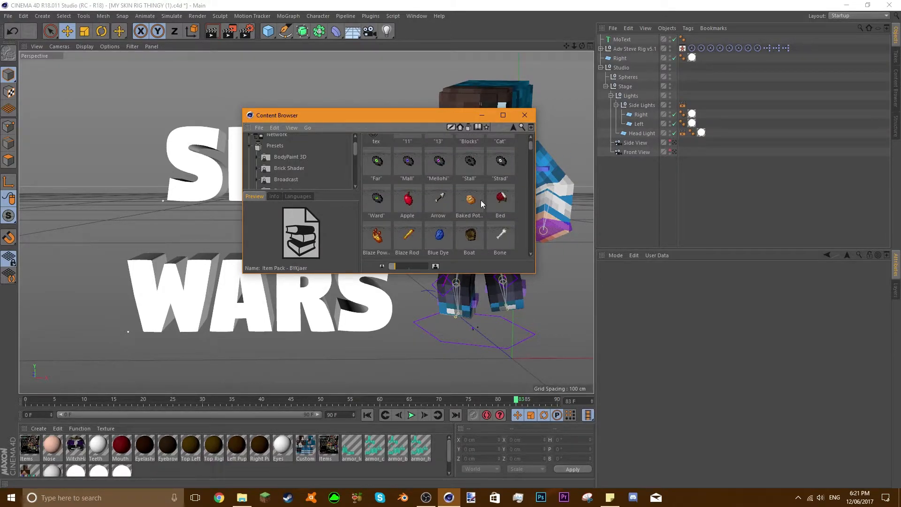
{"action": "scroll", "coordinate": [495, 196], "scroll_direction": "up", "scroll_amount": 1}
{"action": "left_click", "coordinate": [525, 115]}
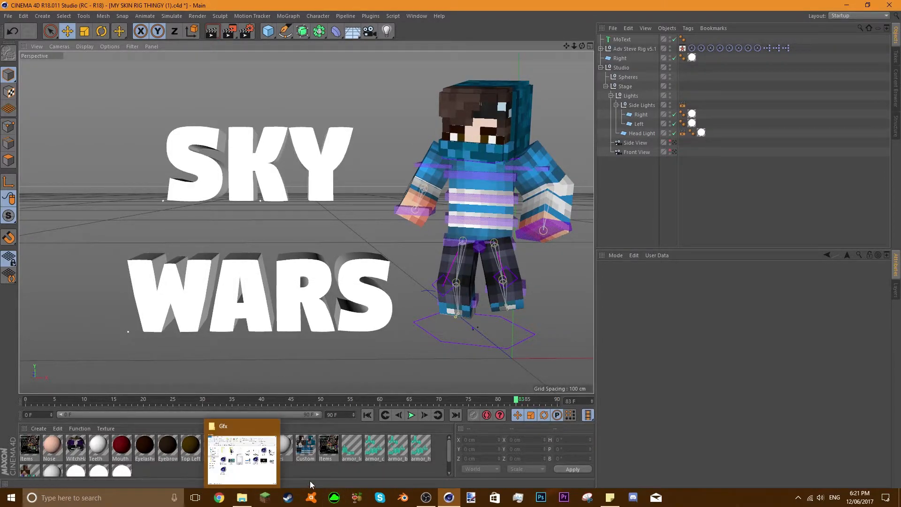
Step: Load 64x_sword_pack.lib4d from the Gfx folder and add its diamond_sword to the scene
{"action": "left_click", "coordinate": [242, 459]}
{"action": "left_click_drag", "start_coordinate": [634, 141], "coordinate": [286, 357]}
{"action": "left_click", "coordinate": [828, 35]}
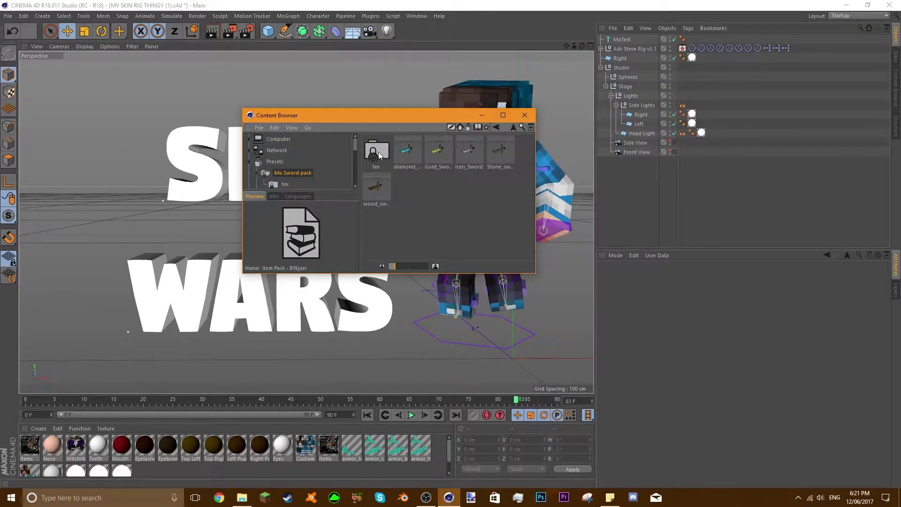
{"action": "left_click", "coordinate": [410, 154]}
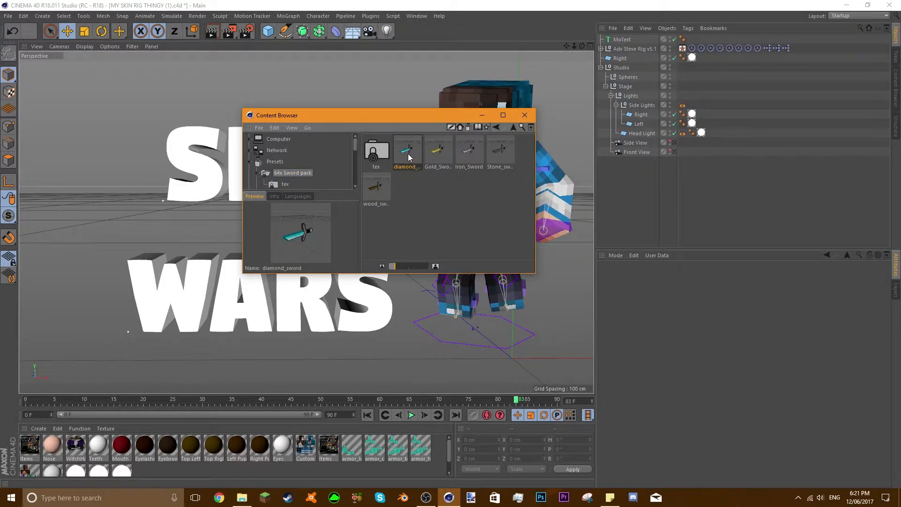
{"action": "double_click", "coordinate": [403, 153]}
{"action": "left_click", "coordinate": [525, 116]}
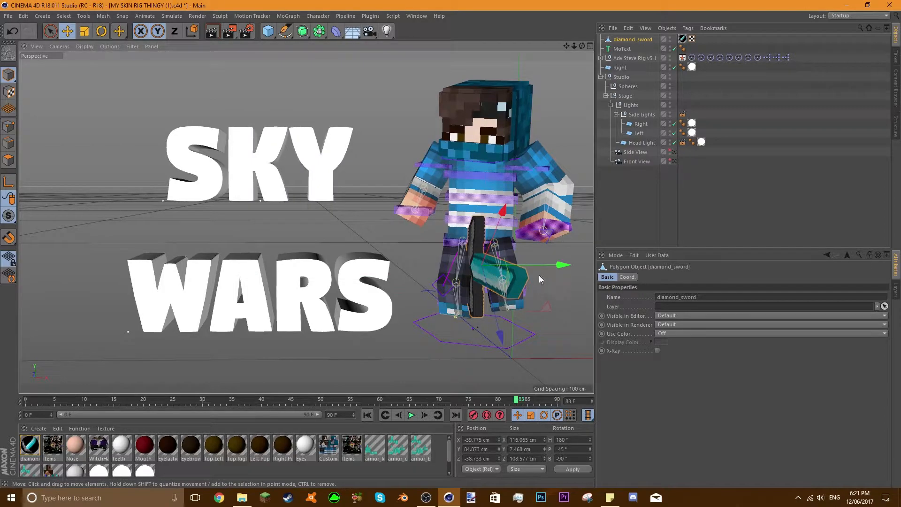
Step: Rotate the diamond sword to point forward and move it toward the character's hand, at about X -51, Y 147 and Z -40 cm
{"action": "key", "text": "r"}
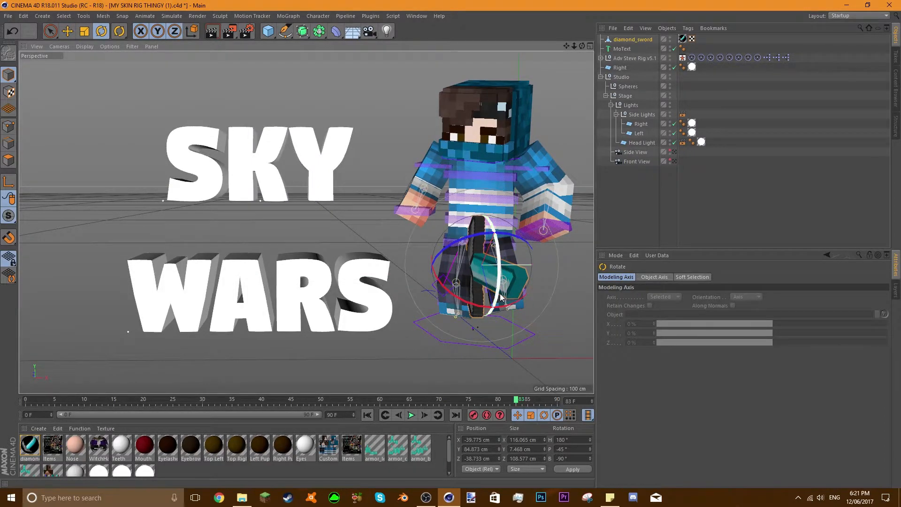
{"action": "left_click_drag", "start_coordinate": [519, 293], "coordinate": [387, 195]}
{"action": "key", "text": "e"}
{"action": "left_click_drag", "start_coordinate": [583, 45], "coordinate": [568, 63]}
{"action": "left_click_drag", "start_coordinate": [458, 183], "coordinate": [423, 226], "text": "alt"}
{"action": "left_click_drag", "start_coordinate": [417, 262], "coordinate": [436, 275]}
{"action": "key", "text": "r"}
{"action": "left_click", "coordinate": [292, 310]}
{"action": "left_click", "coordinate": [442, 232]}
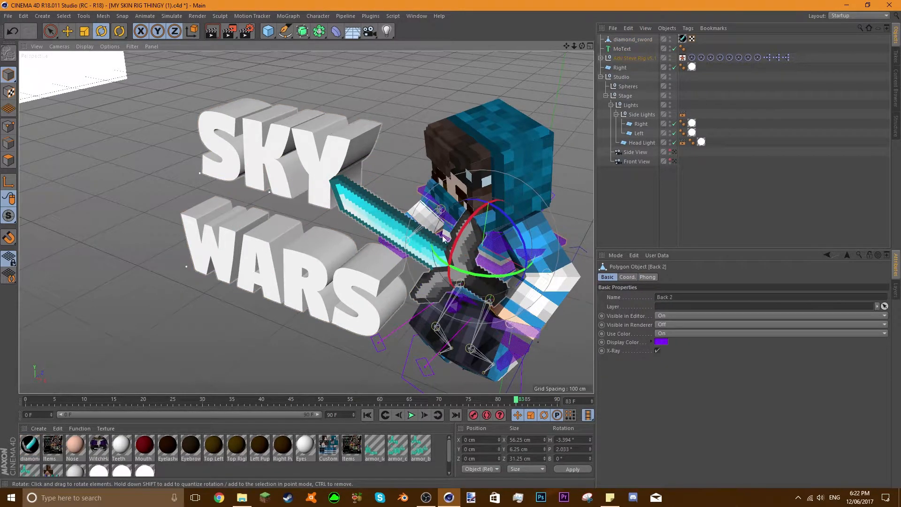
{"action": "left_click", "coordinate": [396, 226]}
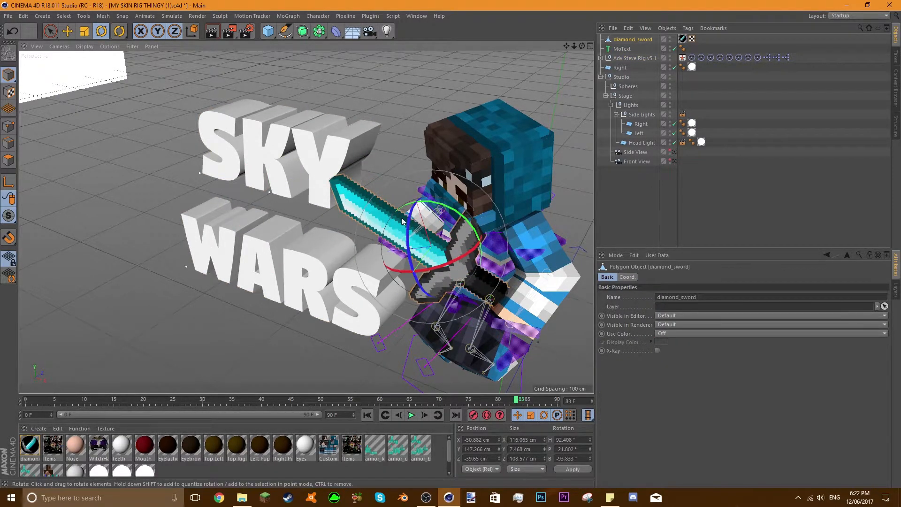
Step: Scale the diamond sword down to 0.6 on the X, Y and Z axes
{"action": "key", "text": "e"}
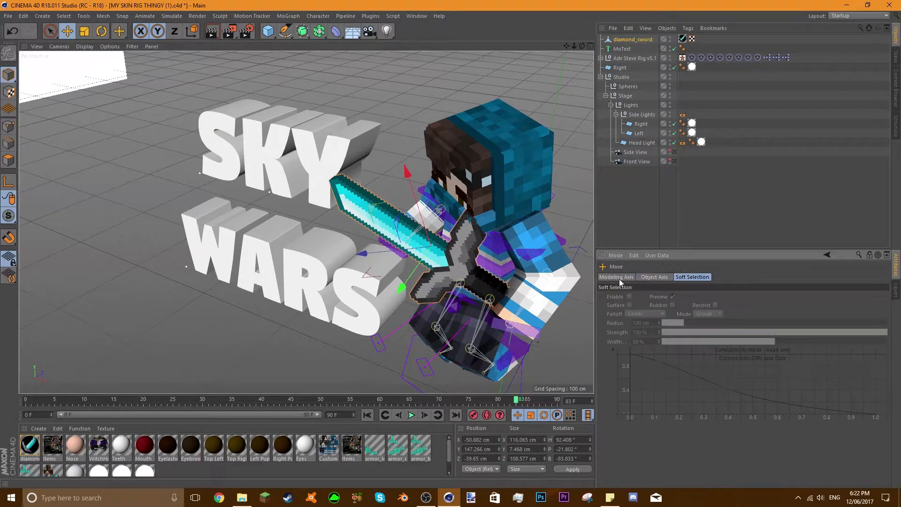
{"action": "left_click", "coordinate": [360, 217]}
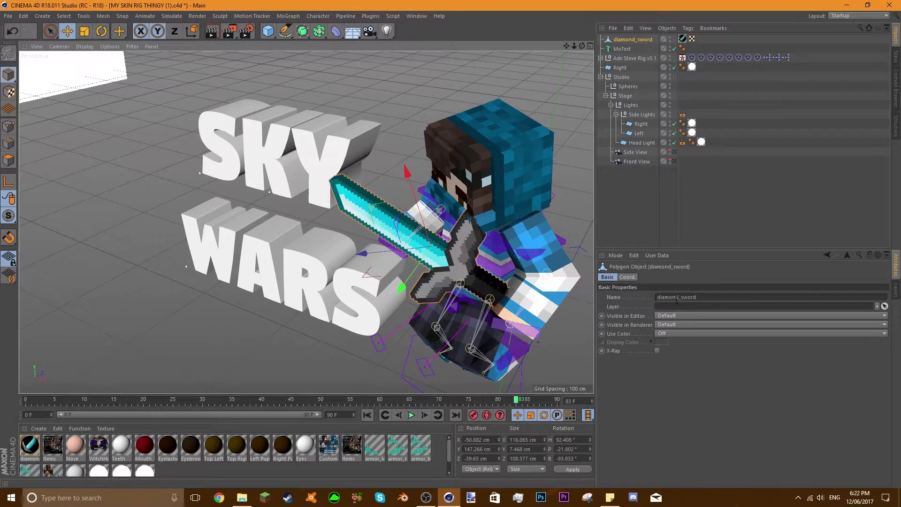
{"action": "left_click", "coordinate": [629, 277]}
{"action": "key", "text": "BackSpace"}
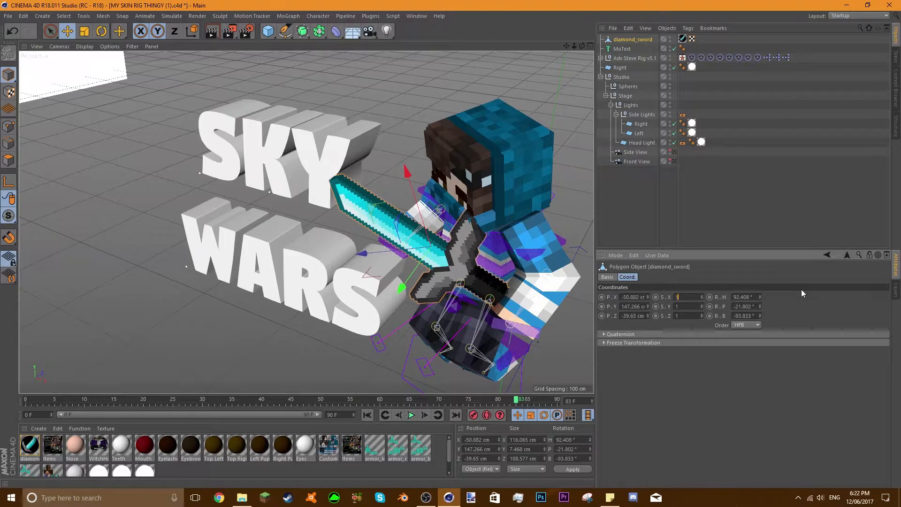
{"action": "type", "text": "0.6"}
{"action": "left_click", "coordinate": [687, 307]}
{"action": "type", "text": "0.6"}
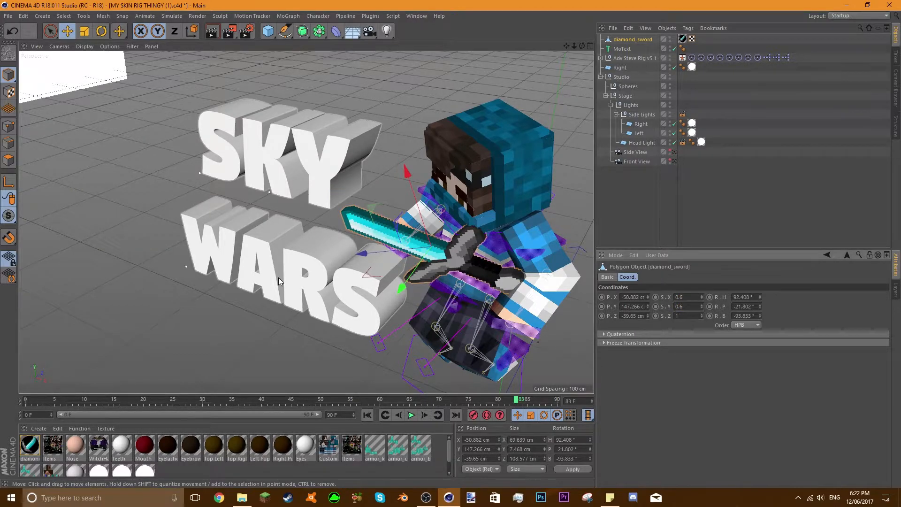
{"action": "double_click", "coordinate": [681, 316]}
{"action": "type", "text": "0.6"}
{"action": "key", "text": "Return"}
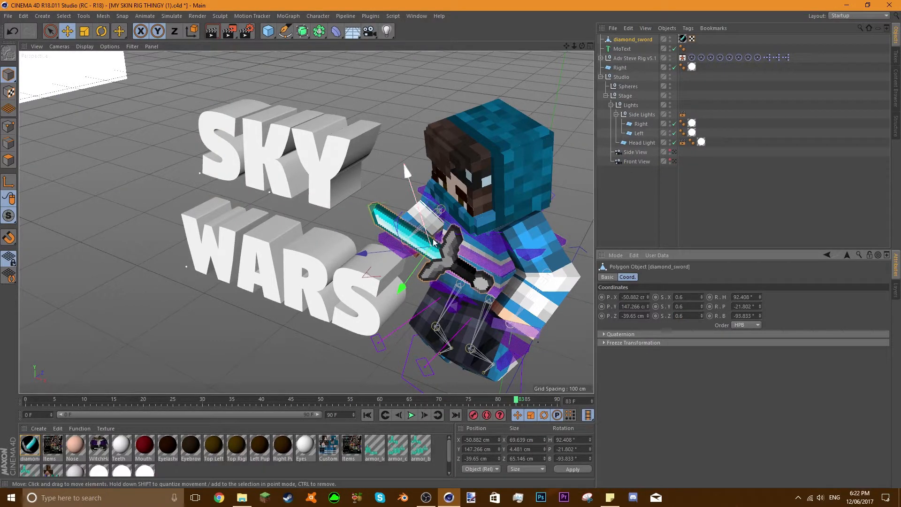
Step: Rotate the sword to about H 53°, P 0°, B -132° and move it to about X -27, Y 144, Z -40 cm
{"action": "key", "text": "r"}
{"action": "left_click_drag", "start_coordinate": [442, 246], "coordinate": [396, 248]}
{"action": "left_click", "coordinate": [332, 335]}
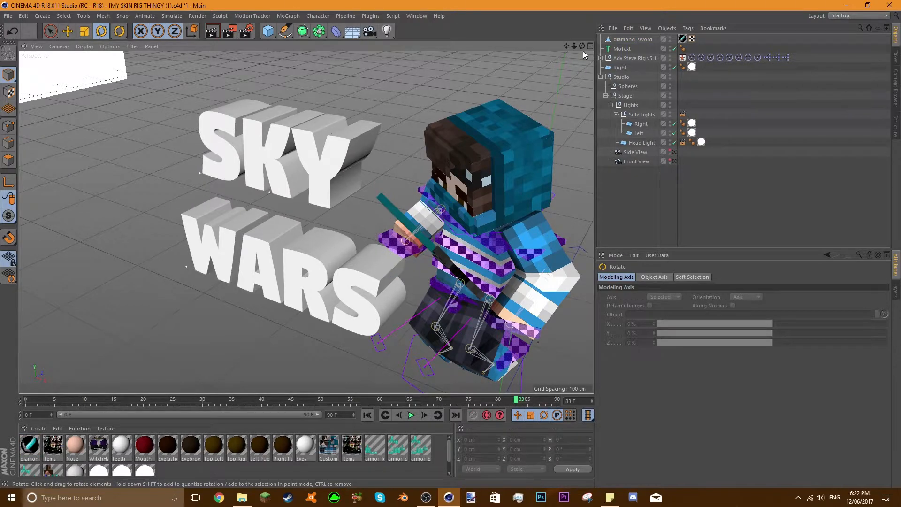
{"action": "mouse_move", "coordinate": [582, 46]}
{"action": "left_mouse_down"}
{"action": "mouse_move", "coordinate": [571, 52]}
{"action": "mouse_move", "coordinate": [579, 48]}
{"action": "left_mouse_up"}
{"action": "left_click", "coordinate": [507, 190]}
{"action": "key", "text": "e"}
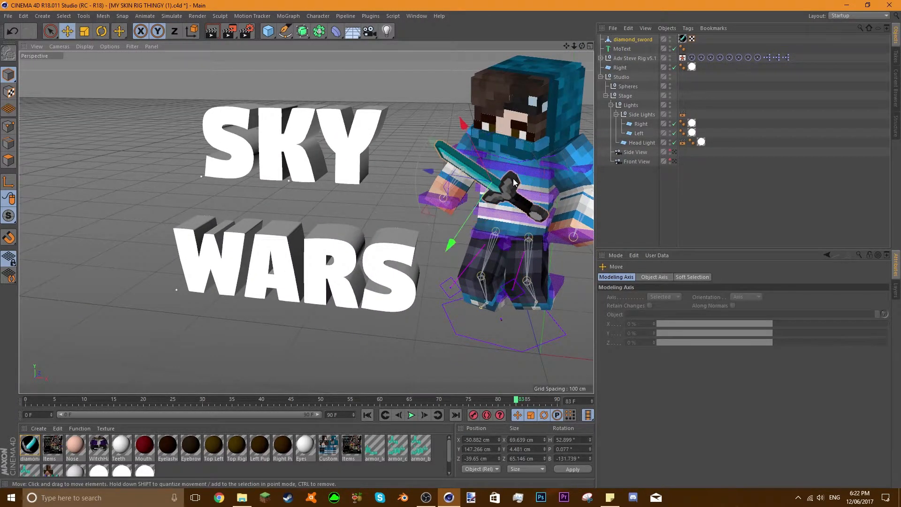
{"action": "left_click_drag", "start_coordinate": [486, 166], "coordinate": [506, 209]}
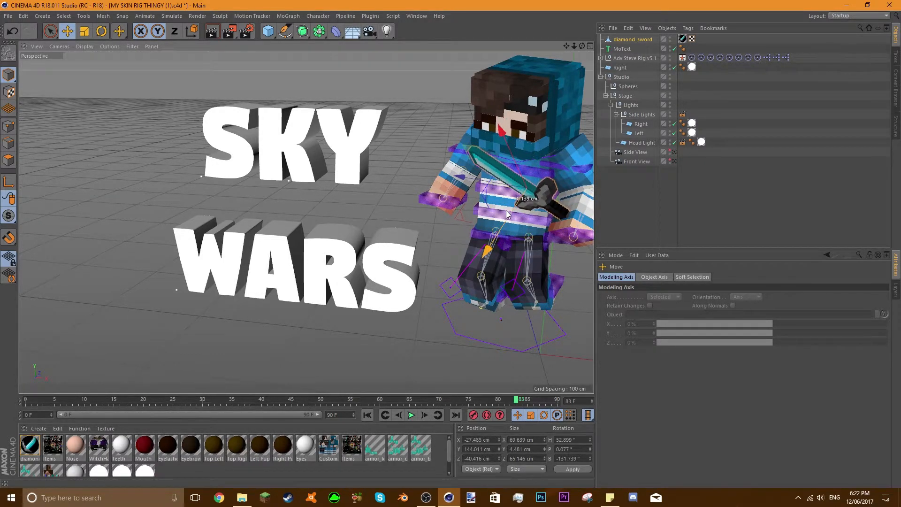
Step: Fine-tune the sword's rotation to about H 57°, P 4°, B -131° in front of the character's chest
{"action": "key", "text": "r"}
{"action": "left_click_drag", "start_coordinate": [533, 163], "coordinate": [505, 214]}
{"action": "left_click", "coordinate": [441, 273]}
{"action": "left_click", "coordinate": [511, 206]}
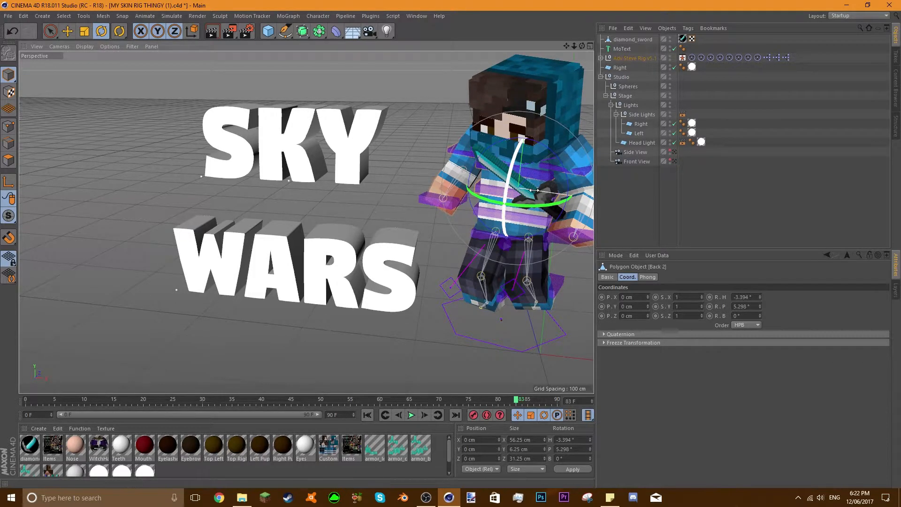
{"action": "left_click", "coordinate": [516, 179]}
{"action": "left_click_drag", "start_coordinate": [509, 176], "coordinate": [513, 171]}
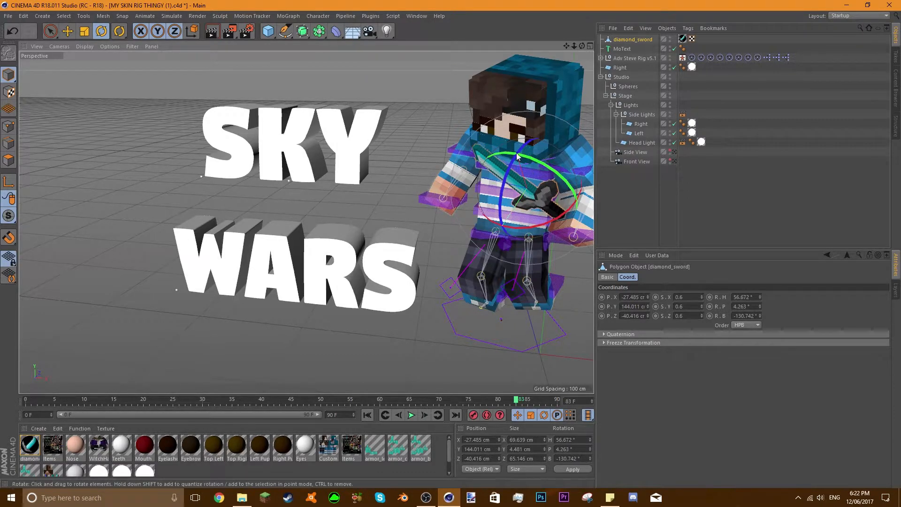
{"action": "left_click", "coordinate": [450, 275]}
Step: Tilt the sword to about H 55°, P 2°, B -133° and nudge it to about X -29, Y 142, Z -42 cm
{"action": "left_click_drag", "start_coordinate": [581, 47], "coordinate": [559, 82]}
{"action": "left_click_drag", "start_coordinate": [575, 43], "coordinate": [514, 35]}
{"action": "left_click", "coordinate": [488, 173]}
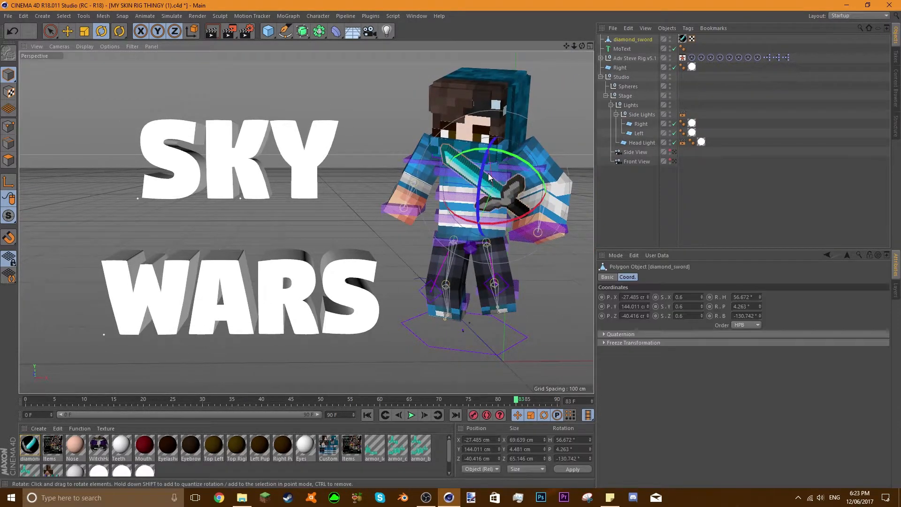
{"action": "left_click_drag", "start_coordinate": [477, 155], "coordinate": [511, 157]}
{"action": "key", "text": "e"}
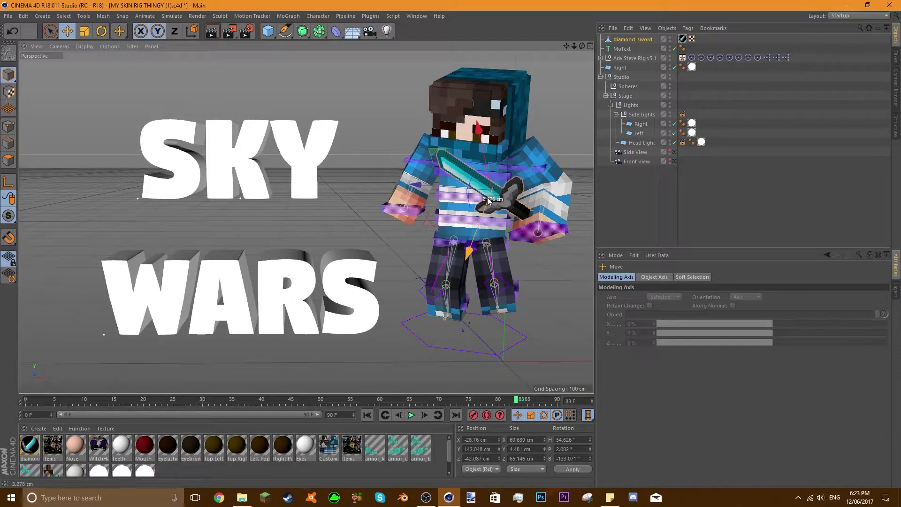
{"action": "left_click", "coordinate": [570, 168]}
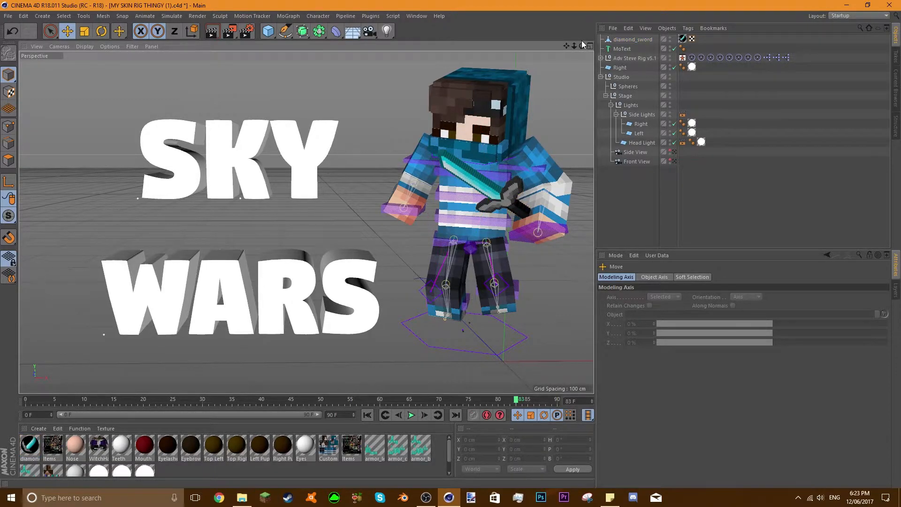
Step: Duplicate the Sky Wars MoText and shift the copy back to about Z 16.5 cm
{"action": "mouse_move", "coordinate": [582, 46]}
{"action": "left_mouse_down"}
{"action": "mouse_move", "coordinate": [615, 48]}
{"action": "mouse_move", "coordinate": [566, 50]}
{"action": "left_mouse_up"}
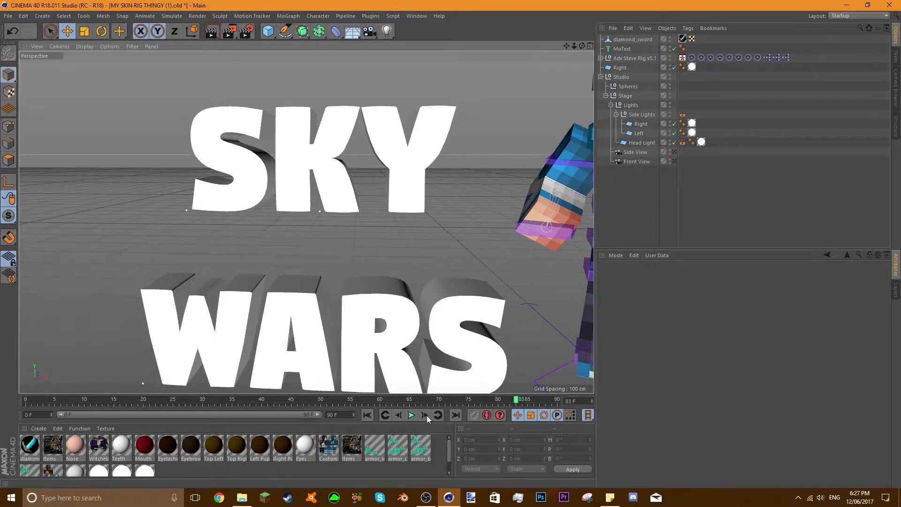
{"action": "mouse_move", "coordinate": [581, 46]}
{"action": "left_mouse_down"}
{"action": "mouse_move", "coordinate": [521, 55]}
{"action": "mouse_move", "coordinate": [590, 49]}
{"action": "left_mouse_up"}
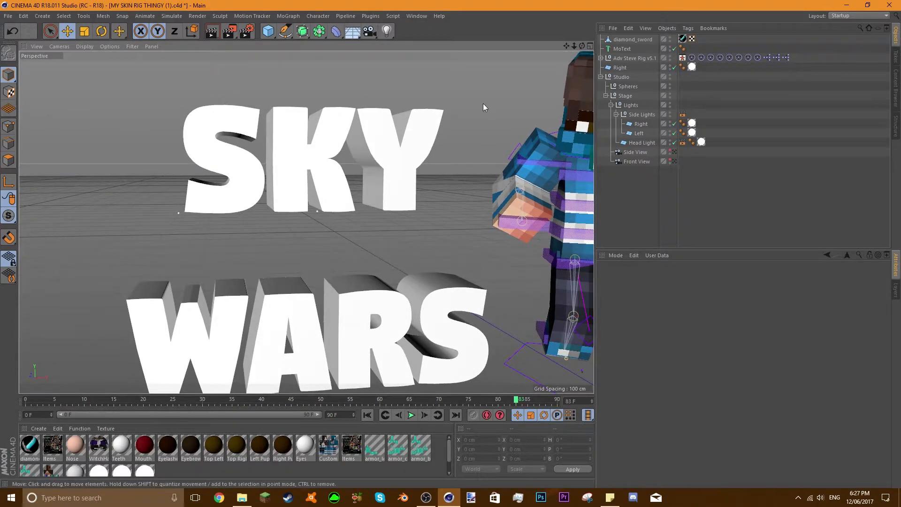
{"action": "left_click", "coordinate": [424, 139]}
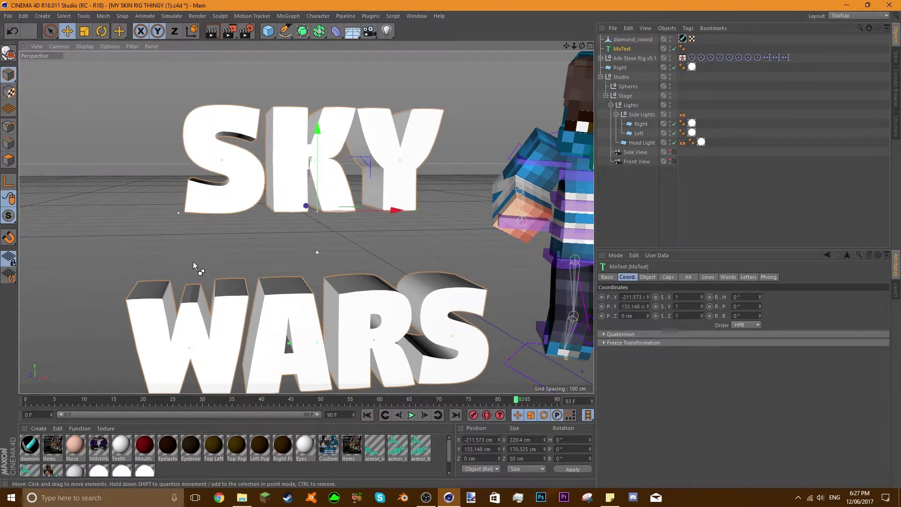
{"action": "key", "text": "ctrl+c"}
{"action": "key", "text": "ctrl+v"}
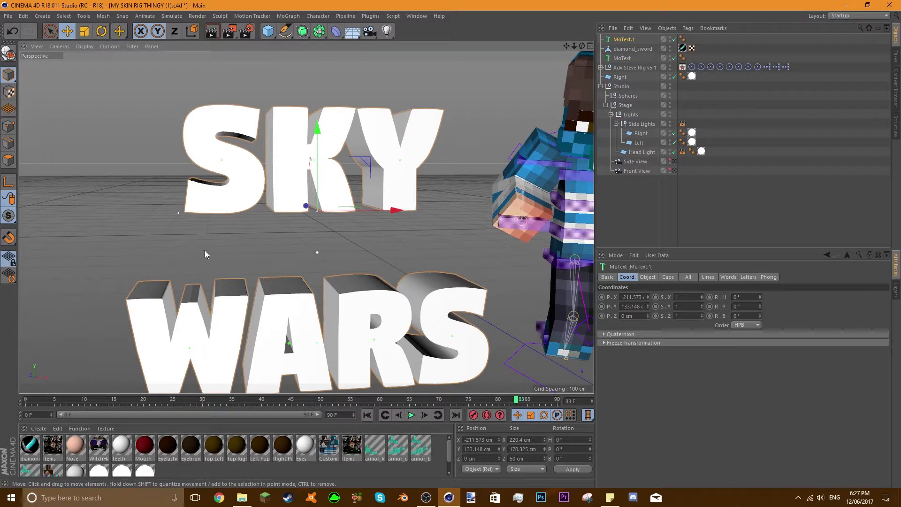
{"action": "left_click_drag", "start_coordinate": [582, 47], "coordinate": [423, 188]}
{"action": "left_click_drag", "start_coordinate": [395, 219], "coordinate": [424, 215]}
{"action": "left_click_drag", "start_coordinate": [582, 47], "coordinate": [566, 47]}
Step: Set the text copy's scale to 1.04 in X and Y and enlarge its Z scale slightly
{"action": "left_click", "coordinate": [603, 277]}
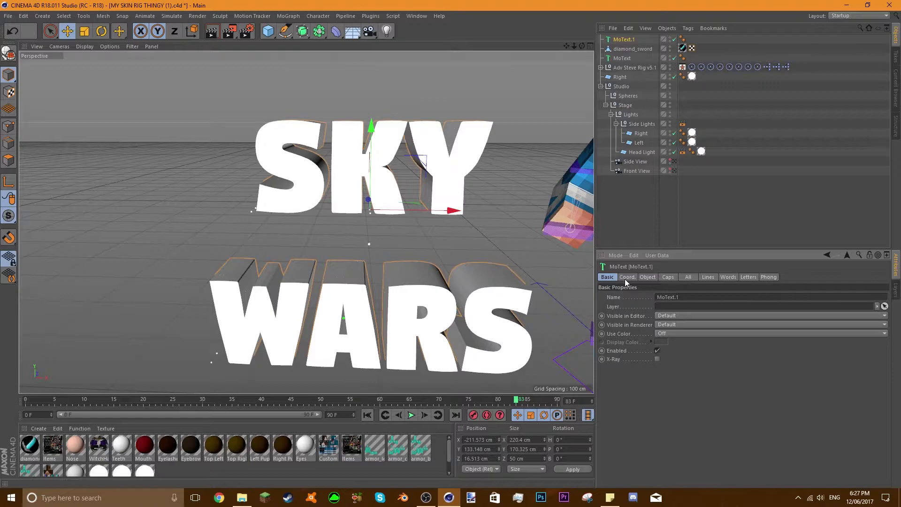
{"action": "left_click", "coordinate": [624, 277]}
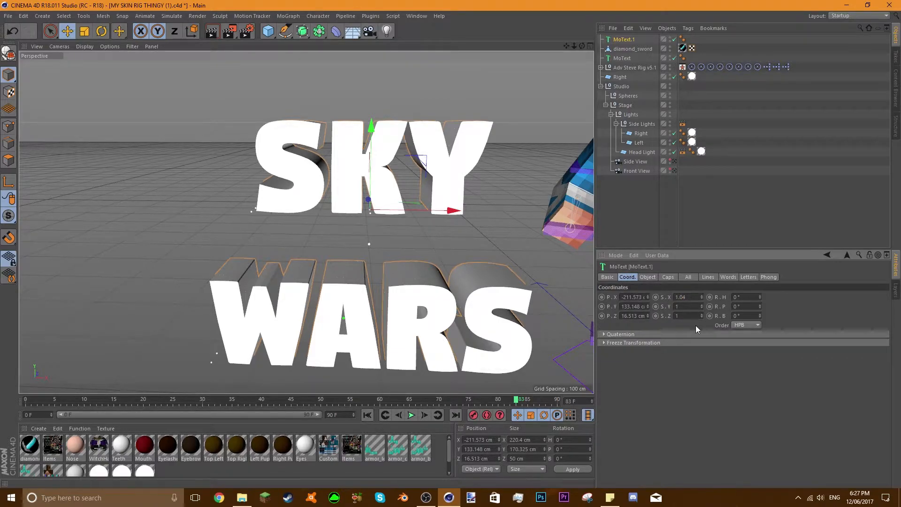
{"action": "left_click", "coordinate": [686, 306]}
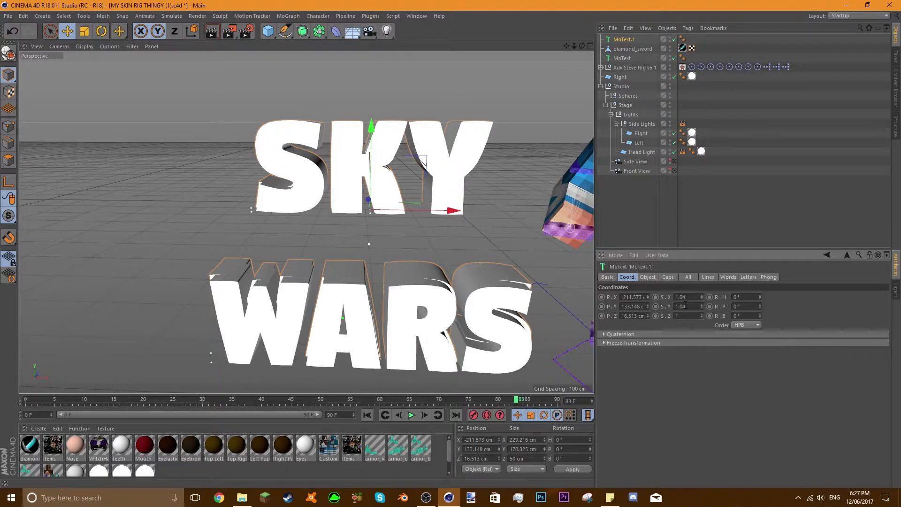
{"action": "left_click", "coordinate": [685, 319]}
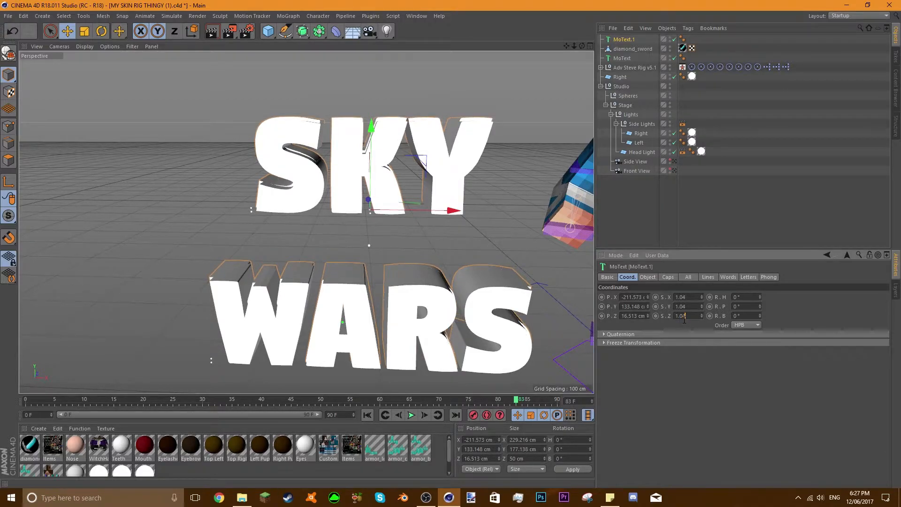
{"action": "left_click", "coordinate": [503, 202]}
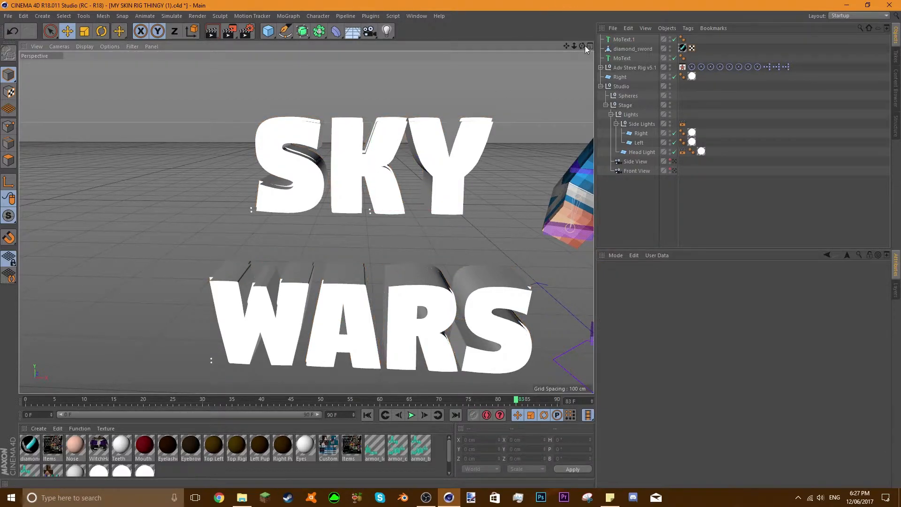
{"action": "left_click_drag", "start_coordinate": [584, 47], "coordinate": [554, 65]}
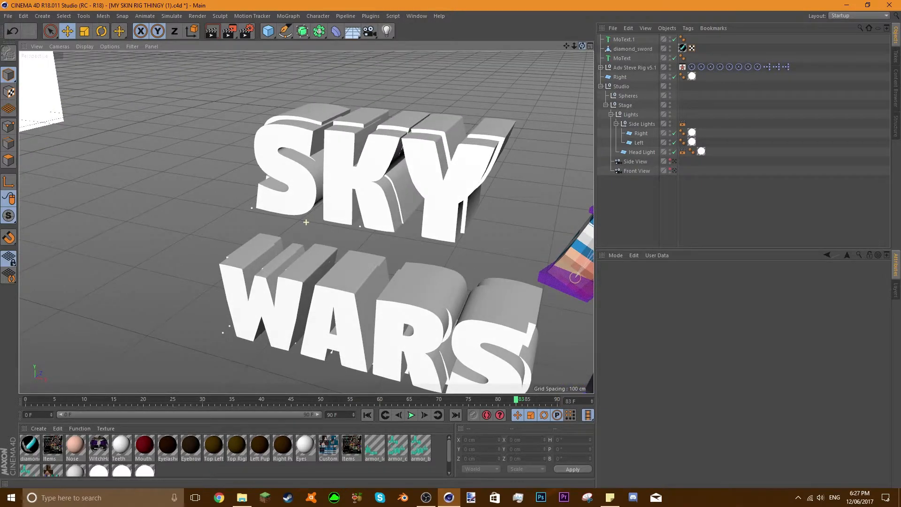
{"action": "left_click_drag", "start_coordinate": [554, 47], "coordinate": [575, 54]}
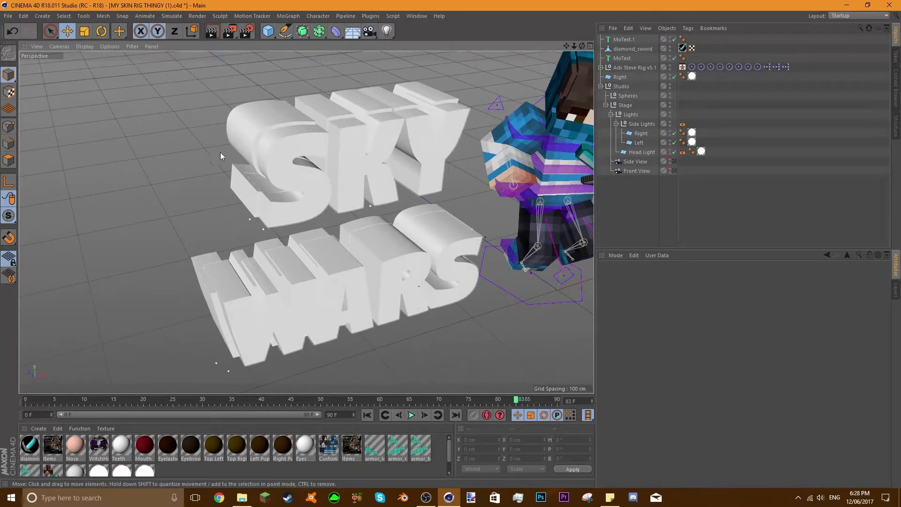
Step: Create a new material and set its preview shape to Object (Soft Shadow)
{"action": "scroll", "coordinate": [174, 460], "scroll_direction": "down", "scroll_amount": 1}
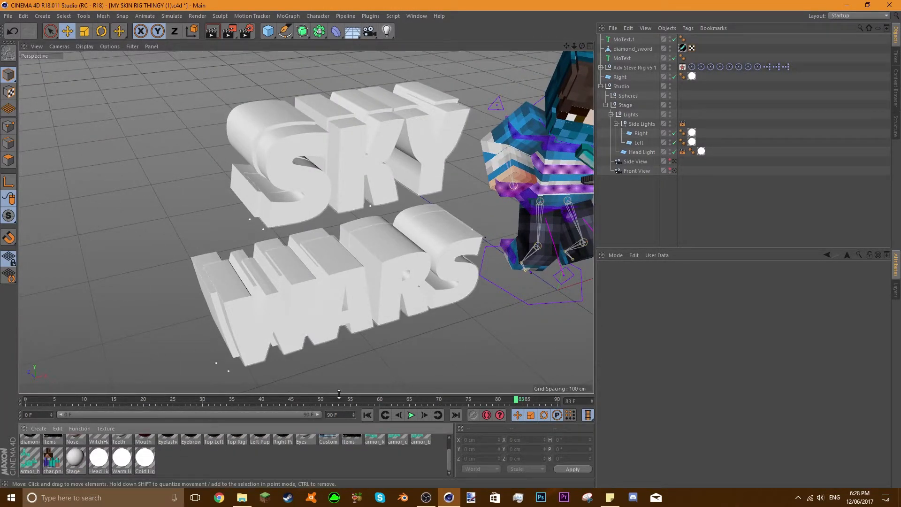
{"action": "double_click", "coordinate": [175, 461]}
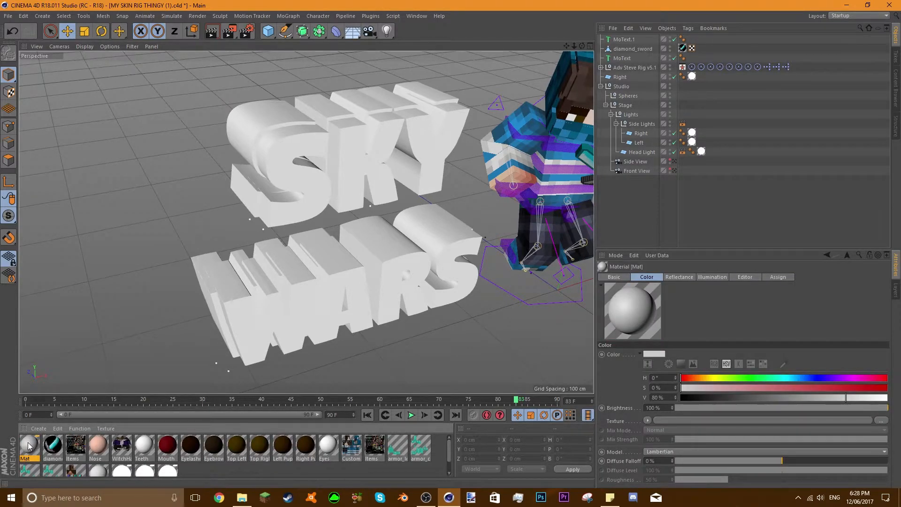
{"action": "double_click", "coordinate": [30, 445]}
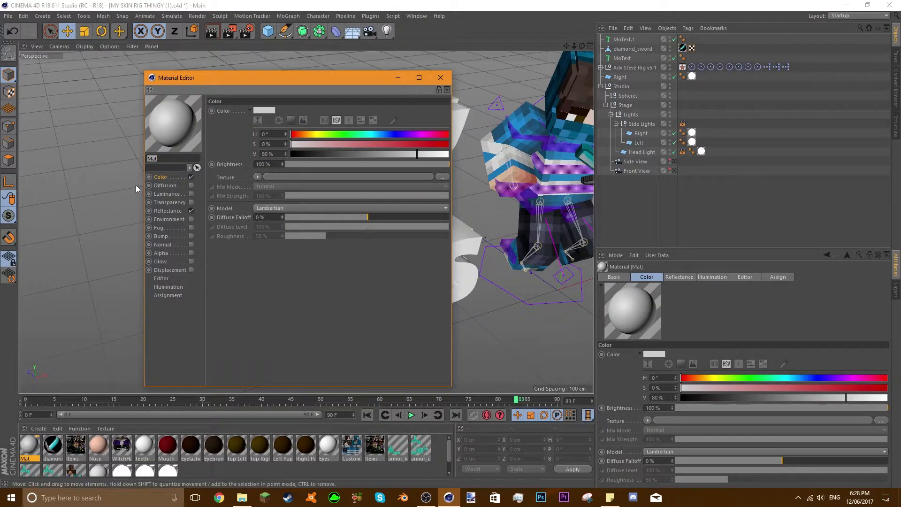
{"action": "right_click", "coordinate": [174, 128]}
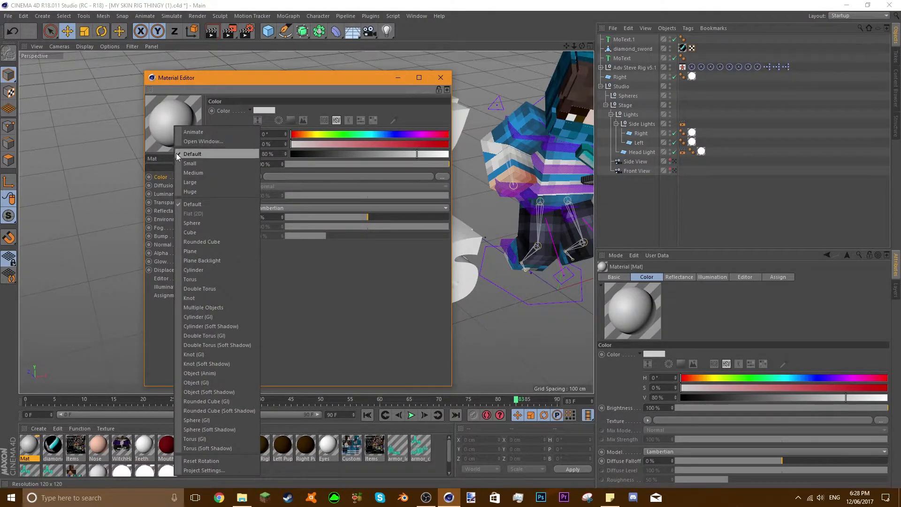
{"action": "left_click", "coordinate": [209, 395]}
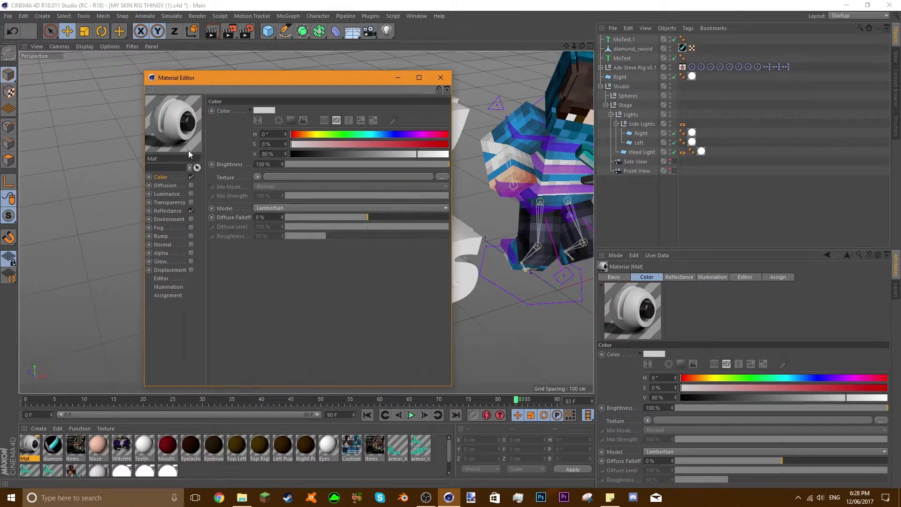
Step: Colour the new material bright green with H 112°, S 100% and V 100%
{"action": "left_click_drag", "start_coordinate": [305, 134], "coordinate": [389, 137]}
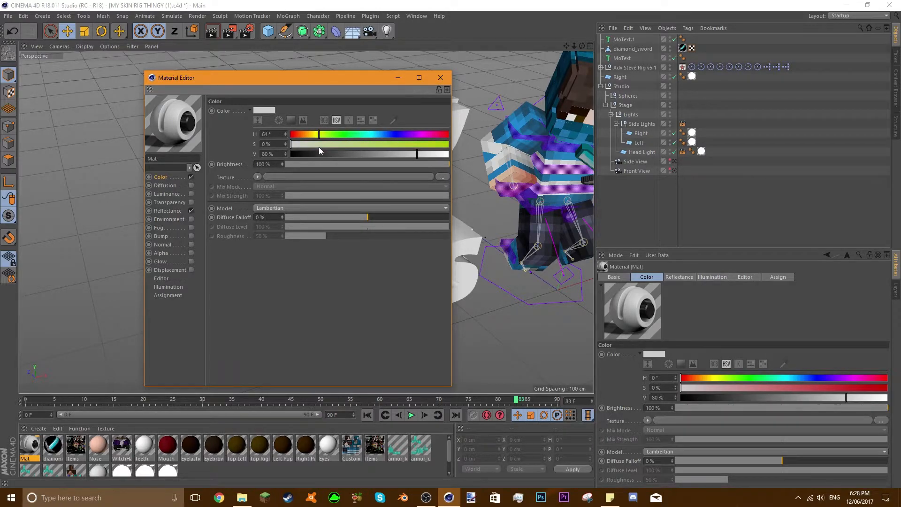
{"action": "mouse_move", "coordinate": [330, 147]}
{"action": "left_mouse_down"}
{"action": "mouse_move", "coordinate": [340, 146]}
{"action": "mouse_move", "coordinate": [306, 147]}
{"action": "mouse_move", "coordinate": [339, 142]}
{"action": "left_mouse_up"}
{"action": "left_click_drag", "start_coordinate": [437, 146], "coordinate": [476, 154]}
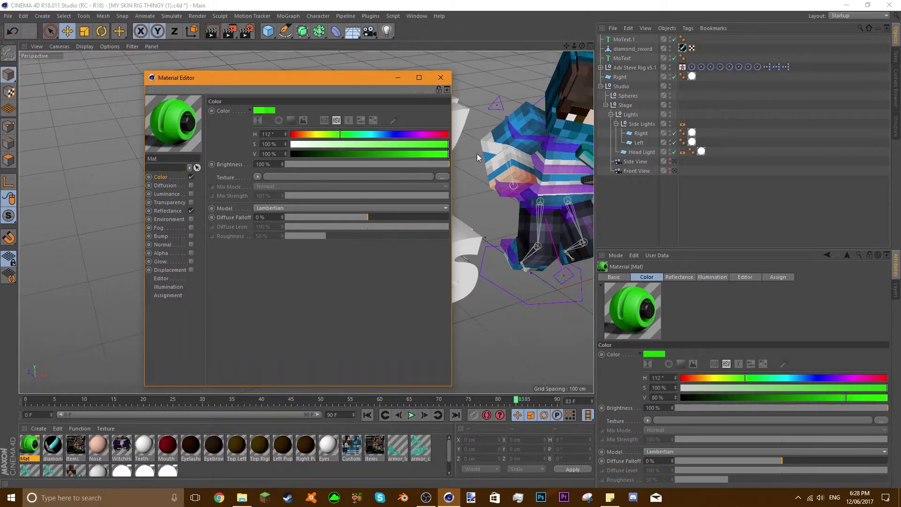
{"action": "left_click", "coordinate": [441, 78]}
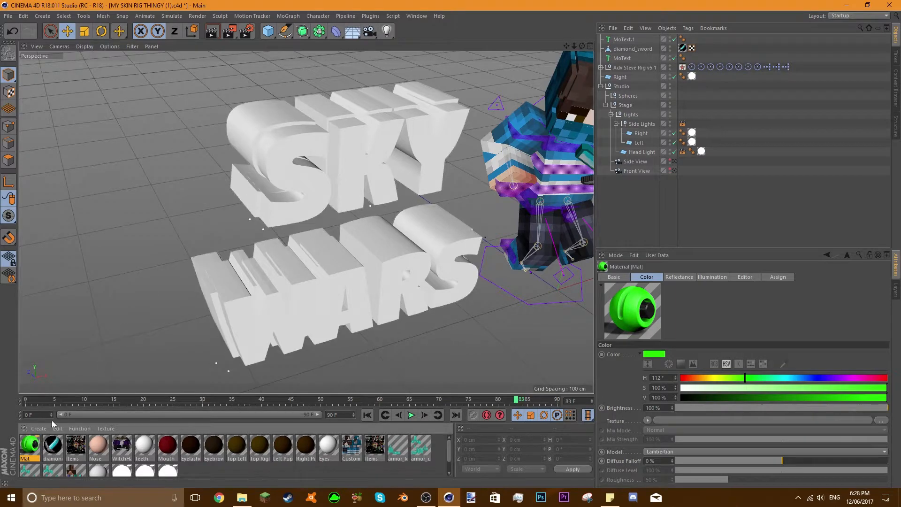
Step: Shift the new material's colour to turquoise green with a hue of 162°
{"action": "double_click", "coordinate": [30, 449]}
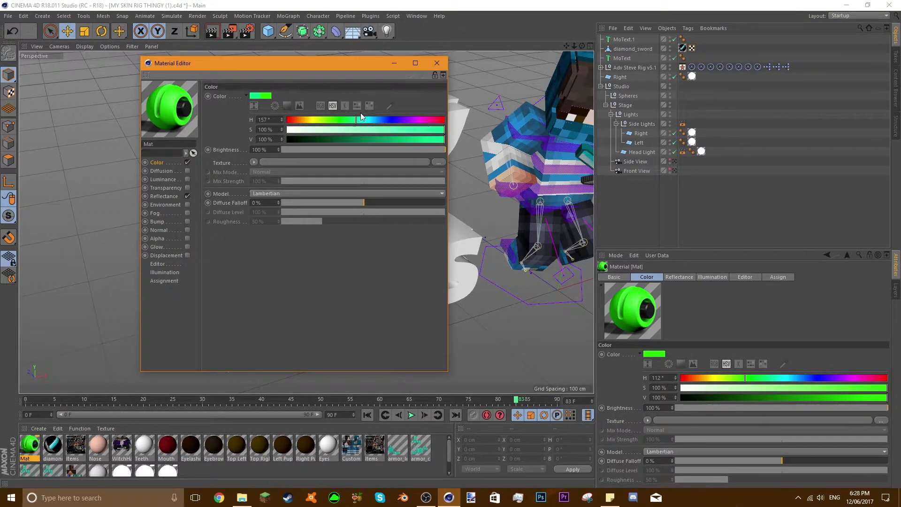
{"action": "left_click_drag", "start_coordinate": [363, 120], "coordinate": [348, 120]}
{"action": "left_click", "coordinate": [358, 120]}
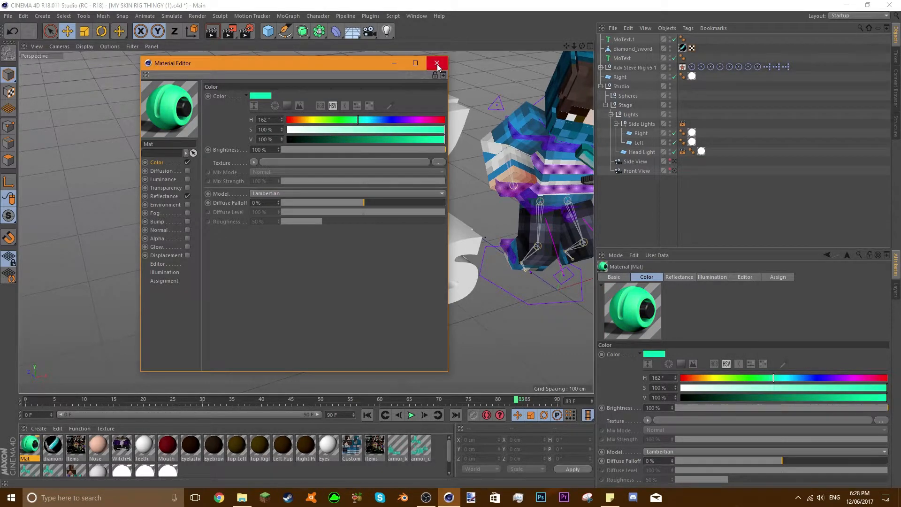
{"action": "left_click", "coordinate": [437, 64]}
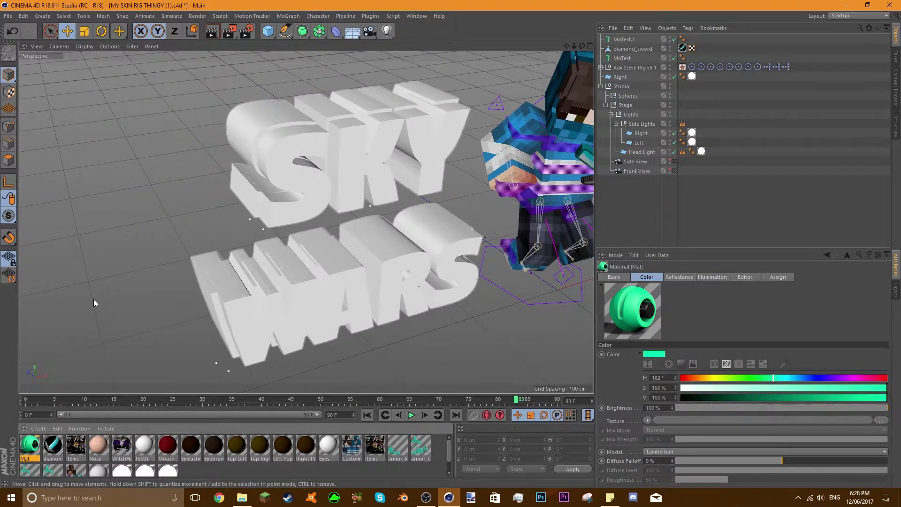
Step: Create a second new material and set its preview shape to Object (Soft Shadow)
{"action": "double_click", "coordinate": [189, 469]}
{"action": "double_click", "coordinate": [29, 447]}
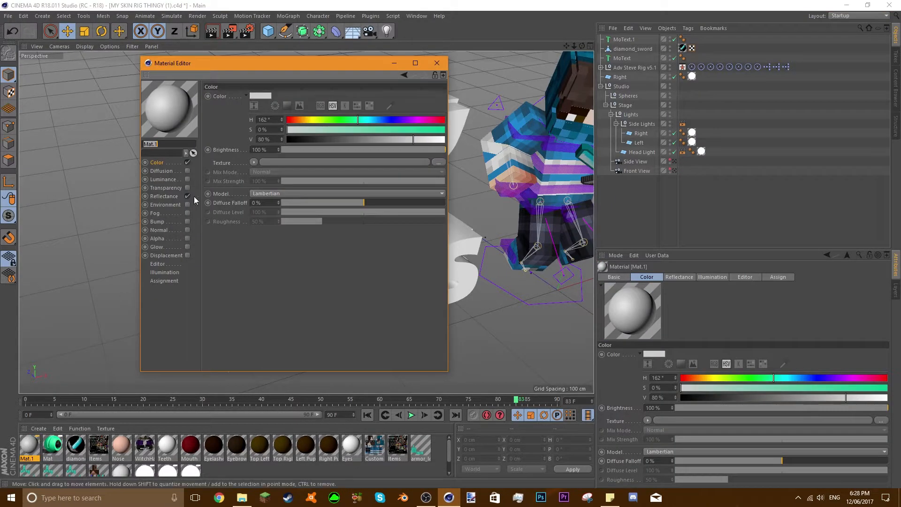
{"action": "right_click", "coordinate": [172, 110]}
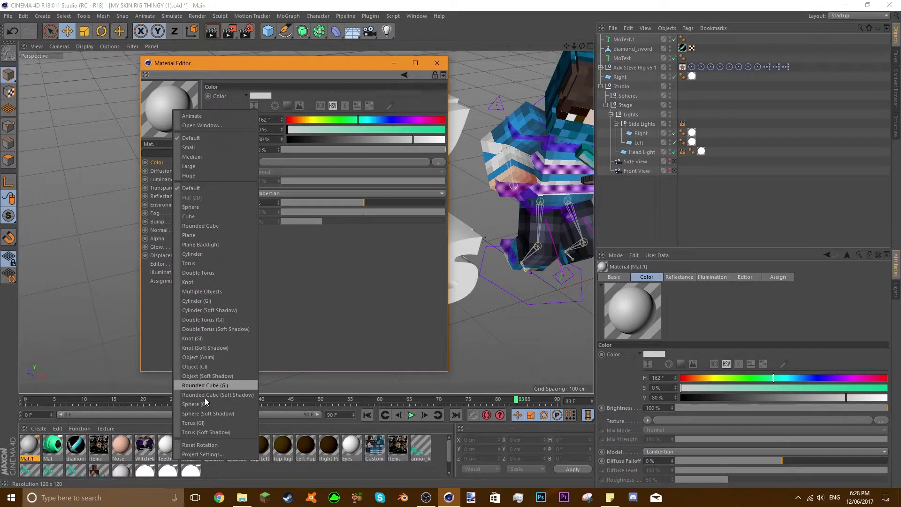
{"action": "left_click", "coordinate": [202, 377]}
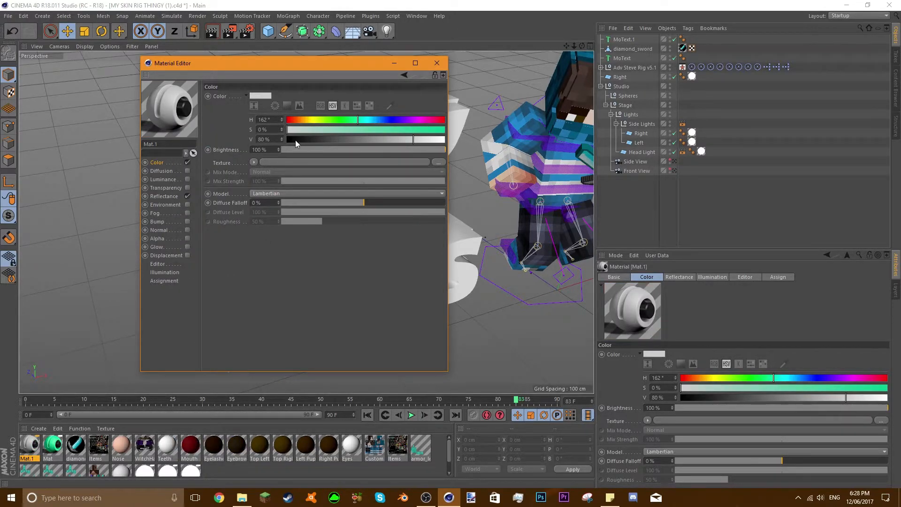
Step: Colour the second material pure white with S 0% and V 100%, and close the material editor
{"action": "left_click_drag", "start_coordinate": [295, 140], "coordinate": [286, 140]}
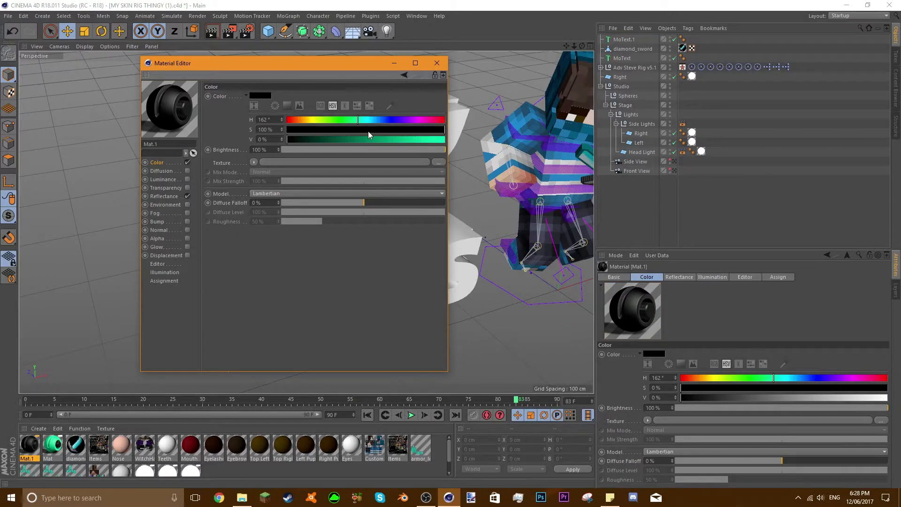
{"action": "left_click_drag", "start_coordinate": [343, 130], "coordinate": [446, 139]}
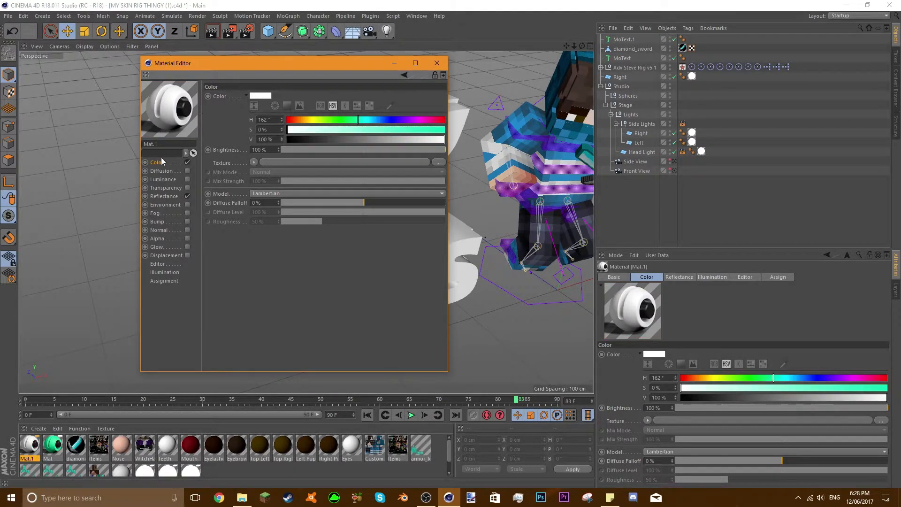
{"action": "left_click", "coordinate": [437, 63]}
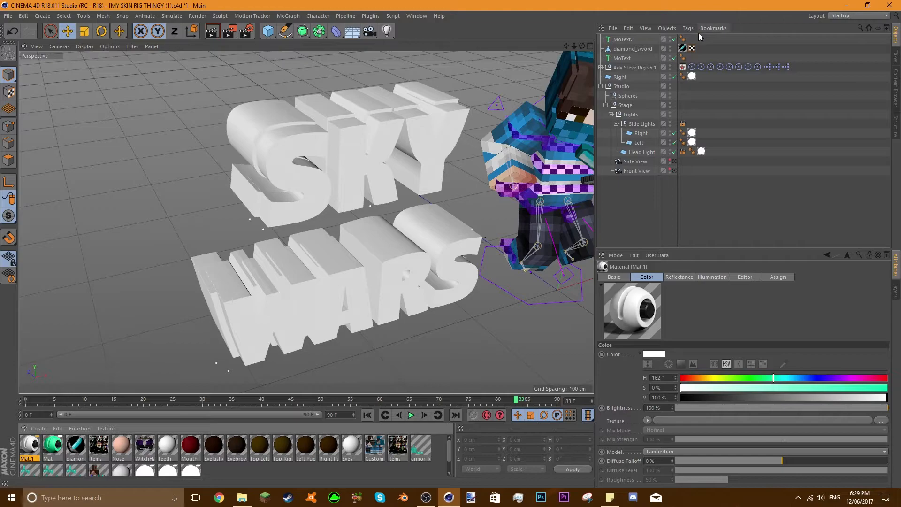
Step: Convert both text objects, MoText.1 and MoText, into editable objects
{"action": "left_click", "coordinate": [627, 41]}
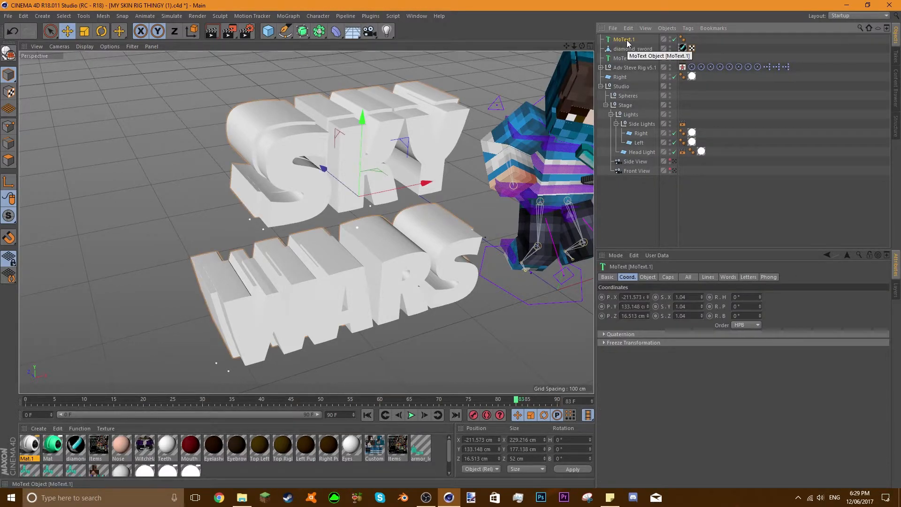
{"action": "key", "text": "c"}
{"action": "left_click", "coordinate": [625, 59]}
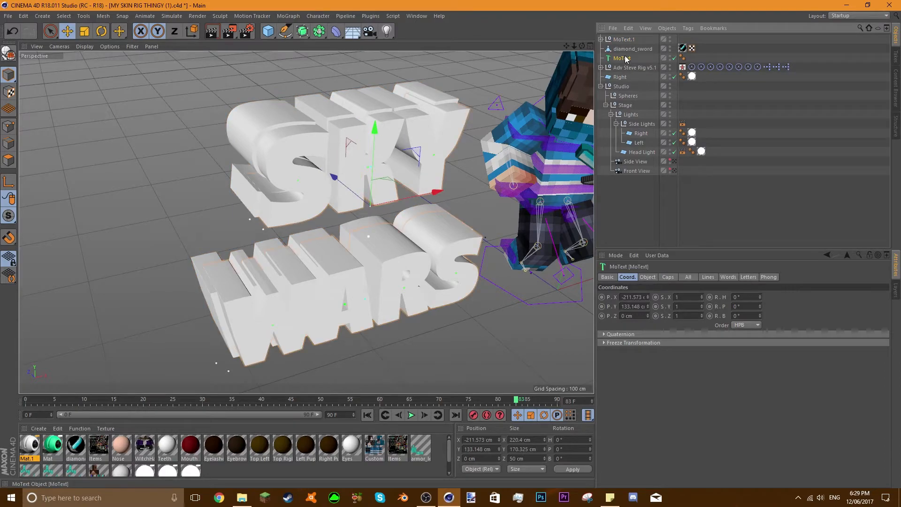
{"action": "key", "text": "c"}
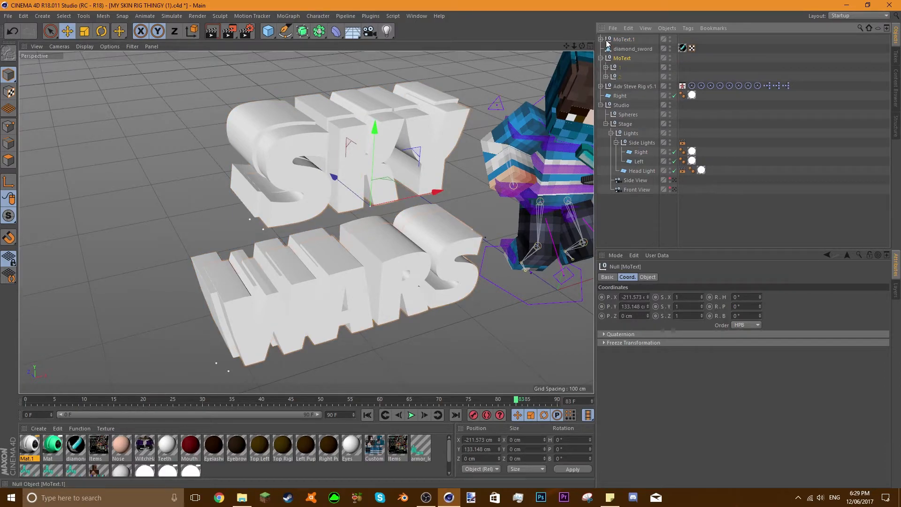
Step: Expand the hierarchies of MoText.1 and MoText down to the individual letters of Sky and Wars
{"action": "left_click", "coordinate": [601, 39]}
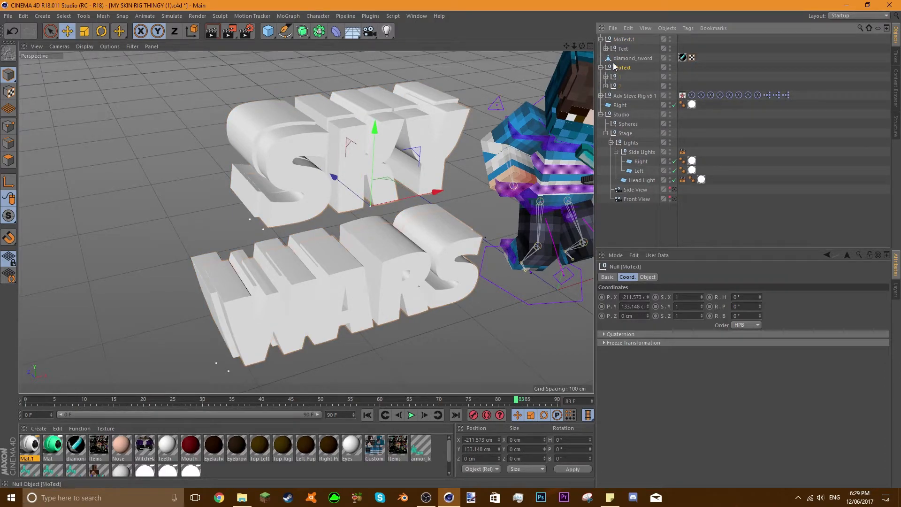
{"action": "left_click", "coordinate": [606, 48]}
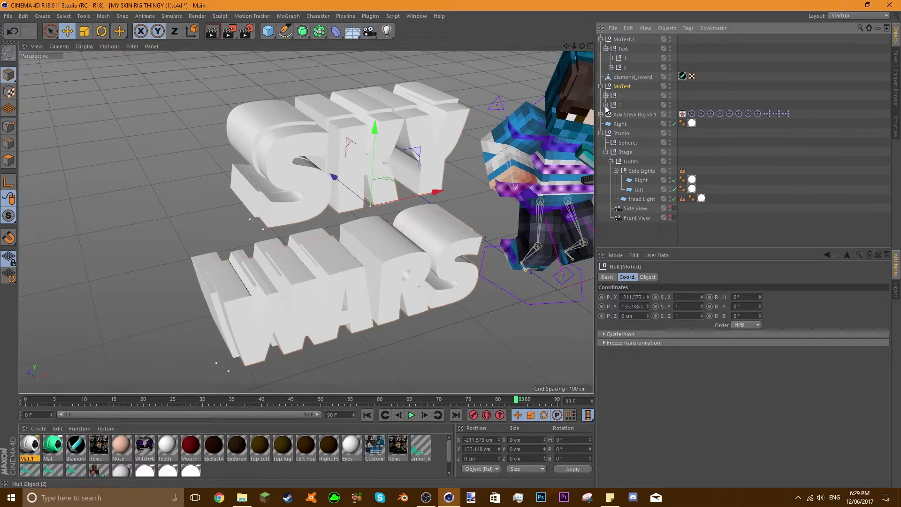
{"action": "left_click", "coordinate": [606, 105]}
{"action": "left_click", "coordinate": [606, 95]}
{"action": "left_click", "coordinate": [611, 58]}
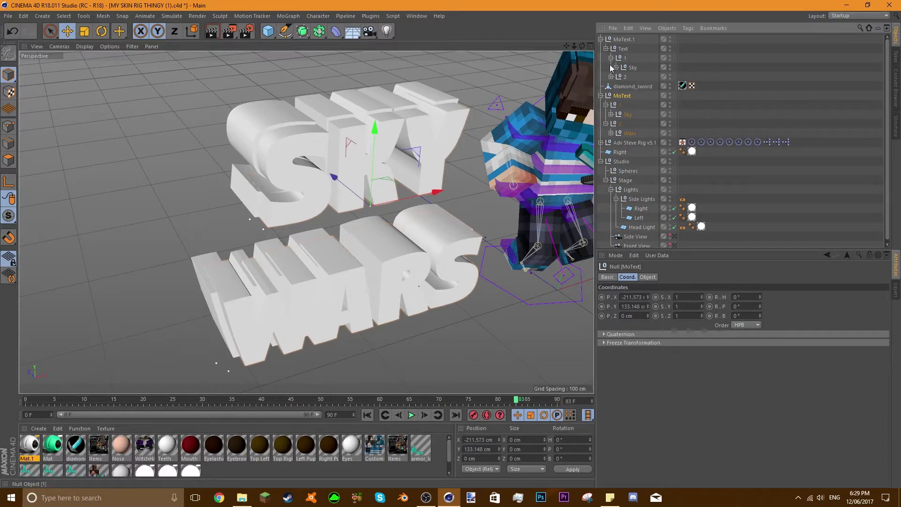
{"action": "left_click", "coordinate": [616, 68]}
{"action": "left_click", "coordinate": [611, 106]}
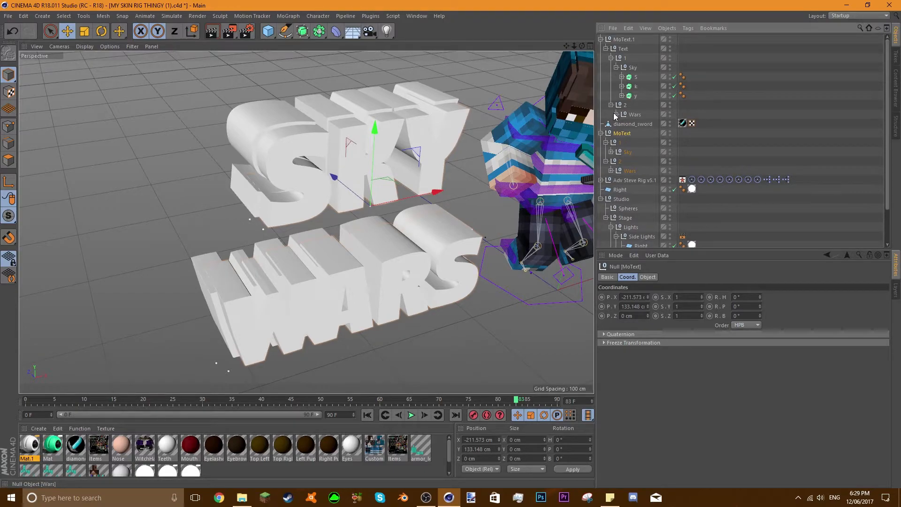
{"action": "left_click", "coordinate": [616, 115]}
{"action": "left_click", "coordinate": [612, 189]}
{"action": "scroll", "coordinate": [623, 230], "scroll_direction": "down", "scroll_amount": 3}
{"action": "left_click", "coordinate": [611, 180]}
{"action": "scroll", "coordinate": [633, 201], "scroll_direction": "up", "scroll_amount": 3}
Step: Apply the white material to the enlarged copy MoText.1 and the turquoise green material to MoText
{"action": "left_click", "coordinate": [620, 40]}
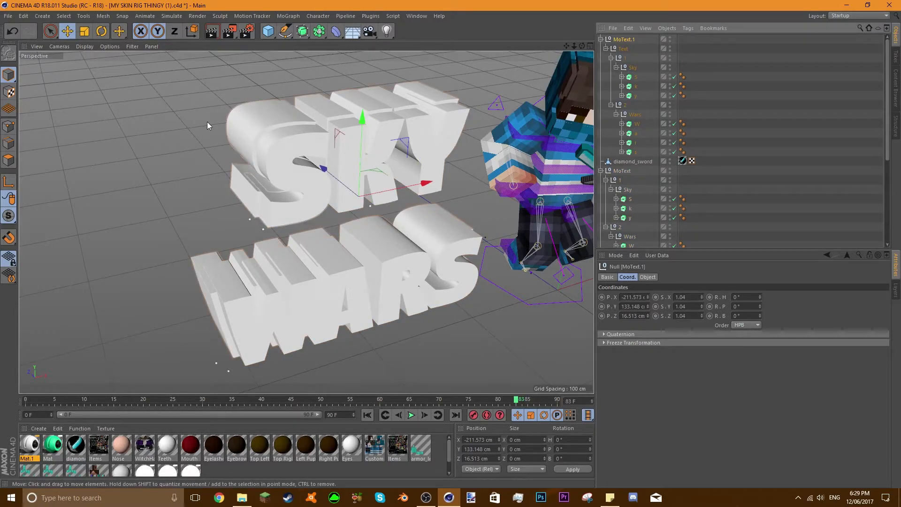
{"action": "left_click_drag", "start_coordinate": [24, 450], "coordinate": [69, 441]}
{"action": "left_click_drag", "start_coordinate": [406, 267], "coordinate": [624, 41]}
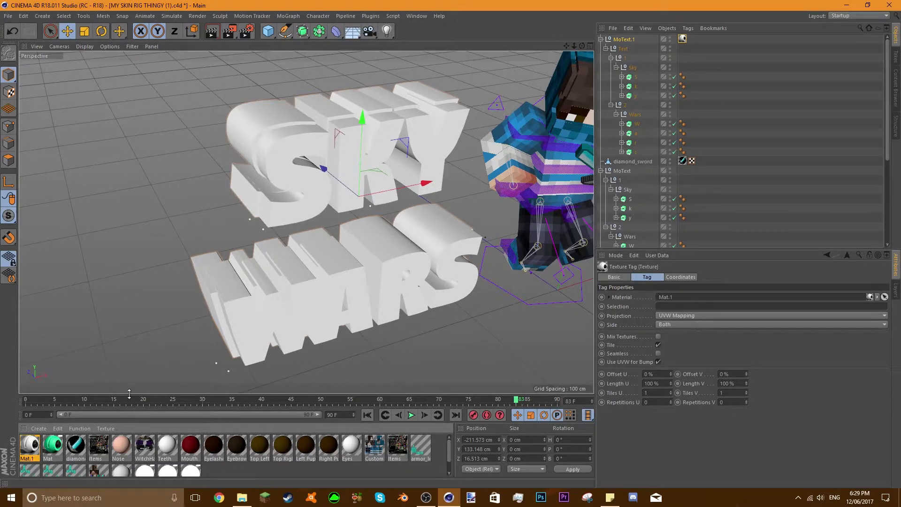
{"action": "left_click", "coordinate": [53, 449]}
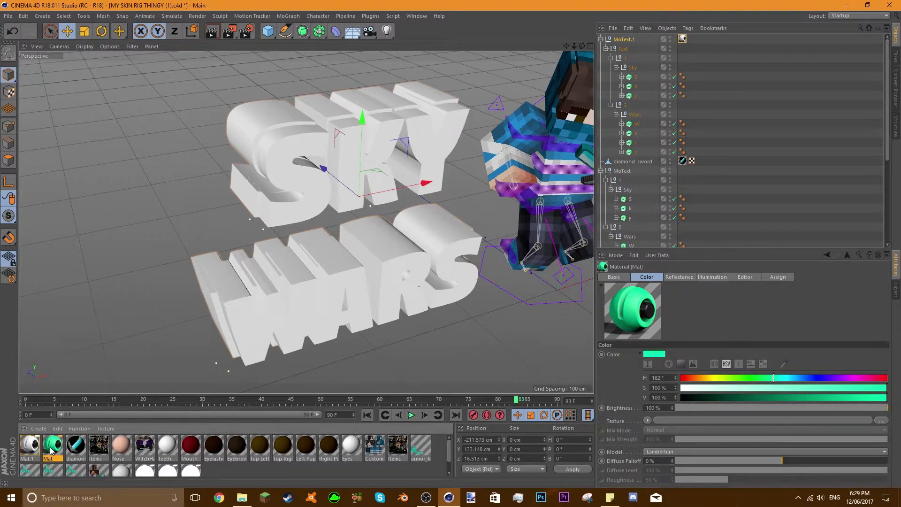
{"action": "left_click_drag", "start_coordinate": [256, 365], "coordinate": [626, 173]}
Step: Move the white S of Sky to about X 2.7 cm, Y -1.7 cm, Z -14 cm so it evenly outlines the green S
{"action": "mouse_move", "coordinate": [582, 46]}
{"action": "left_mouse_down"}
{"action": "mouse_move", "coordinate": [540, 28]}
{"action": "mouse_move", "coordinate": [549, 40]}
{"action": "mouse_move", "coordinate": [516, 42]}
{"action": "mouse_move", "coordinate": [582, 43]}
{"action": "left_mouse_up"}
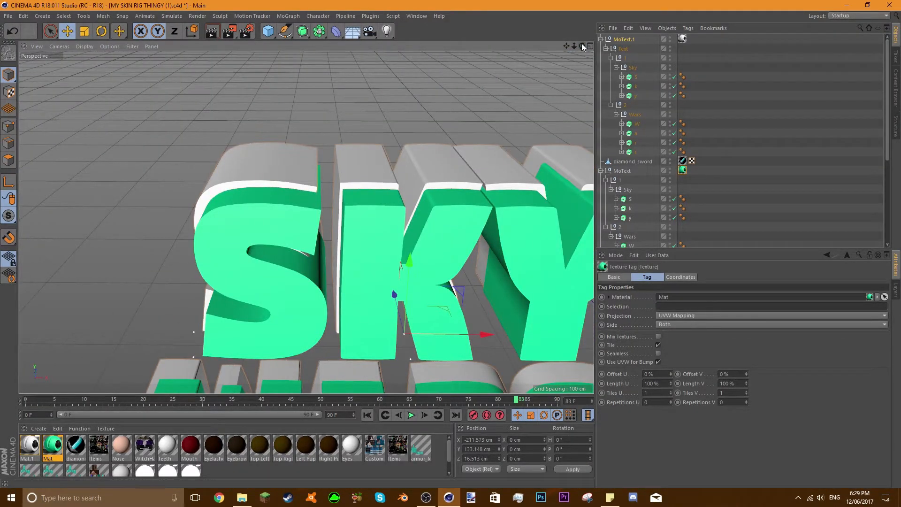
{"action": "left_click", "coordinate": [273, 177]}
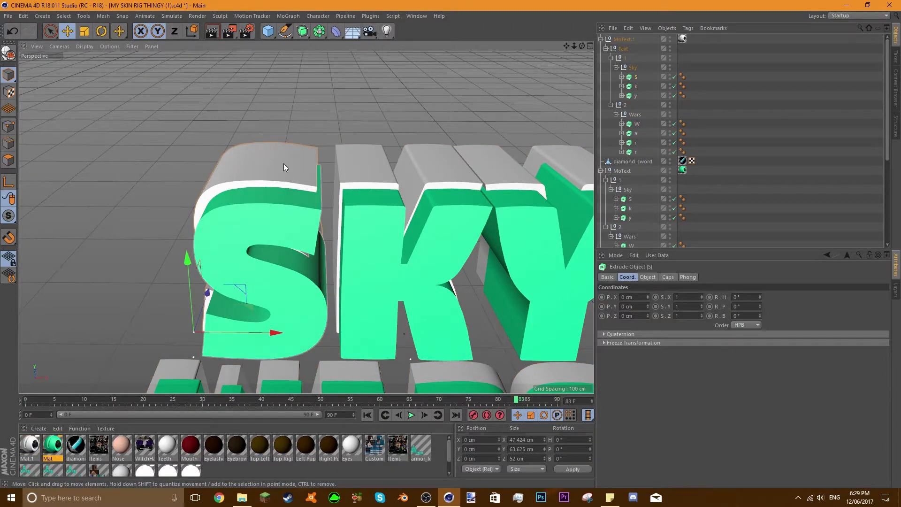
{"action": "left_click_drag", "start_coordinate": [265, 332], "coordinate": [272, 332]}
{"action": "left_click_drag", "start_coordinate": [214, 301], "coordinate": [186, 294]}
{"action": "left_click_drag", "start_coordinate": [285, 361], "coordinate": [276, 356]}
{"action": "left_click_drag", "start_coordinate": [582, 46], "coordinate": [526, 71]}
{"action": "left_click_drag", "start_coordinate": [307, 222], "coordinate": [302, 179], "text": "alt"}
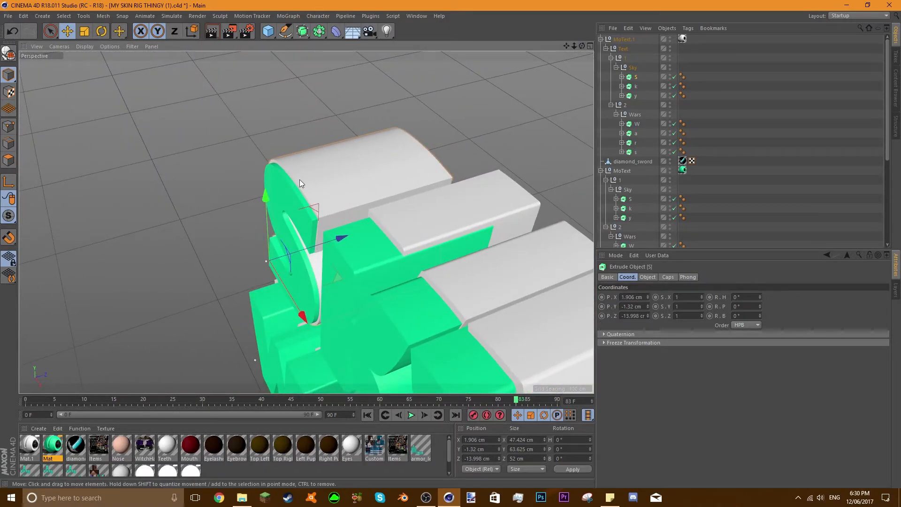
{"action": "left_click_drag", "start_coordinate": [583, 46], "coordinate": [690, 23]}
{"action": "left_click_drag", "start_coordinate": [306, 222], "coordinate": [184, 312], "text": "alt"}
{"action": "left_click_drag", "start_coordinate": [262, 380], "coordinate": [269, 377]}
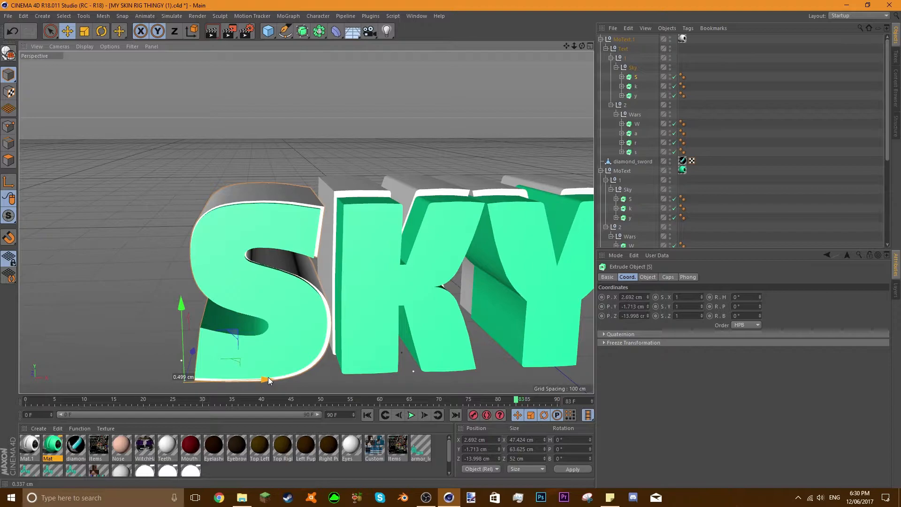
Step: Frame the Sky Wars text and the full character side by side in a nearly frontal view
{"action": "left_click_drag", "start_coordinate": [582, 45], "coordinate": [587, 71]}
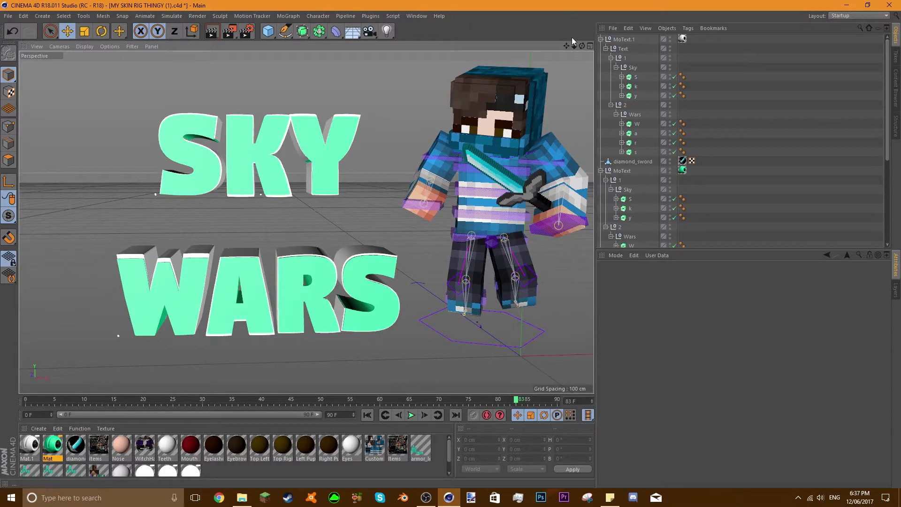
{"action": "left_click_drag", "start_coordinate": [582, 45], "coordinate": [547, 71]}
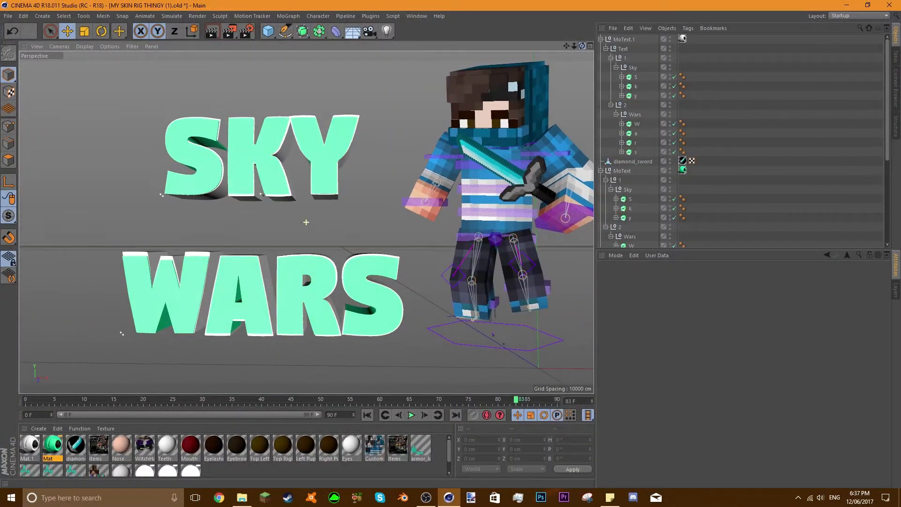
{"action": "mouse_move", "coordinate": [582, 46]}
{"action": "left_mouse_down"}
{"action": "mouse_move", "coordinate": [556, 63]}
{"action": "mouse_move", "coordinate": [582, 49]}
{"action": "left_mouse_up"}
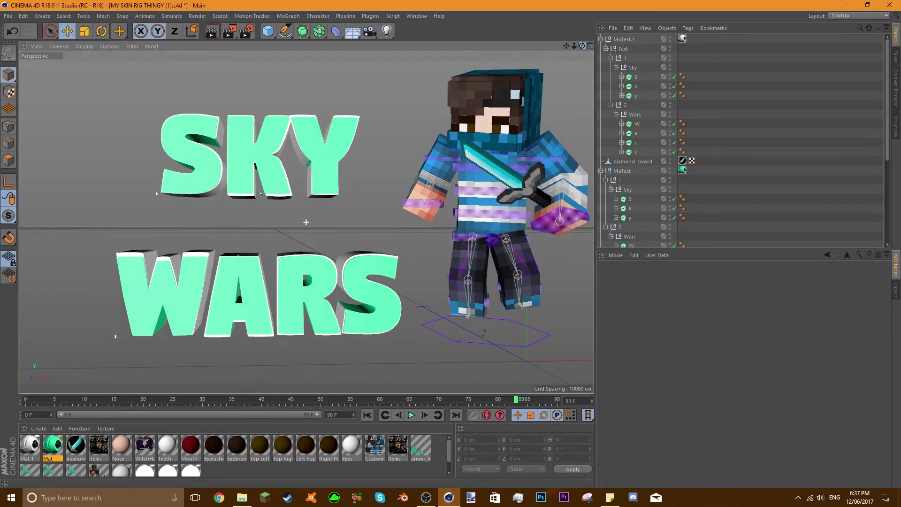
{"action": "mouse_move", "coordinate": [566, 45]}
{"action": "left_mouse_down"}
{"action": "mouse_move", "coordinate": [596, 63]}
{"action": "mouse_move", "coordinate": [571, 39]}
{"action": "mouse_move", "coordinate": [584, 71]}
{"action": "mouse_move", "coordinate": [575, 44]}
{"action": "mouse_move", "coordinate": [527, 32]}
{"action": "mouse_move", "coordinate": [581, 34]}
{"action": "mouse_move", "coordinate": [571, 37]}
{"action": "mouse_move", "coordinate": [574, 52]}
{"action": "mouse_move", "coordinate": [557, 45]}
{"action": "mouse_move", "coordinate": [582, 46]}
{"action": "mouse_move", "coordinate": [564, 50]}
{"action": "left_mouse_up"}
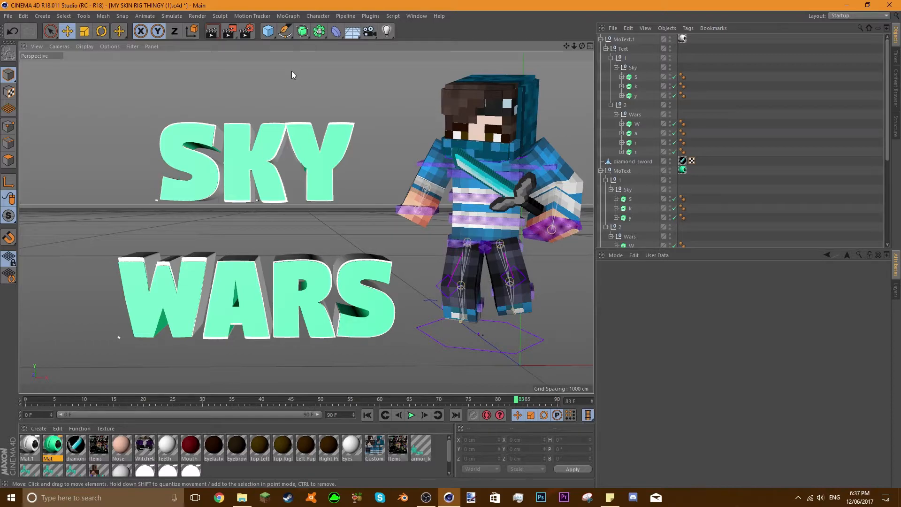
Step: Switch to File Explorer and open the "item pack - bykjaer.lib4d" library from the Gfx folder in Cinema 4D
{"action": "left_click", "coordinate": [237, 498]}
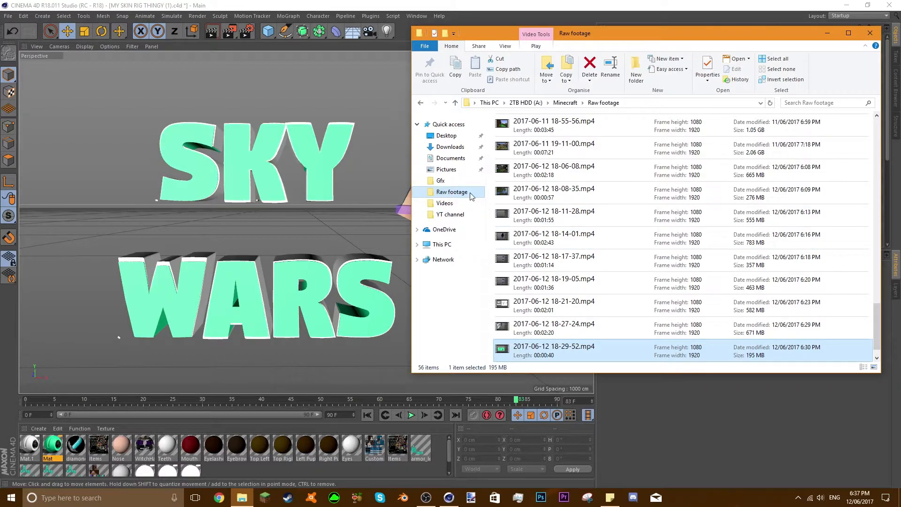
{"action": "left_click", "coordinate": [457, 182]}
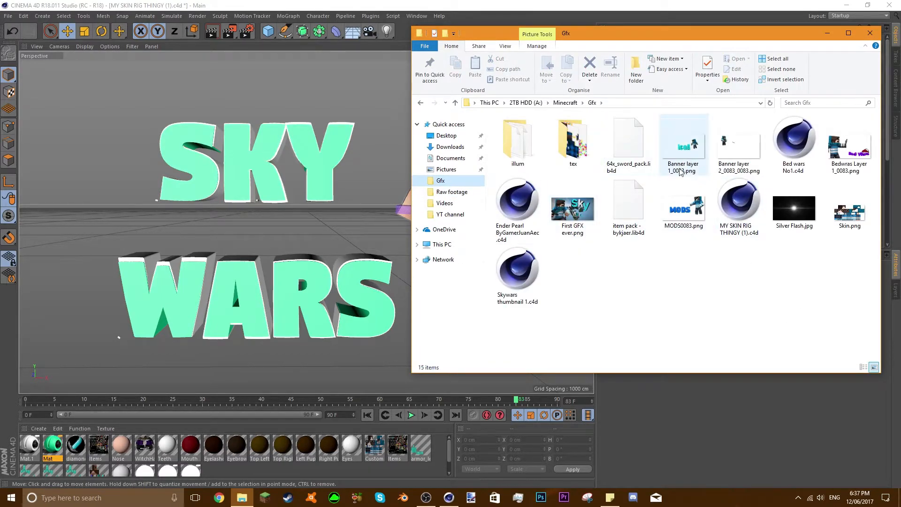
{"action": "left_click_drag", "start_coordinate": [641, 205], "coordinate": [368, 375]}
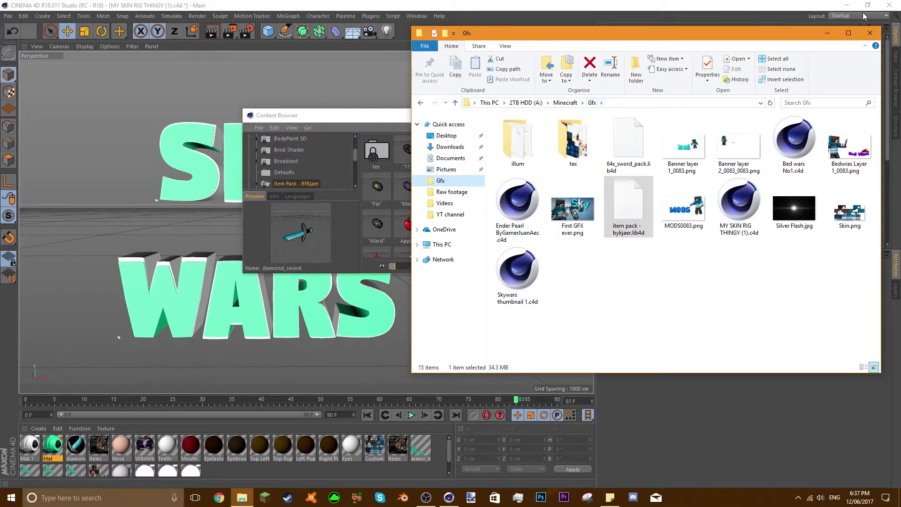
{"action": "left_click", "coordinate": [828, 33]}
Step: Add the Ender Pearl model from the item pack to the scene and close the Content Browser
{"action": "scroll", "coordinate": [415, 246], "scroll_direction": "down", "scroll_amount": 5}
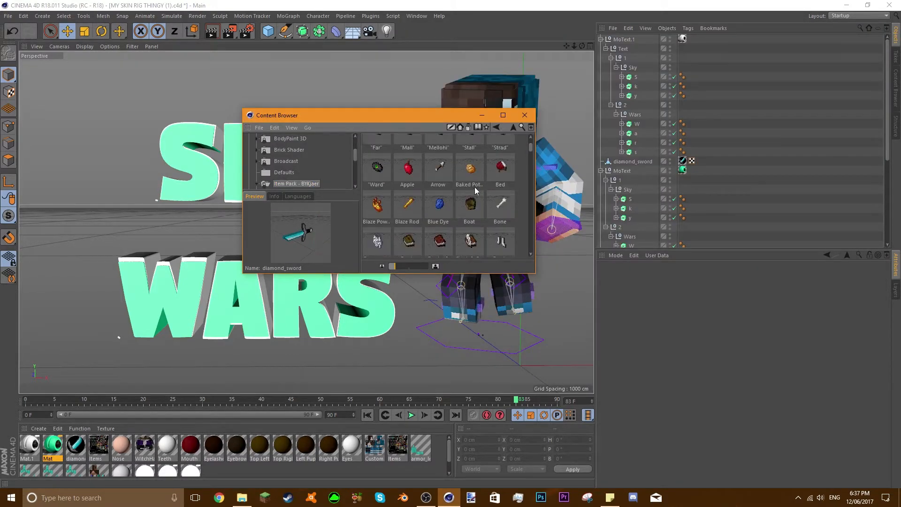
{"action": "scroll", "coordinate": [414, 229], "scroll_direction": "down", "scroll_amount": 8}
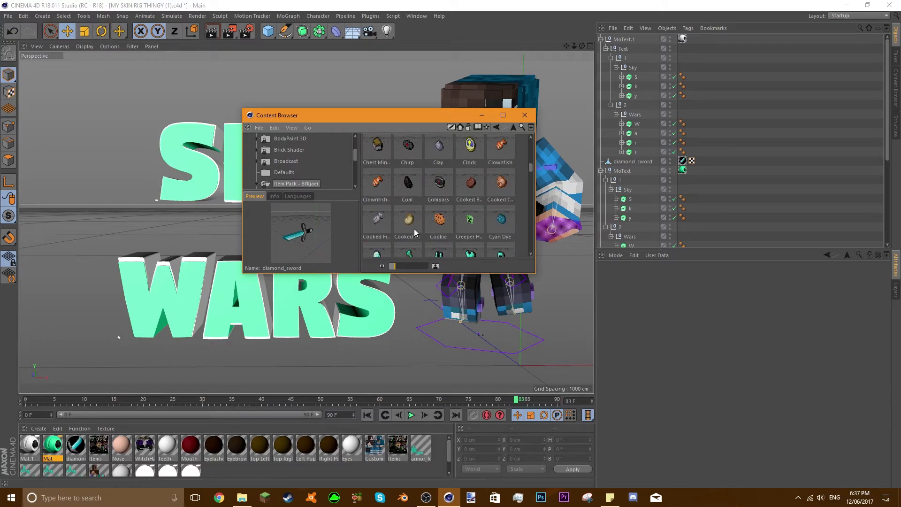
{"action": "scroll", "coordinate": [423, 184], "scroll_direction": "down", "scroll_amount": 3}
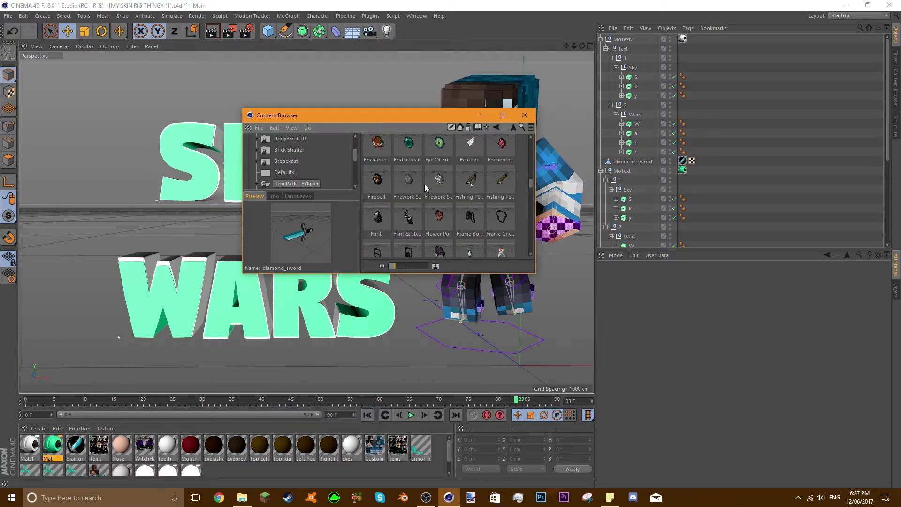
{"action": "double_click", "coordinate": [413, 147]}
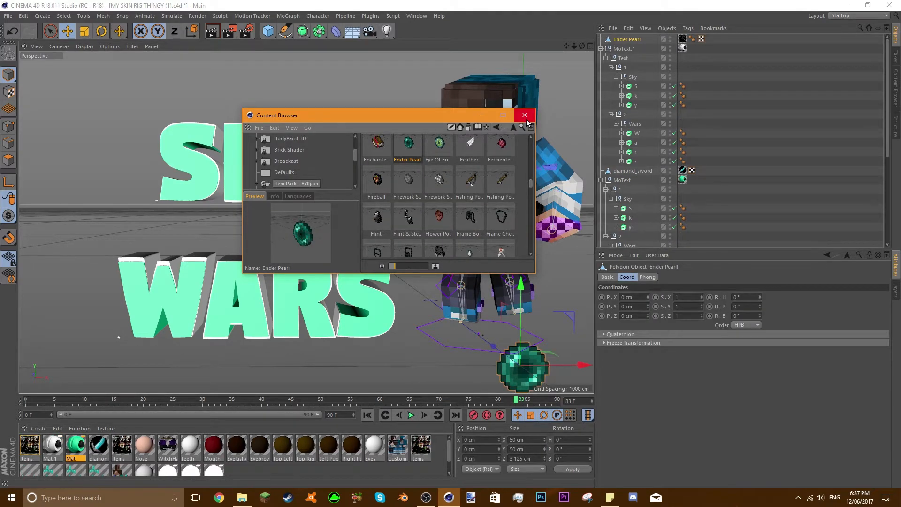
{"action": "left_click", "coordinate": [525, 118]}
Step: Move the Ender Pearl to the character's free hand, about X -75 cm, Y 146 cm, and scale it to 0.5 on all axes
{"action": "left_click_drag", "start_coordinate": [520, 365], "coordinate": [432, 198]}
{"action": "left_click_drag", "start_coordinate": [582, 46], "coordinate": [541, 285]}
{"action": "type", "text": "0"}
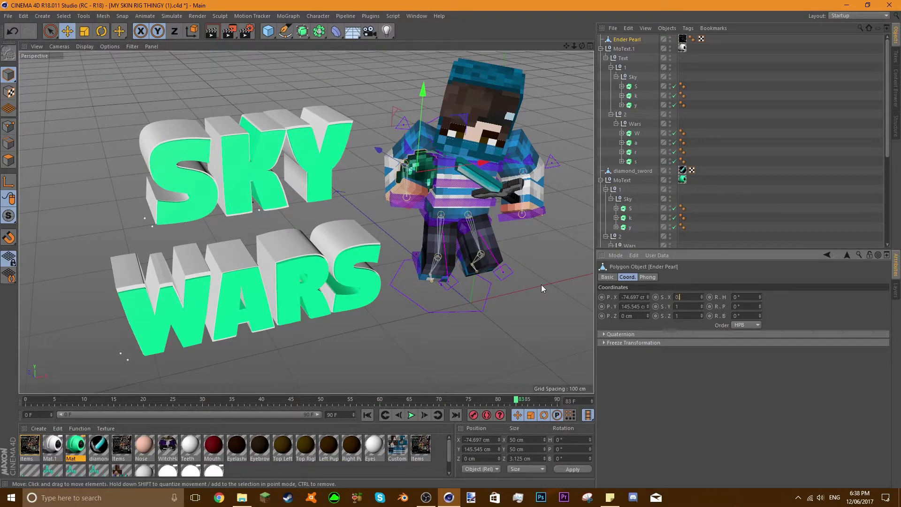
{"action": "type", "text": ".5"}
{"action": "key", "text": "Return"}
{"action": "left_click_drag", "start_coordinate": [689, 309], "coordinate": [514, 277]}
{"action": "type", "text": "0.5"}
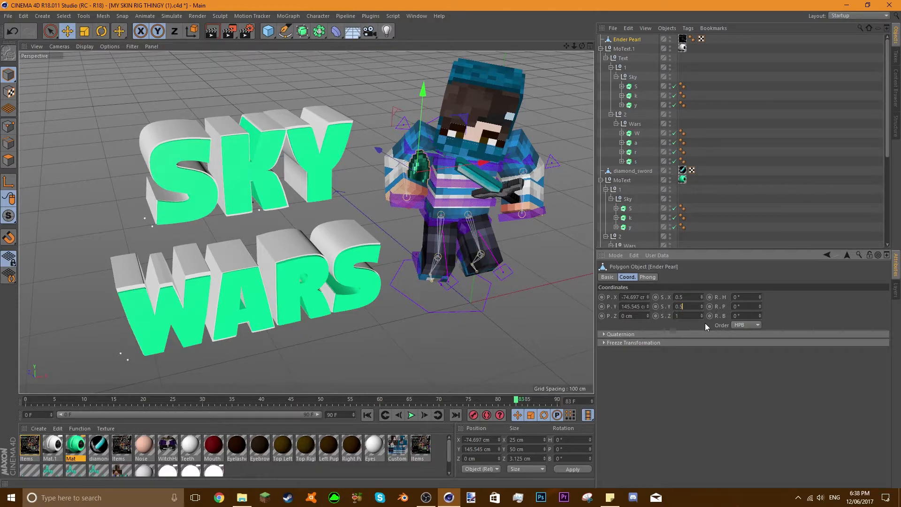
{"action": "left_click", "coordinate": [689, 316]}
{"action": "type", "text": "0.5"}
{"action": "key", "text": "Return"}
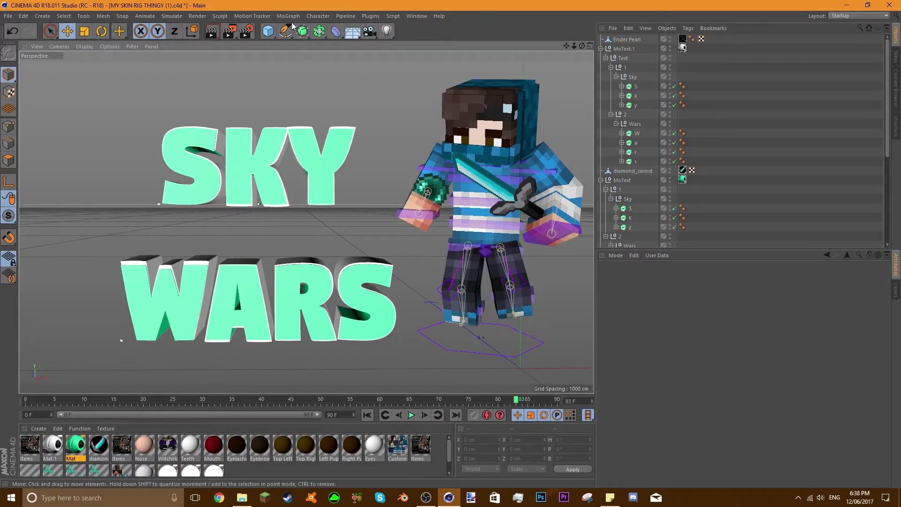
Step: Set the render output to save as "Skywars 2" in the Gfx folder, check the output size, and close the render settings
{"action": "left_click", "coordinate": [248, 30]}
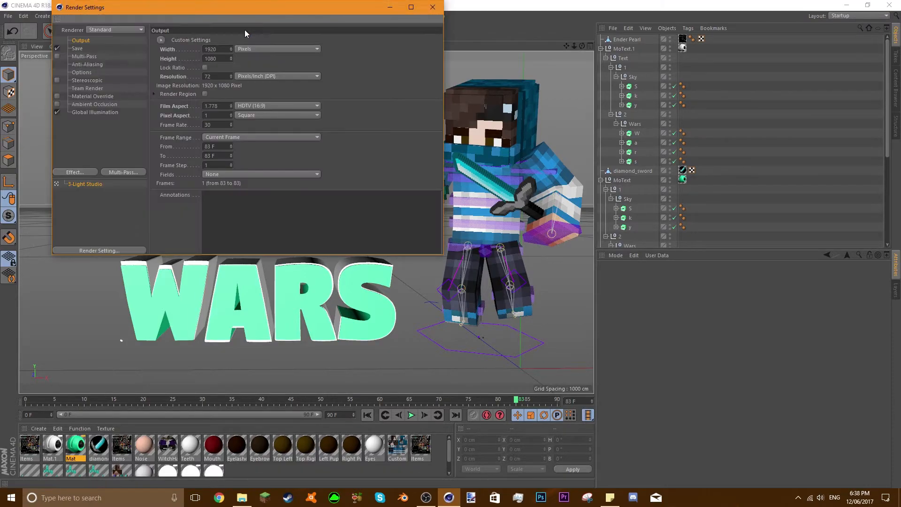
{"action": "left_click", "coordinate": [78, 48]}
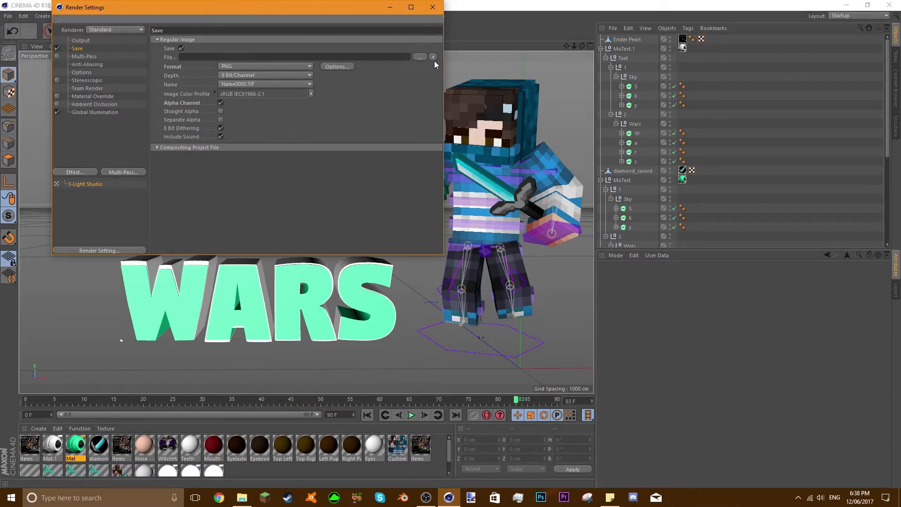
{"action": "left_click", "coordinate": [420, 57]}
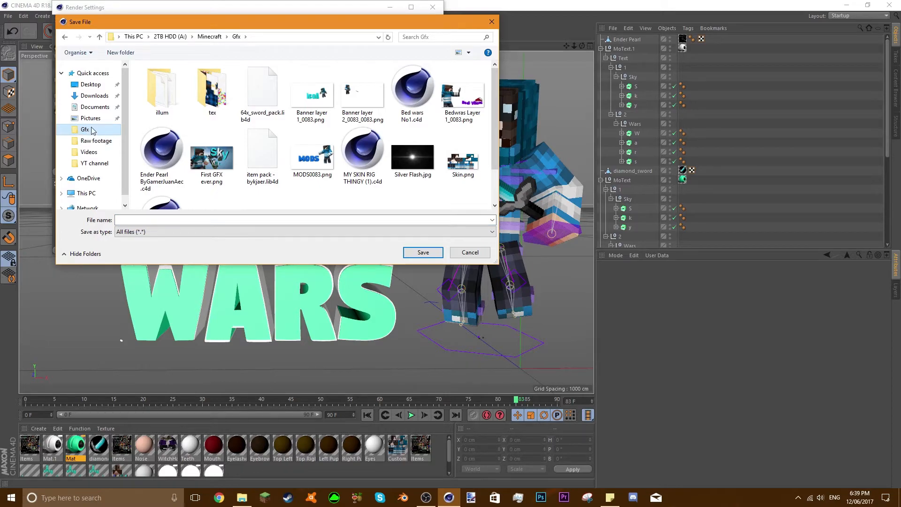
{"action": "left_click", "coordinate": [123, 219]}
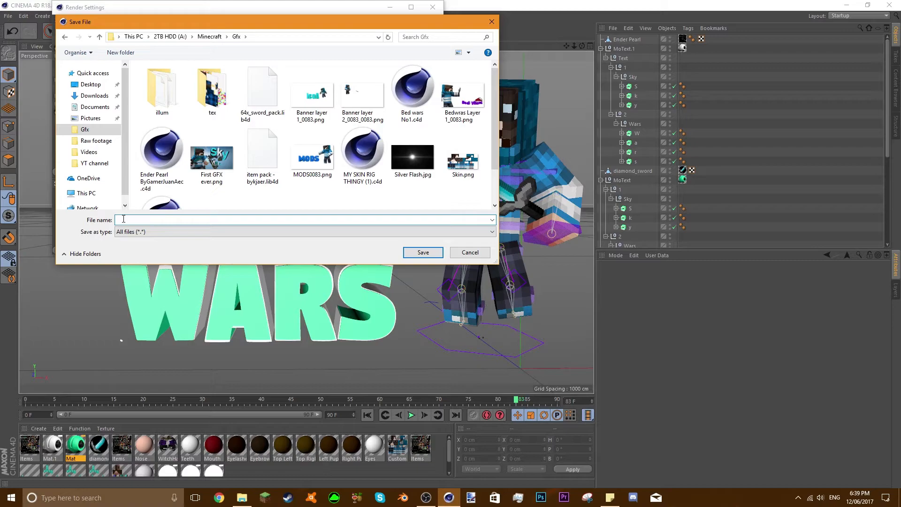
{"action": "type", "text": "Skywa"}
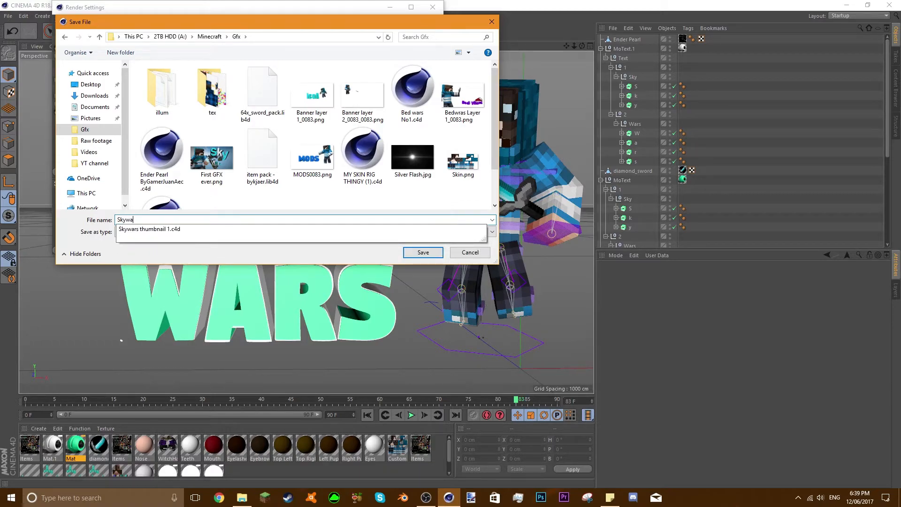
{"action": "type", "text": "rs 2"}
{"action": "key", "text": "Return"}
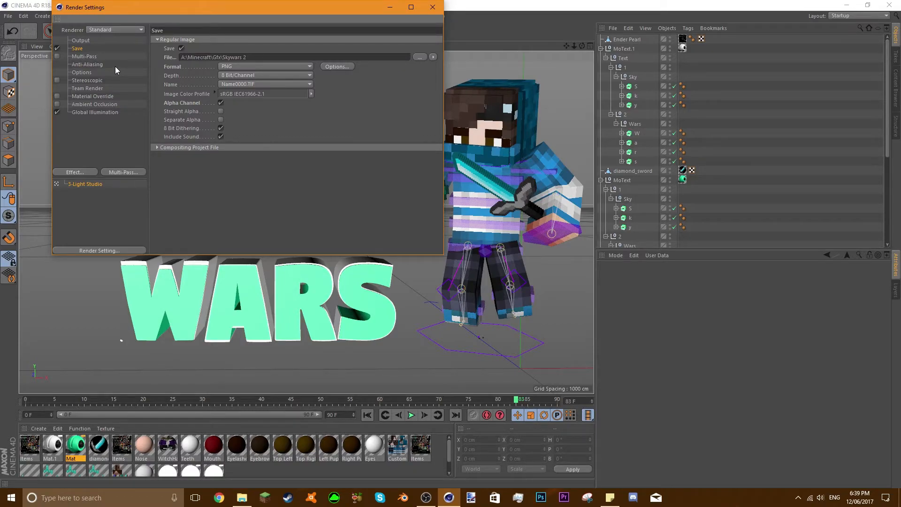
{"action": "left_click", "coordinate": [80, 41]}
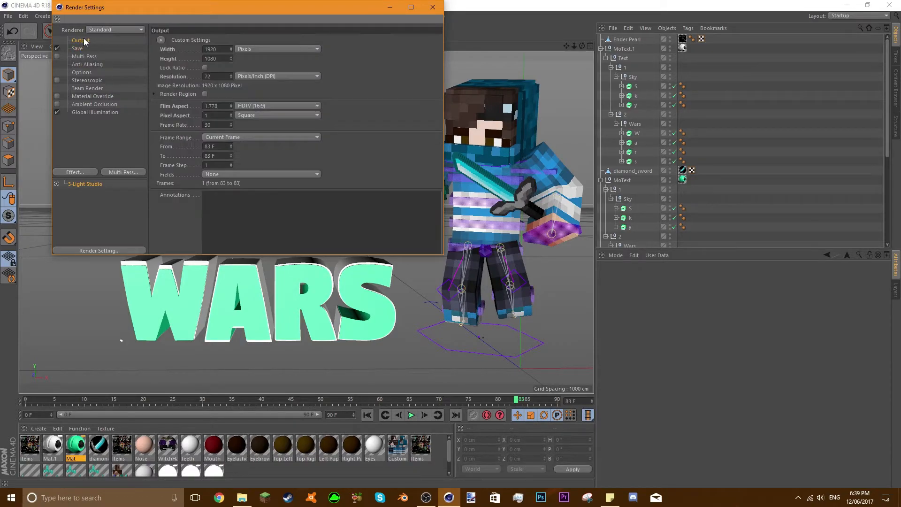
{"action": "left_click", "coordinate": [247, 49]}
{"action": "left_click", "coordinate": [248, 40]}
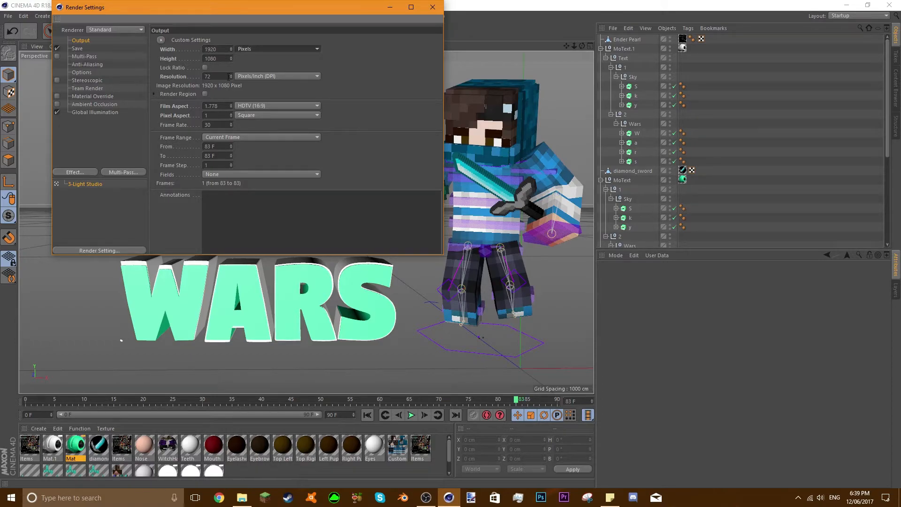
{"action": "left_click", "coordinate": [432, 6]}
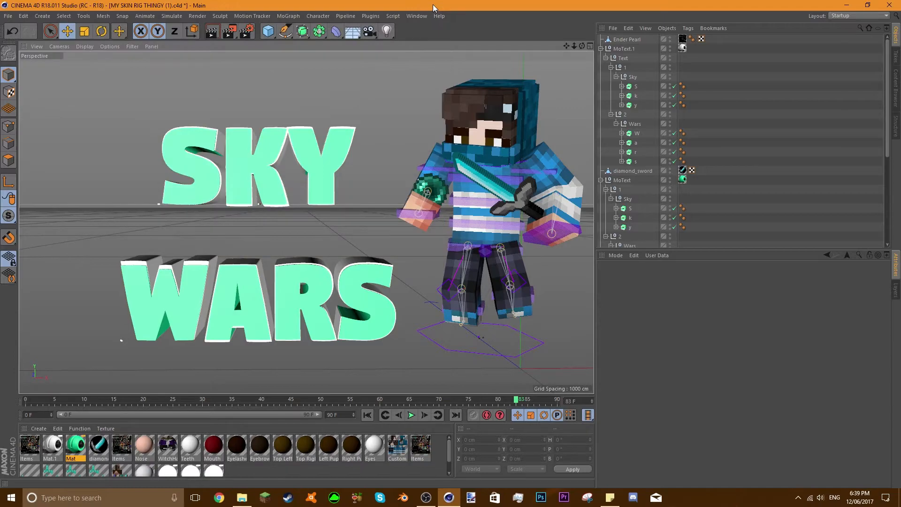
Step: Render the current frame to the Picture Viewer and fit the whole image in view
{"action": "left_click", "coordinate": [231, 31]}
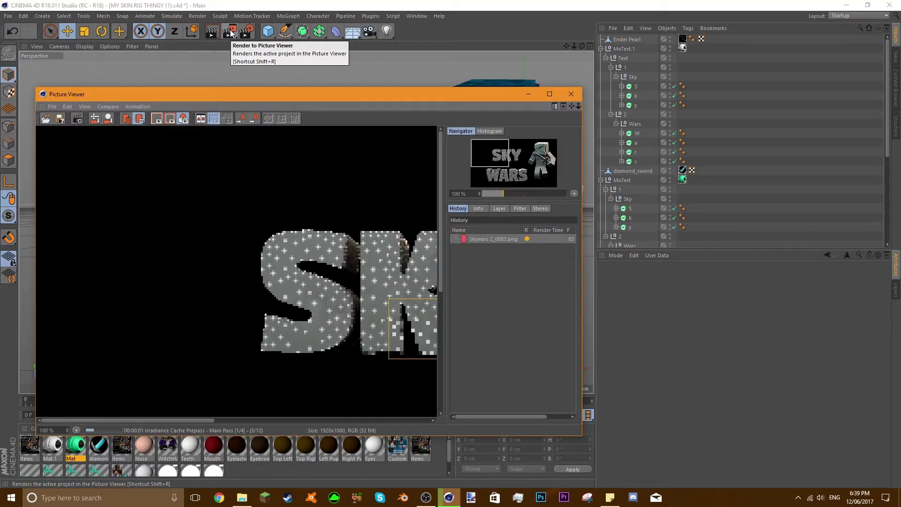
{"action": "scroll", "coordinate": [246, 228], "scroll_direction": "down", "scroll_amount": 2}
{"action": "scroll", "coordinate": [263, 207], "scroll_direction": "down", "scroll_amount": 2}
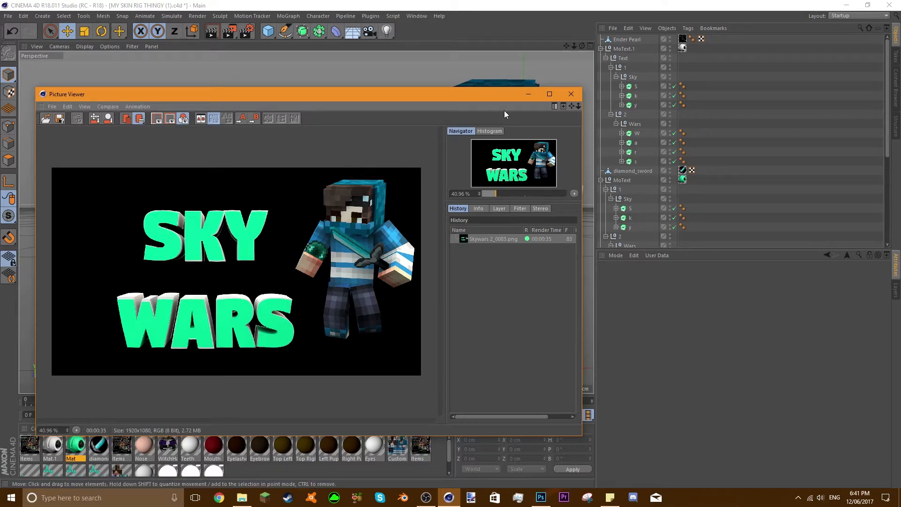
Step: Open the rendered Skywars 2_0083.png from the Gfx folder in File Explorer, check it, and return to Cinema 4D
{"action": "left_click", "coordinate": [242, 496]}
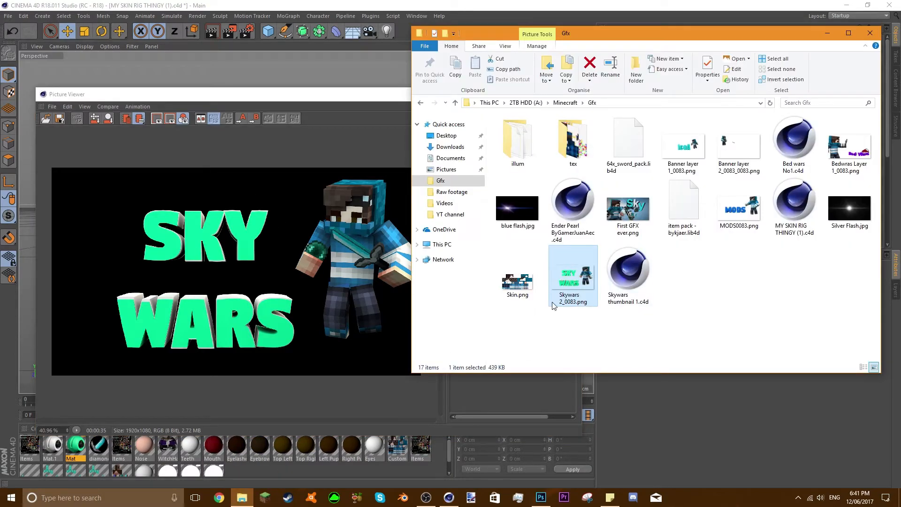
{"action": "double_click", "coordinate": [566, 279]}
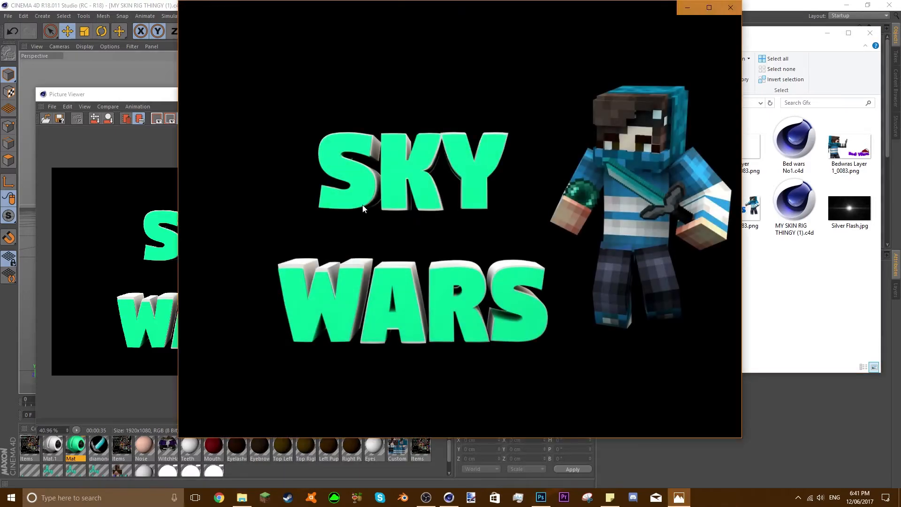
{"action": "left_click", "coordinate": [731, 8]}
{"action": "left_click", "coordinate": [354, 92]}
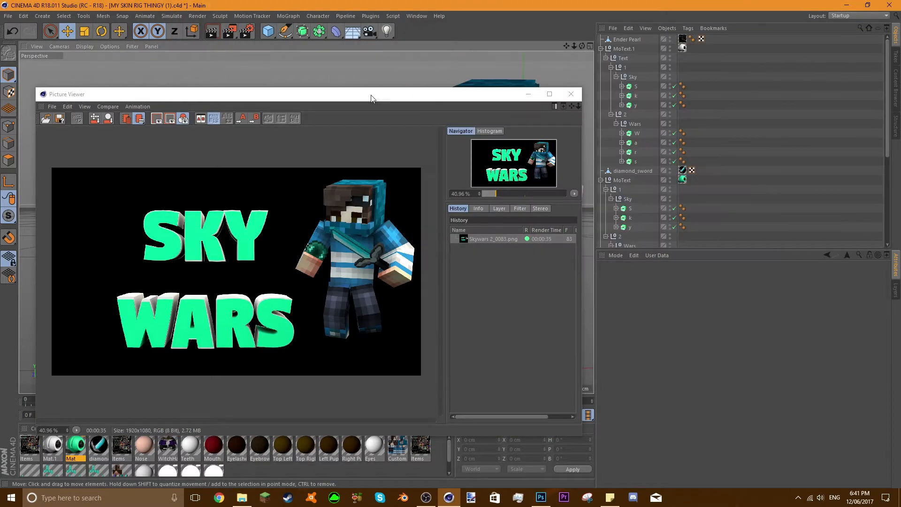
Step: Close the Picture Viewer and quit Cinema 4D without saving the project changes
{"action": "left_click", "coordinate": [571, 94]}
{"action": "left_click", "coordinate": [890, 5]}
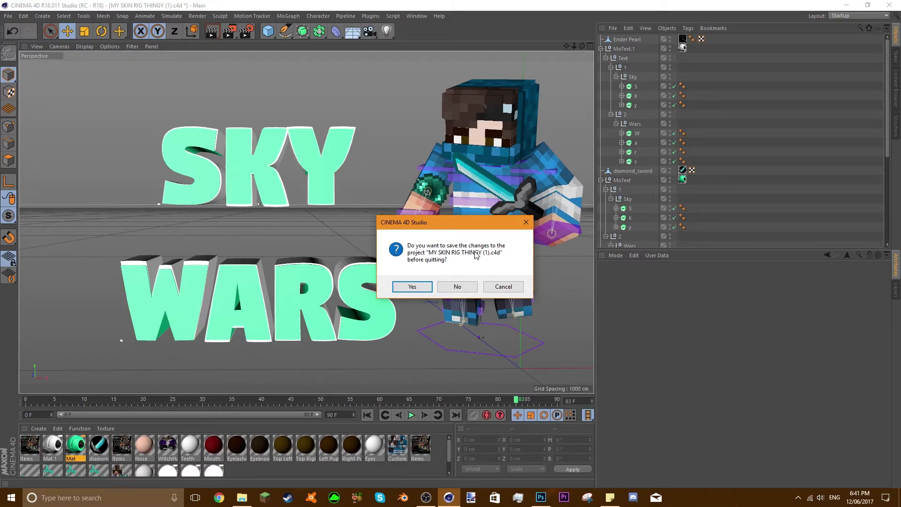
{"action": "left_click", "coordinate": [458, 288]}
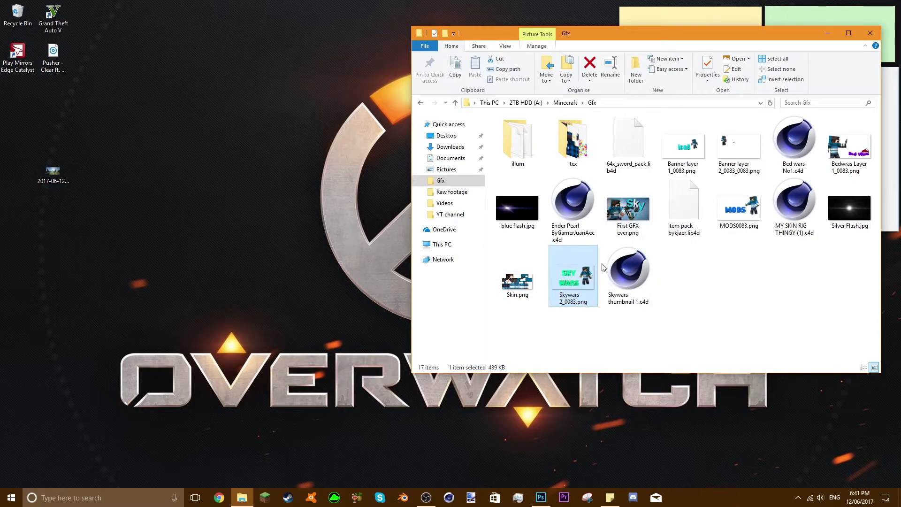
Step: View Skywars 2_0083.png once more, and open the desktop screenshot 2017-06-12_18.09.13.png in Photoshop
{"action": "double_click", "coordinate": [574, 268]}
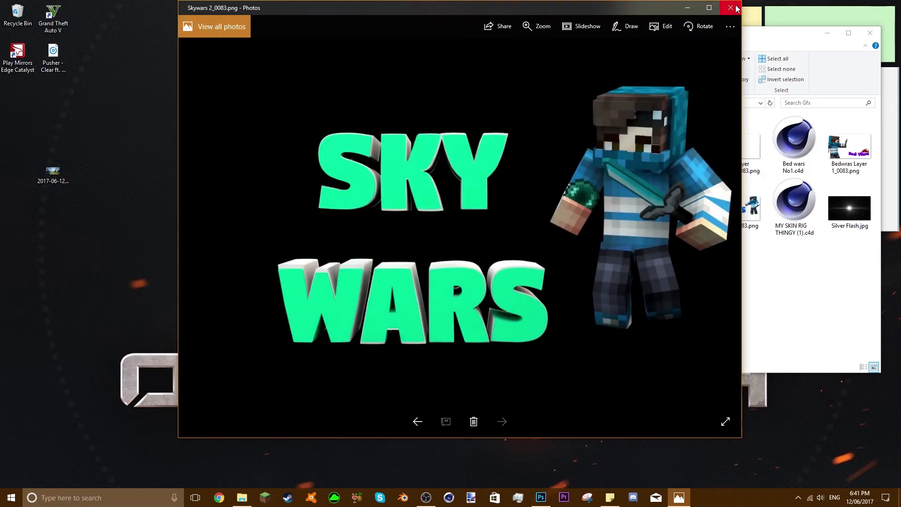
{"action": "left_click", "coordinate": [734, 7]}
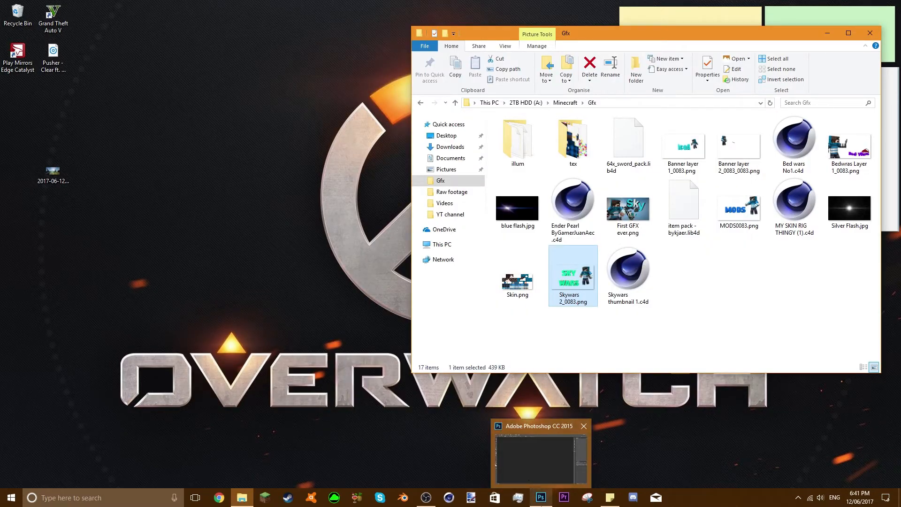
{"action": "left_click", "coordinate": [541, 498]}
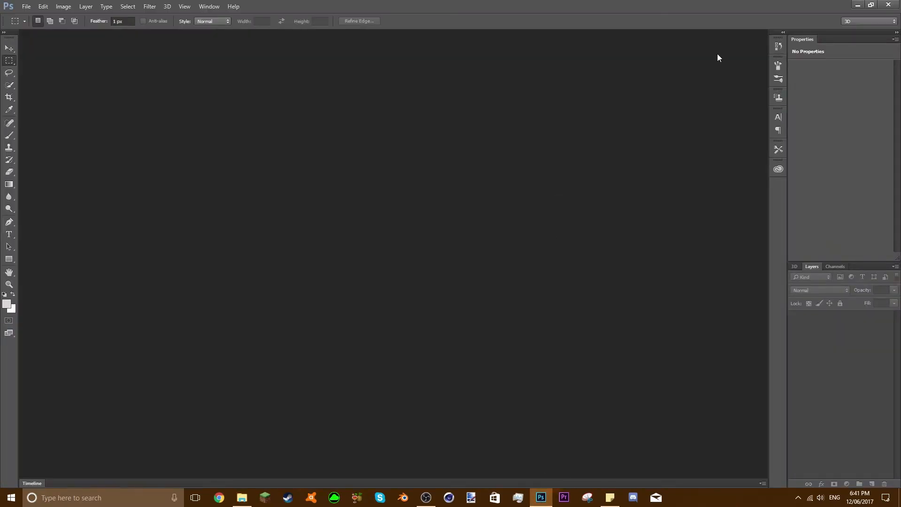
{"action": "left_click", "coordinate": [872, 4]}
{"action": "left_click_drag", "start_coordinate": [504, 22], "coordinate": [571, 20]}
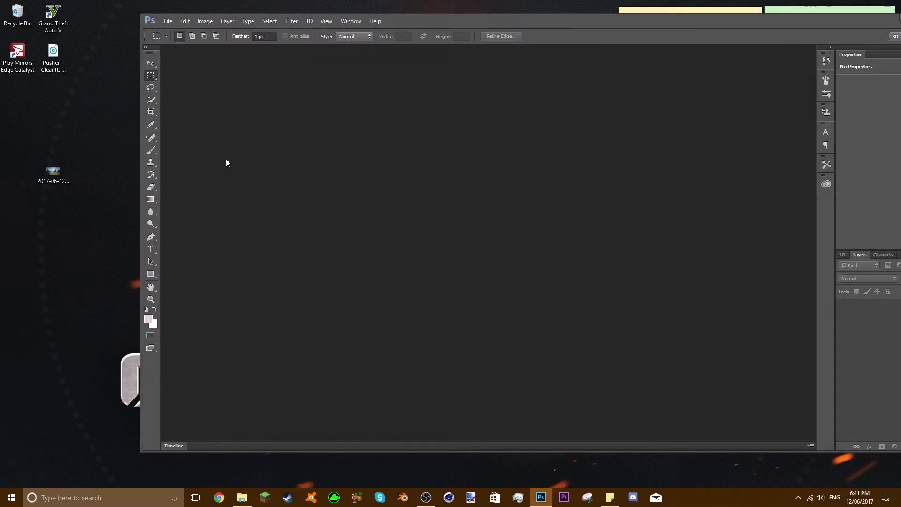
{"action": "left_click_drag", "start_coordinate": [57, 174], "coordinate": [424, 246]}
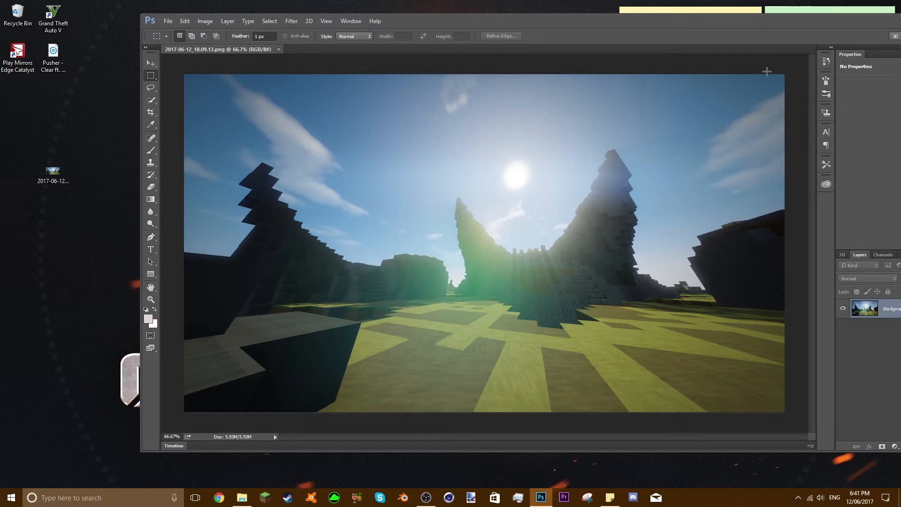
Step: Place Skywars 2_0083.png from the Gfx folder over the background screenshot at 100% size
{"action": "left_click_drag", "start_coordinate": [802, 21], "coordinate": [390, 51]}
{"action": "left_click", "coordinate": [584, 280]}
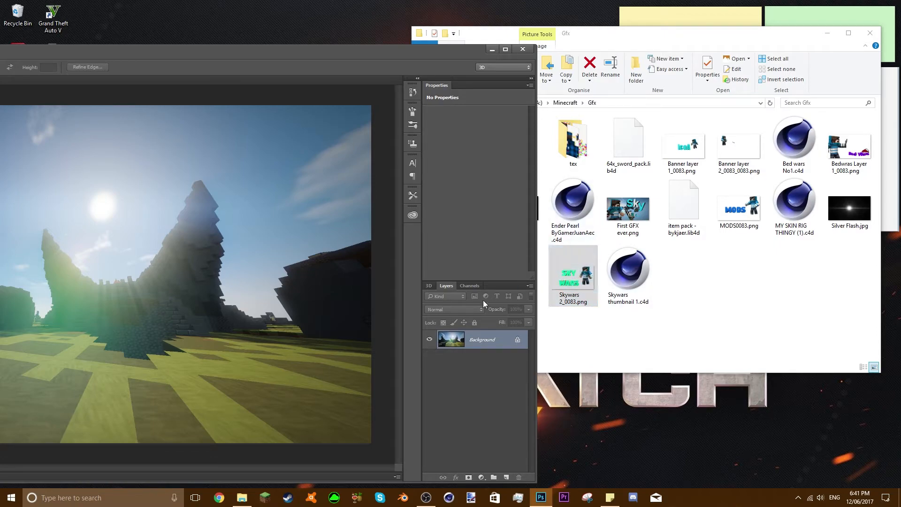
{"action": "left_click_drag", "start_coordinate": [238, 316], "coordinate": [247, 261]}
{"action": "left_click_drag", "start_coordinate": [407, 51], "coordinate": [762, 24]}
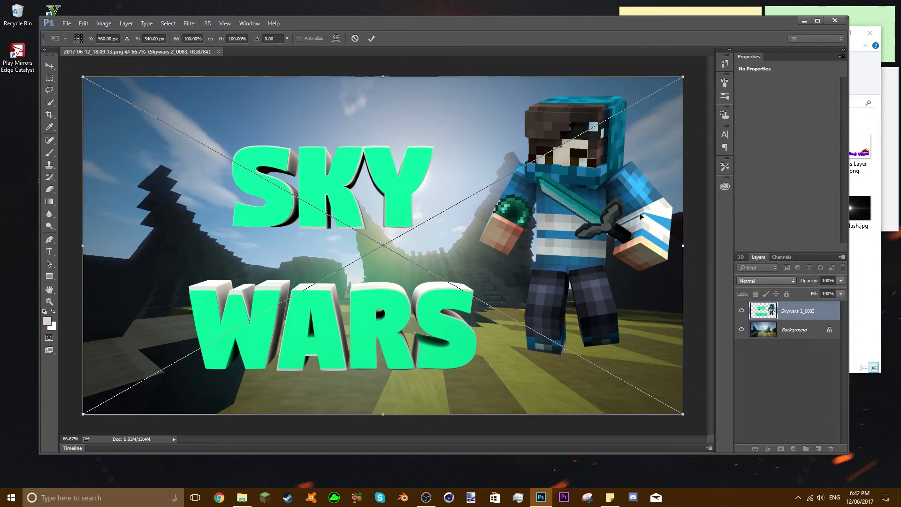
{"action": "key", "text": "Return"}
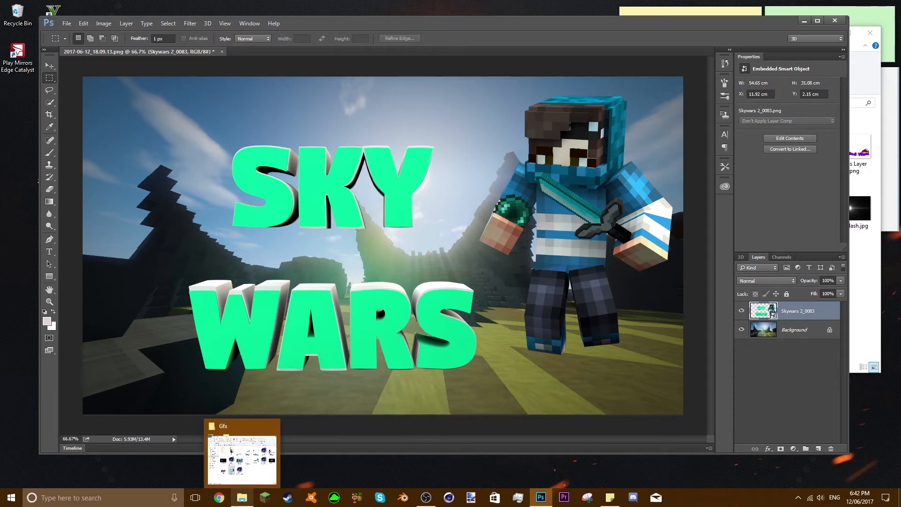
Step: Place blue flash.jpg from the Gfx folder on the sword blade, scaled to about 12% by 13% and rotated about 28°
{"action": "left_click", "coordinate": [241, 498]}
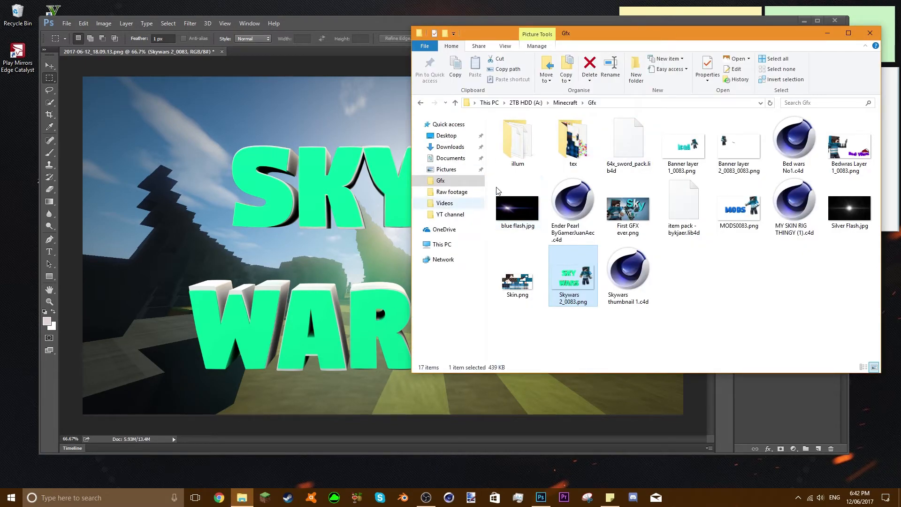
{"action": "left_click", "coordinate": [519, 216]}
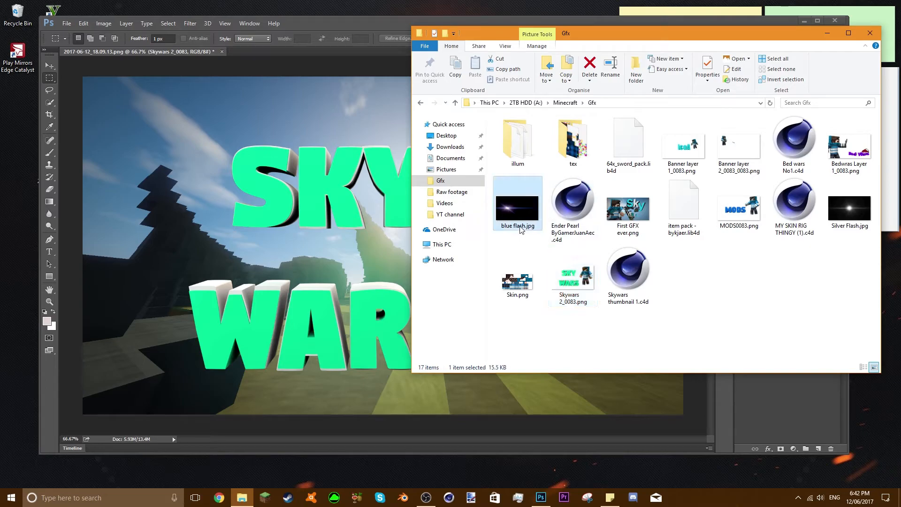
{"action": "left_click_drag", "start_coordinate": [520, 206], "coordinate": [336, 275]}
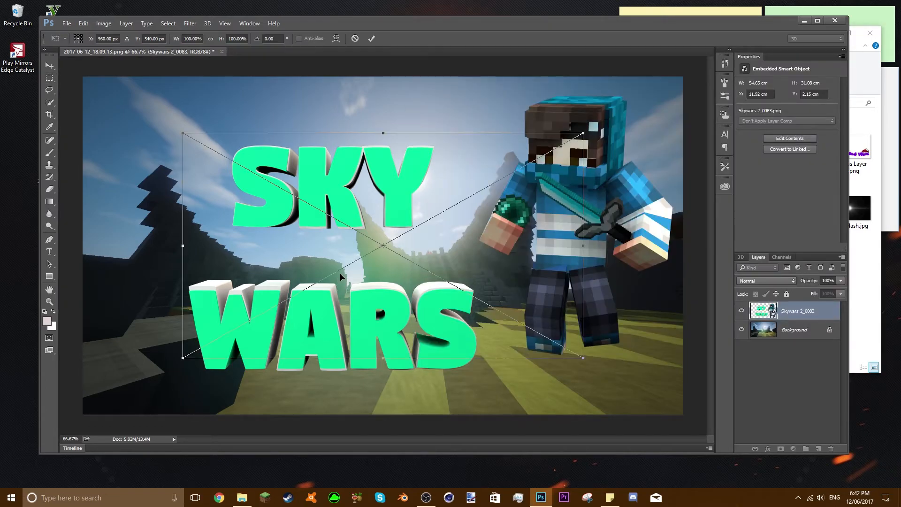
{"action": "left_click_drag", "start_coordinate": [505, 111], "coordinate": [75, 371]}
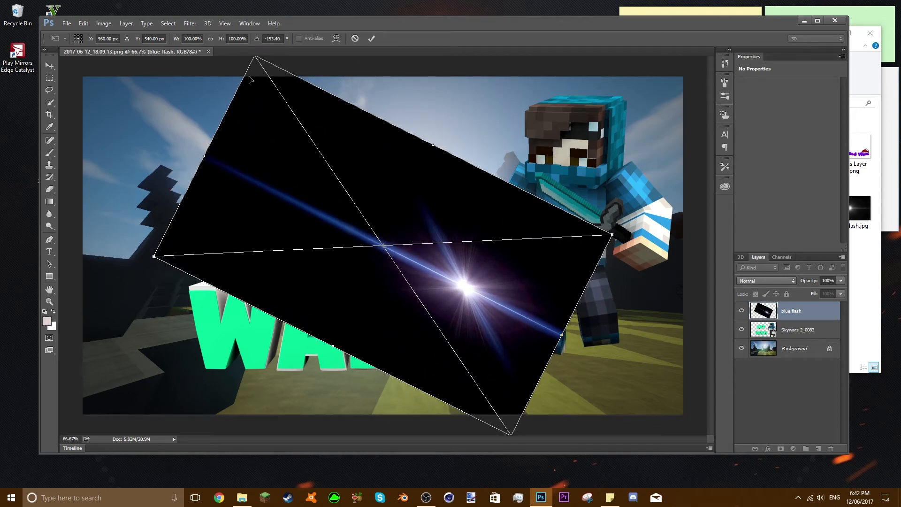
{"action": "left_click_drag", "start_coordinate": [184, 123], "coordinate": [515, 248]}
{"action": "left_click_drag", "start_coordinate": [552, 162], "coordinate": [555, 197]}
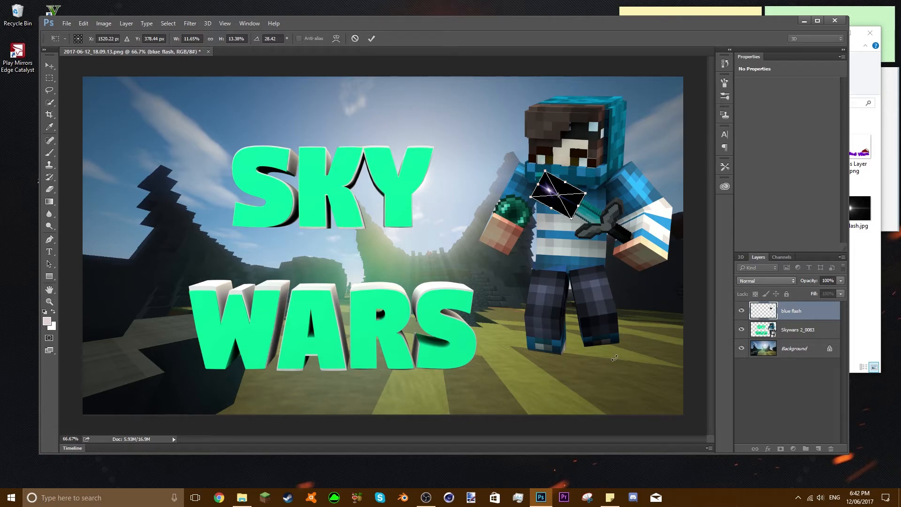
{"action": "key", "text": "Return"}
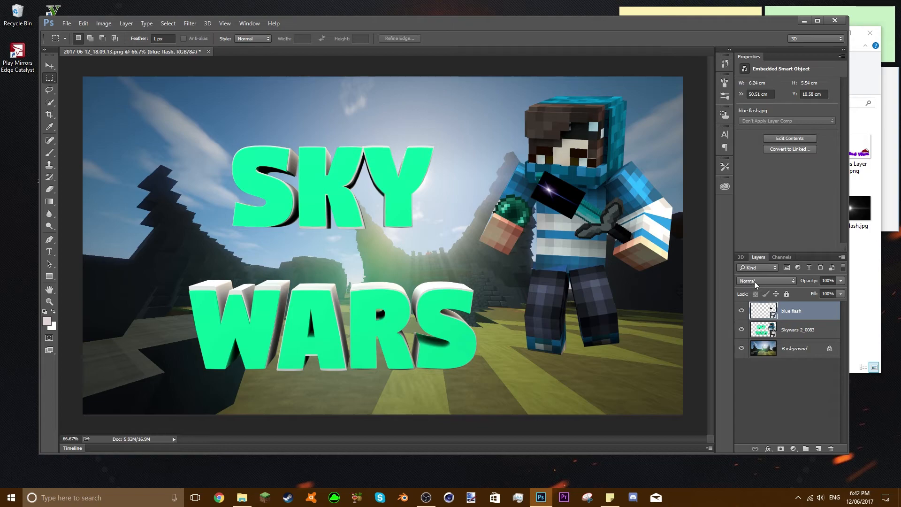
Step: Maximize the Photoshop window and set the blue flash layer's blend mode to Screen
{"action": "left_click", "coordinate": [818, 22]}
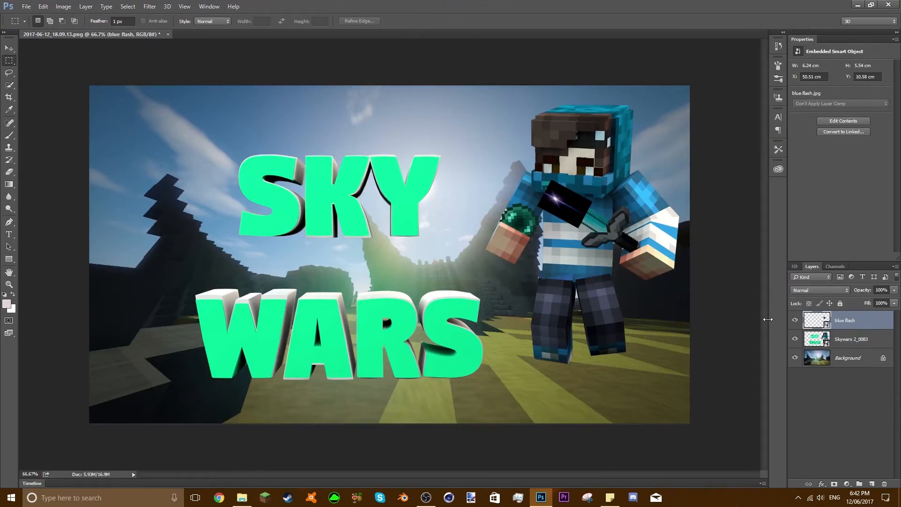
{"action": "left_click", "coordinate": [811, 291]}
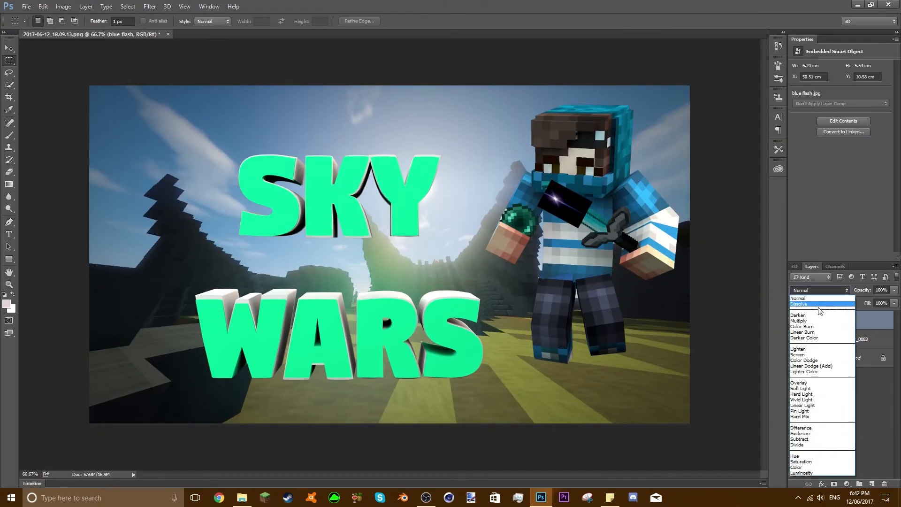
{"action": "left_click", "coordinate": [807, 356]}
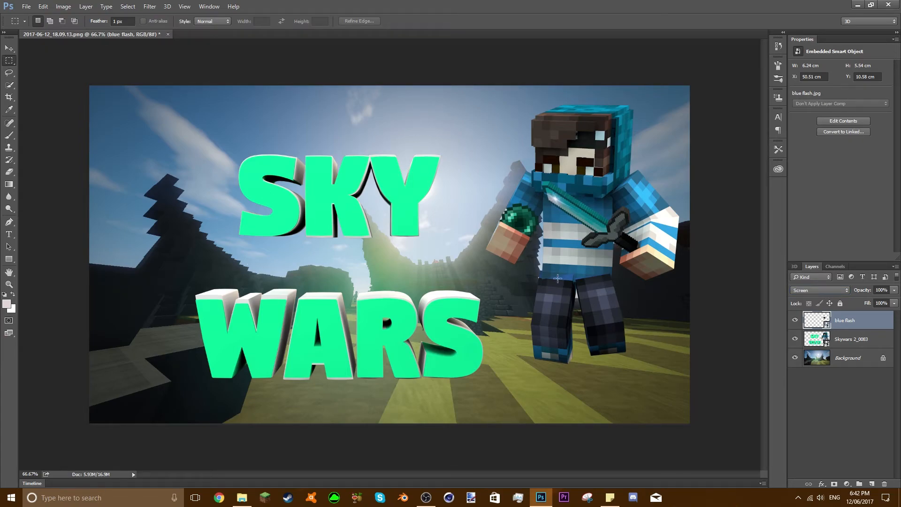
Step: Start a quick PNG export of the composition and choose the Thumbnails folder inside Minecraft as the destination
{"action": "left_click", "coordinate": [28, 7]}
{"action": "mouse_move", "coordinate": [40, 141]}
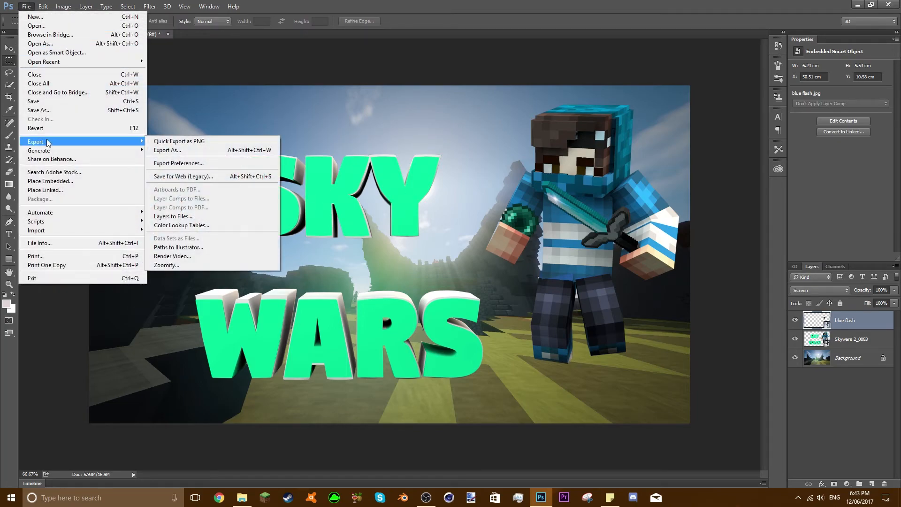
{"action": "left_click", "coordinate": [161, 143]}
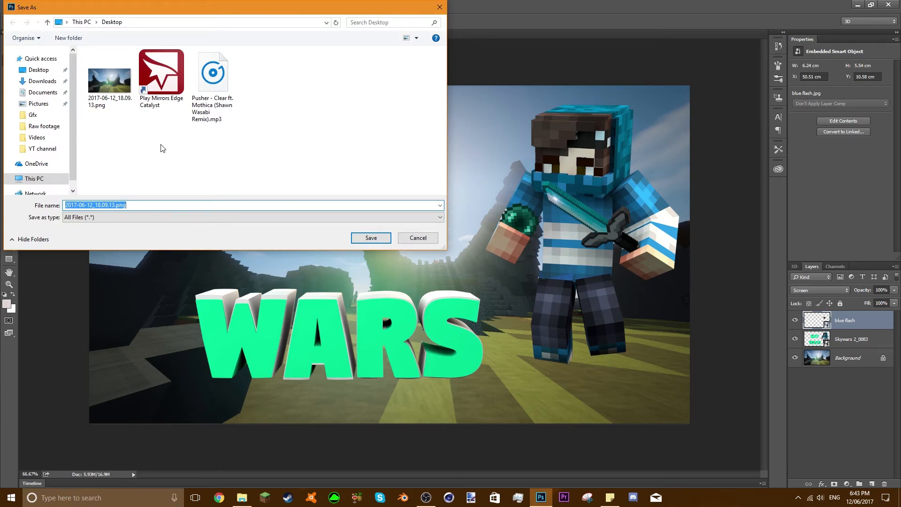
{"action": "left_click", "coordinate": [44, 126]}
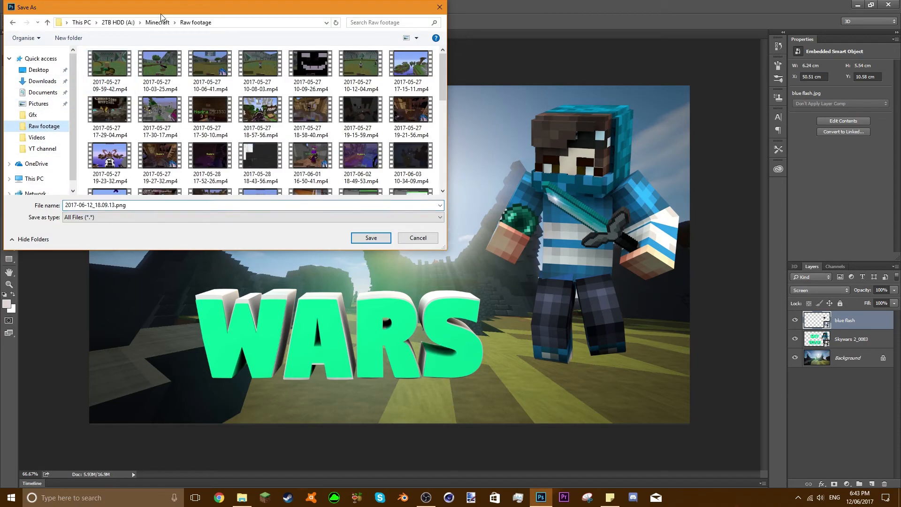
{"action": "left_click", "coordinate": [157, 22]}
{"action": "double_click", "coordinate": [113, 95]}
Step: Name the exported image Chill skywars with IceA.png and save it
{"action": "left_click", "coordinate": [117, 206]}
{"action": "double_click", "coordinate": [114, 204]}
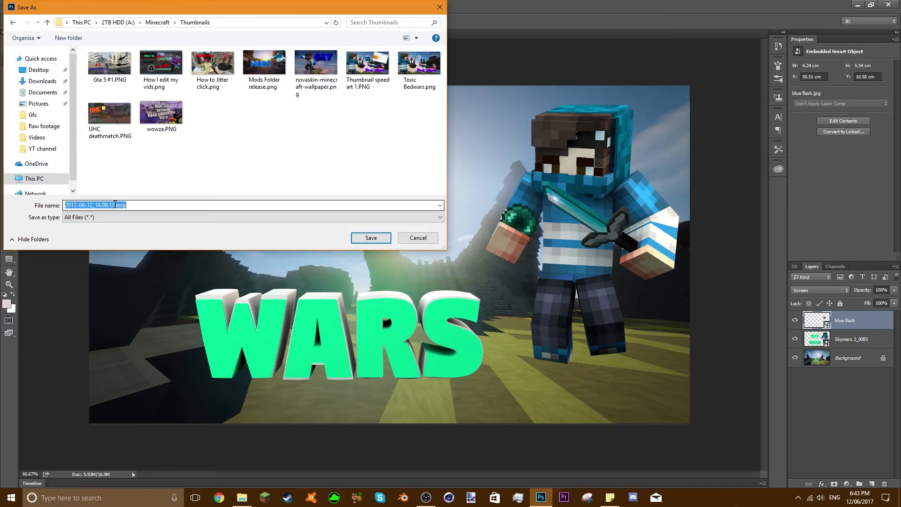
{"action": "left_click", "coordinate": [114, 204]}
{"action": "left_click_drag", "start_coordinate": [114, 205], "coordinate": [51, 192]}
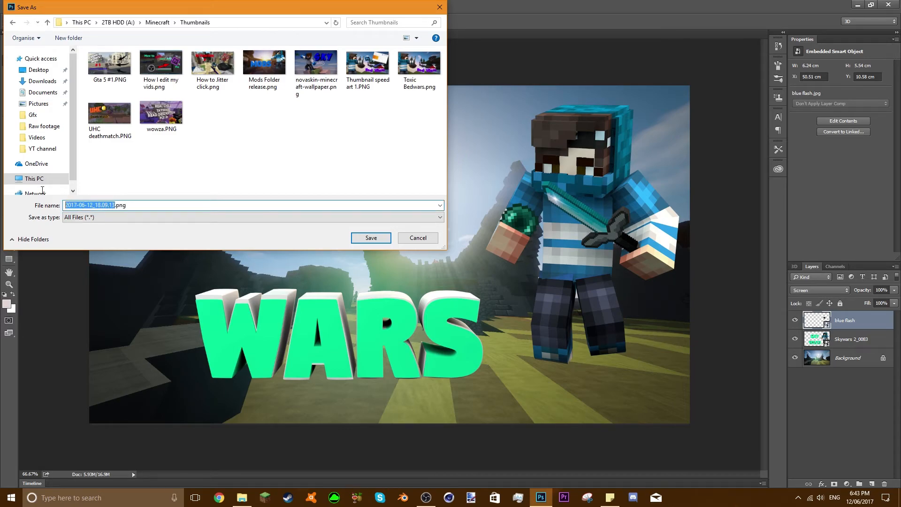
{"action": "type", "text": "C"}
{"action": "key", "text": "Return"}
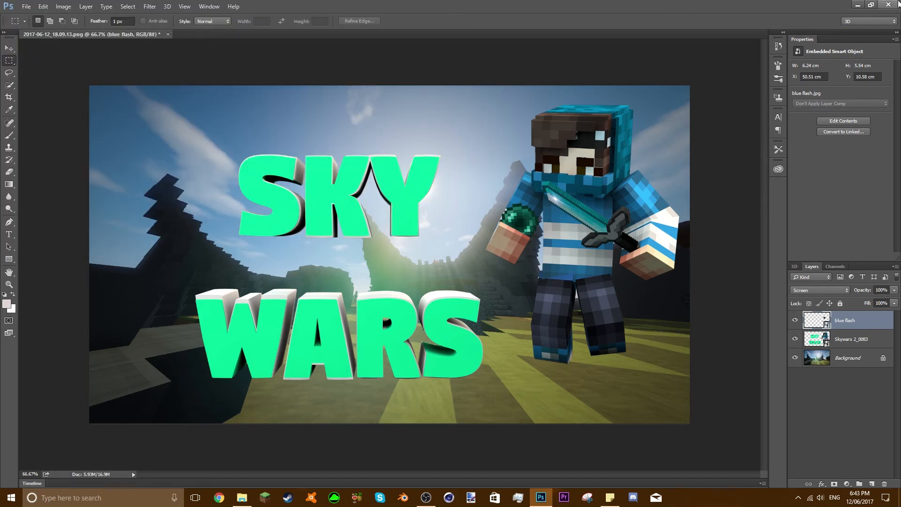
Step: Close the Thumbnails folder window, Photoshop, and the Gfx folder window
{"action": "key", "text": "alt+Tab"}
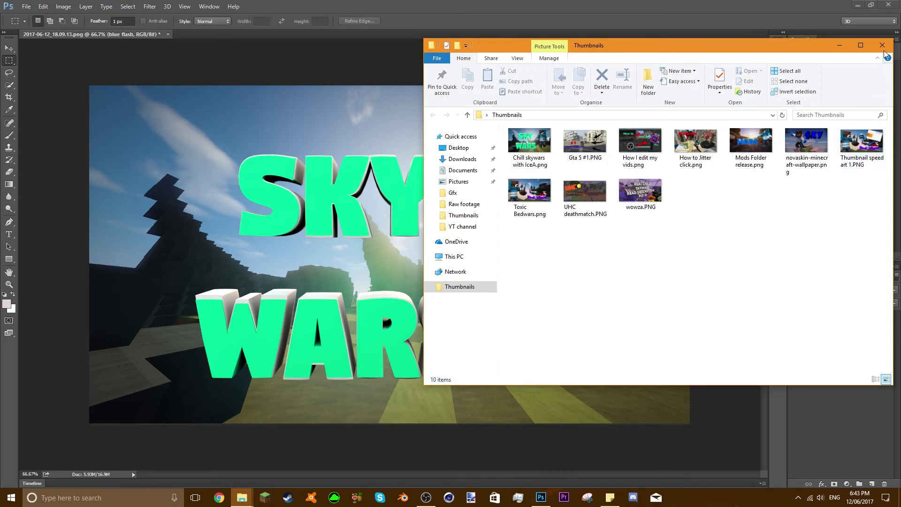
{"action": "left_click", "coordinate": [884, 50]}
{"action": "left_click", "coordinate": [889, 4]}
{"action": "left_click", "coordinate": [449, 189]}
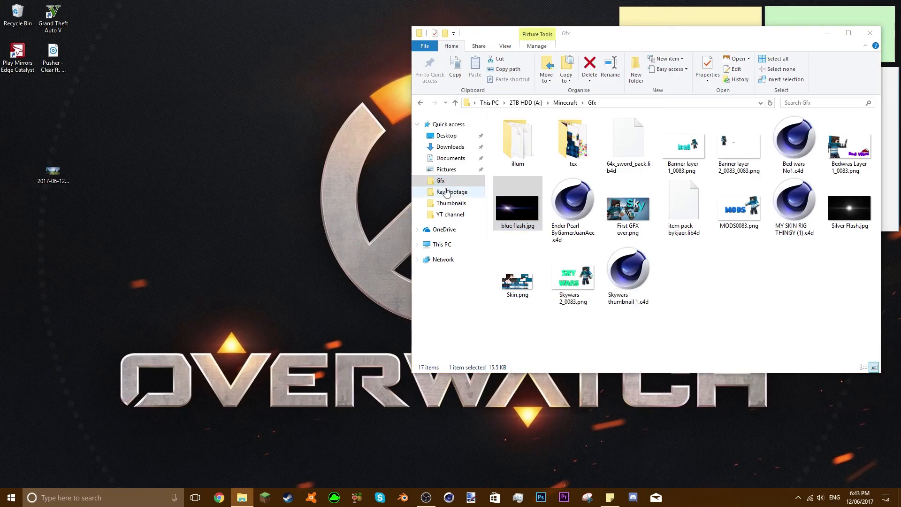
{"action": "left_click", "coordinate": [871, 37]}
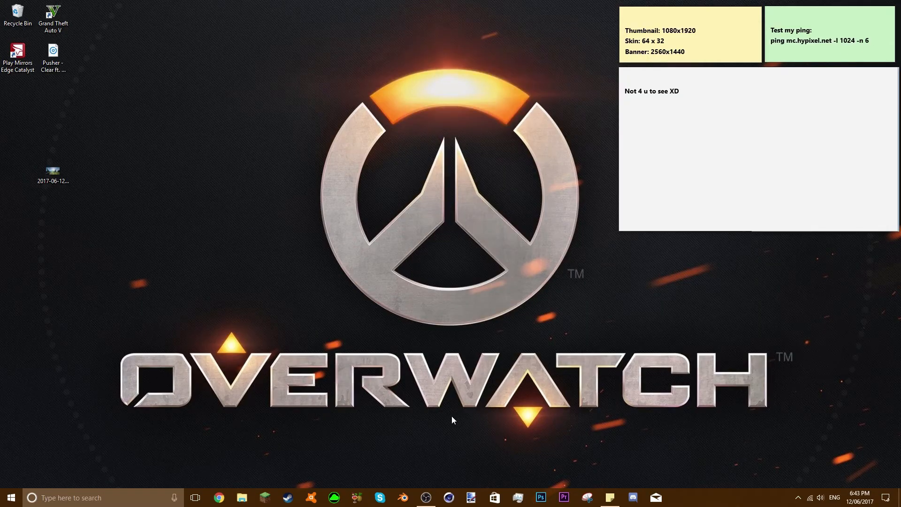
{"action": "left_click", "coordinate": [426, 498]}
{"action": "left_click", "coordinate": [425, 497]}
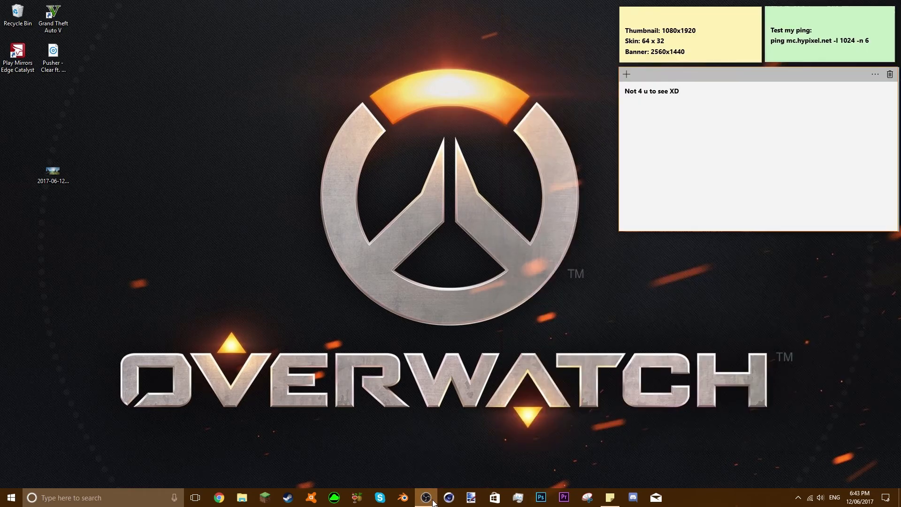
Step: Open the Minecraft Thumbnails folder in File Explorer and view Chill skywars with IceA.png in a maximized Photos window
{"action": "left_click", "coordinate": [242, 498]}
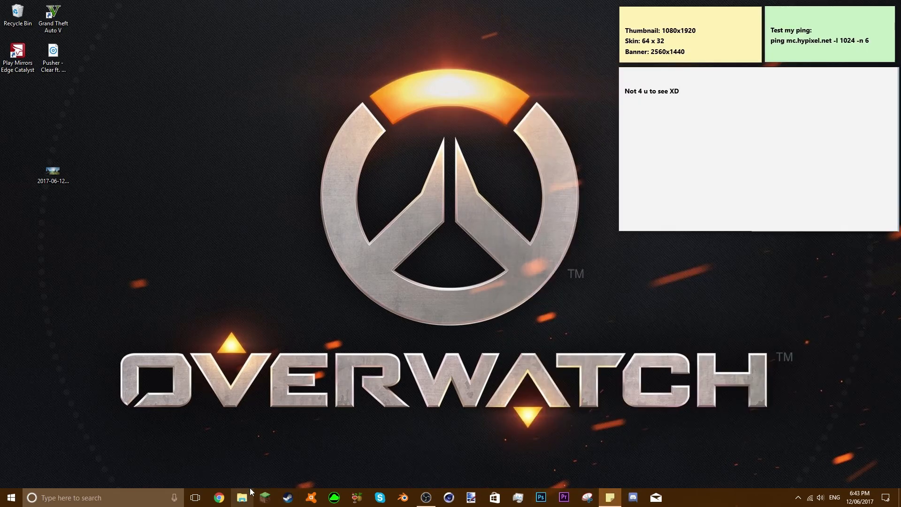
{"action": "left_click", "coordinate": [452, 192]}
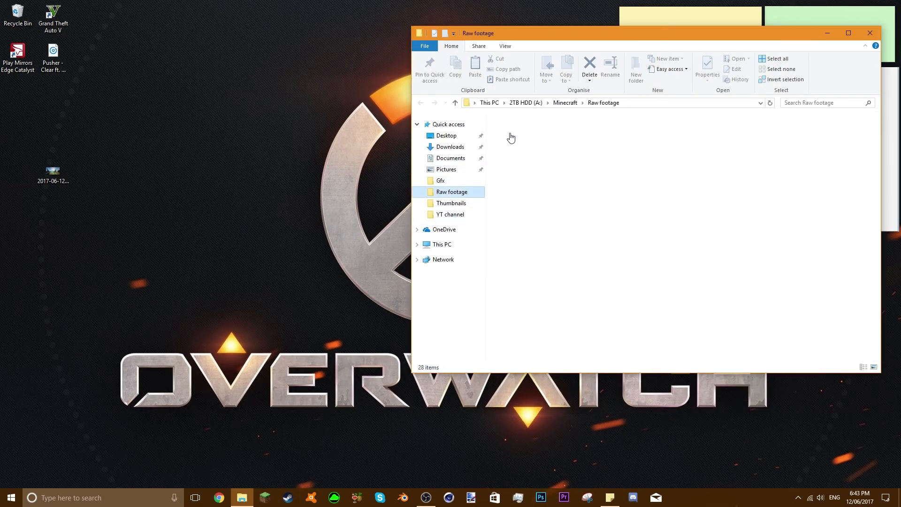
{"action": "left_click", "coordinate": [565, 103]}
{"action": "left_click", "coordinate": [518, 161]}
{"action": "double_click", "coordinate": [518, 161]}
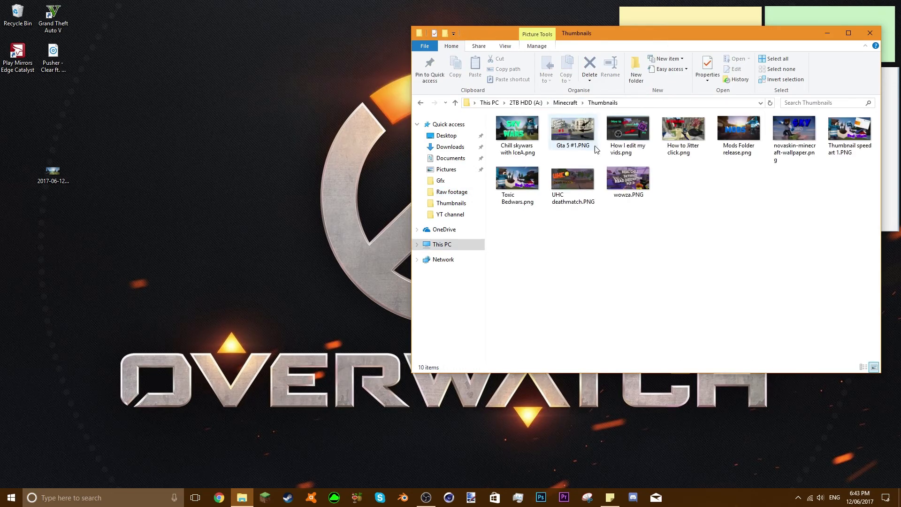
{"action": "double_click", "coordinate": [522, 134]}
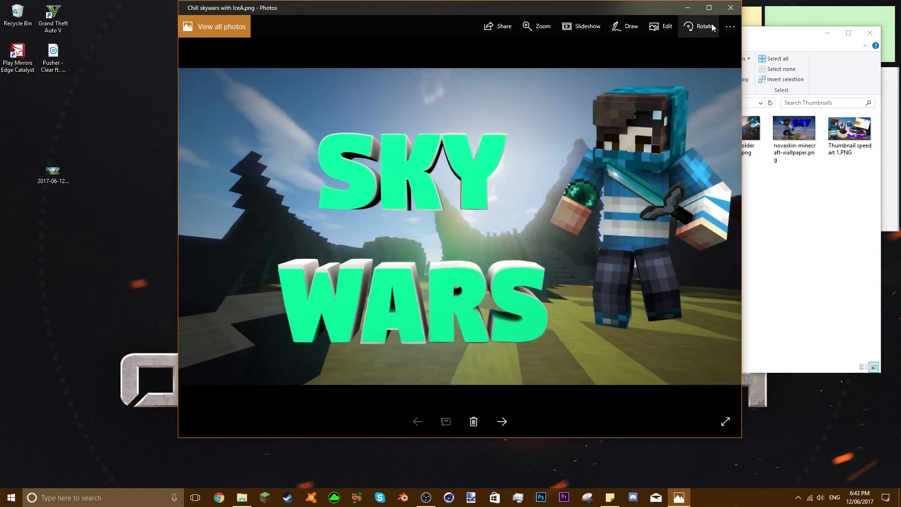
{"action": "left_click", "coordinate": [708, 8]}
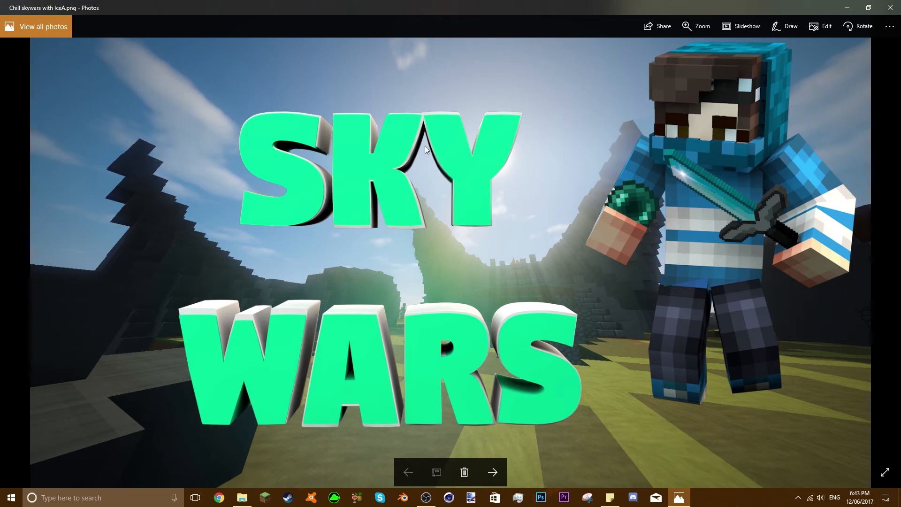
{"action": "left_click", "coordinate": [890, 7]}
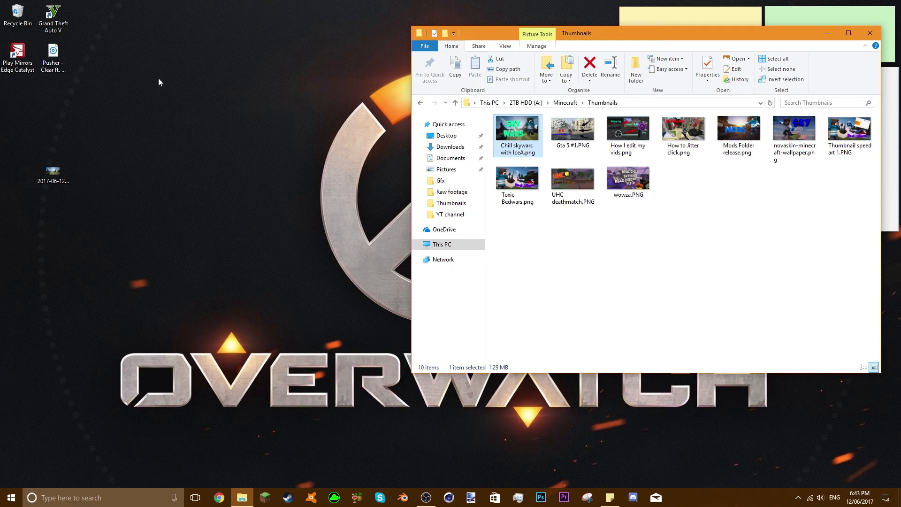
Step: Move the background screenshot 2017-06-12_18.09.13.png from the desktop to the Recycle Bin
{"action": "left_click_drag", "start_coordinate": [60, 171], "coordinate": [93, 130]}
{"action": "left_click_drag", "start_coordinate": [31, 19], "coordinate": [30, 20]}
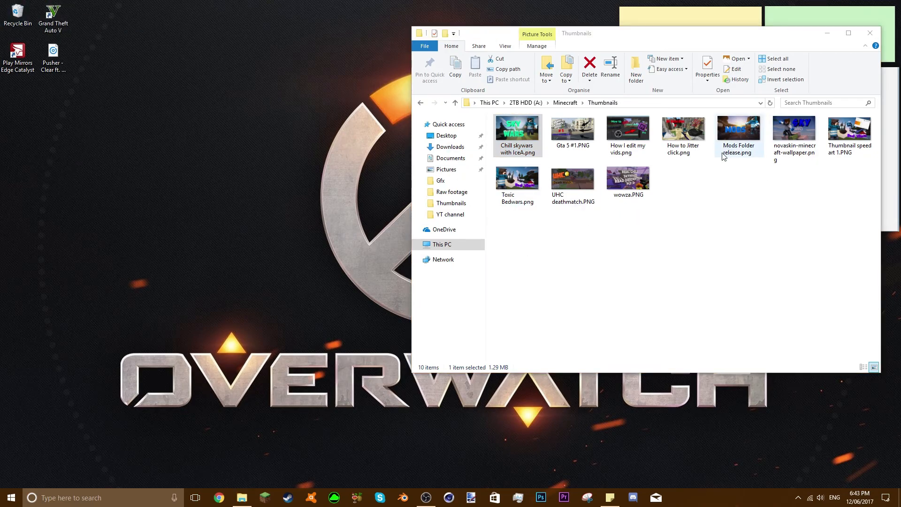
Step: View Chill skywars with IceA.png once more, close it, and move the Thumbnails window clear of the sticky notes
{"action": "double_click", "coordinate": [514, 134]}
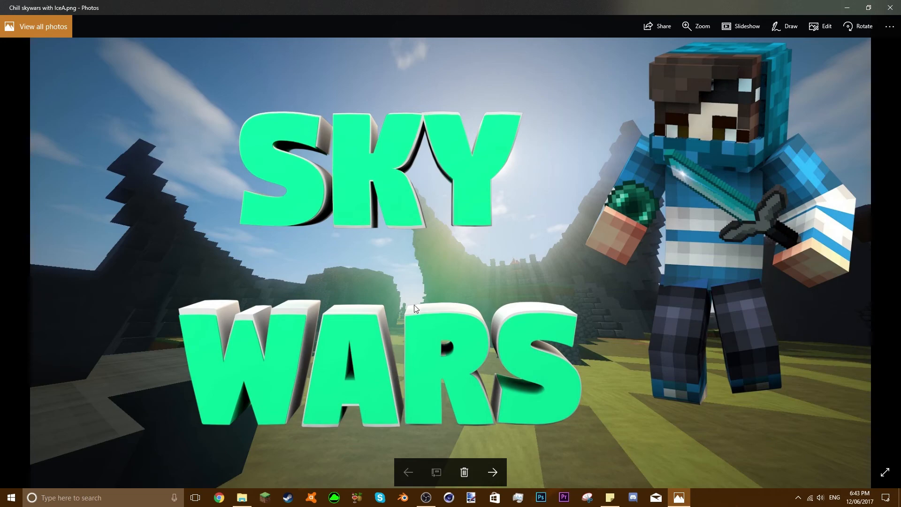
{"action": "left_click", "coordinate": [890, 8]}
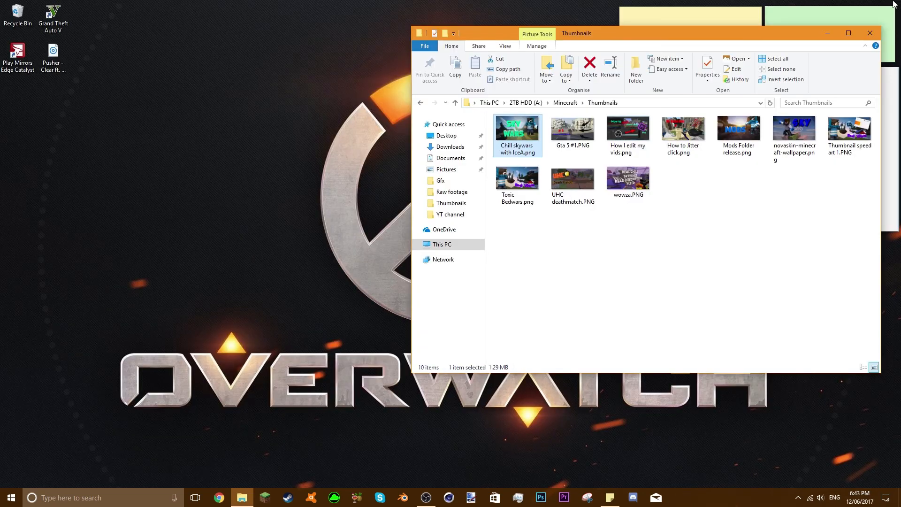
{"action": "left_click_drag", "start_coordinate": [761, 29], "coordinate": [425, 42]}
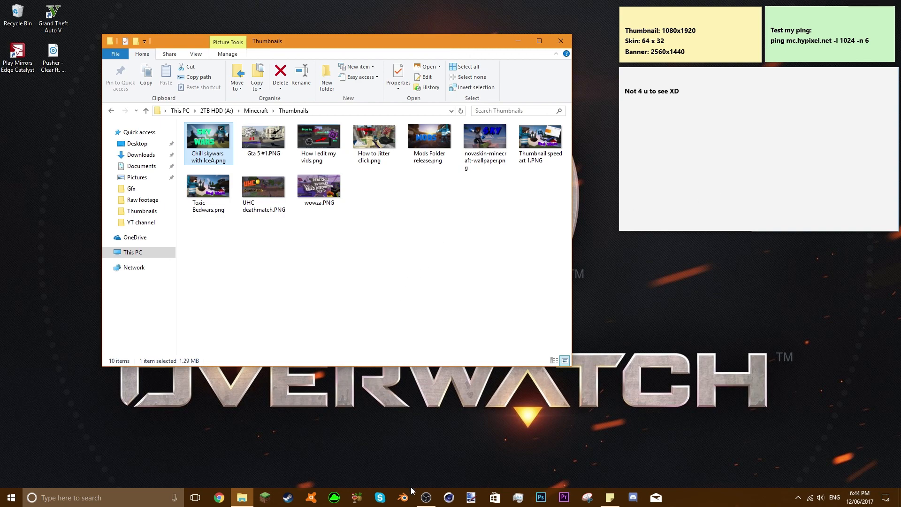
{"action": "mouse_move", "coordinate": [426, 496]}
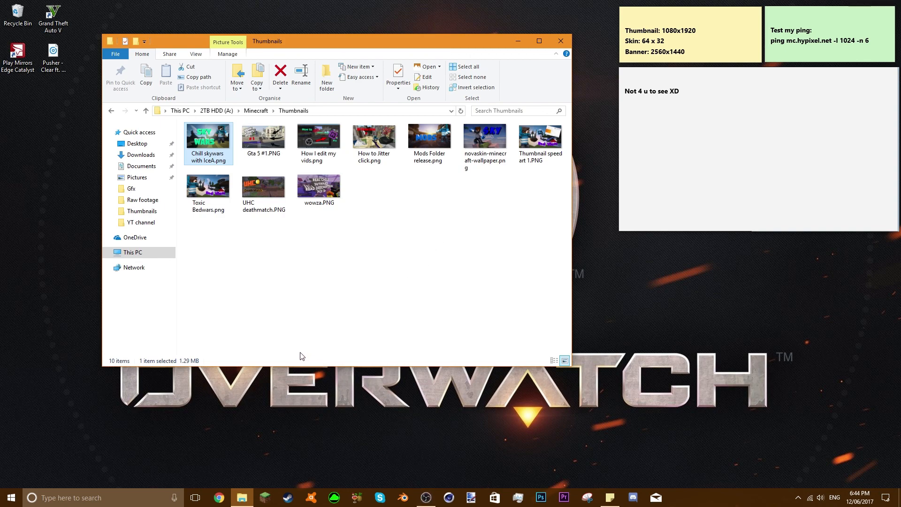